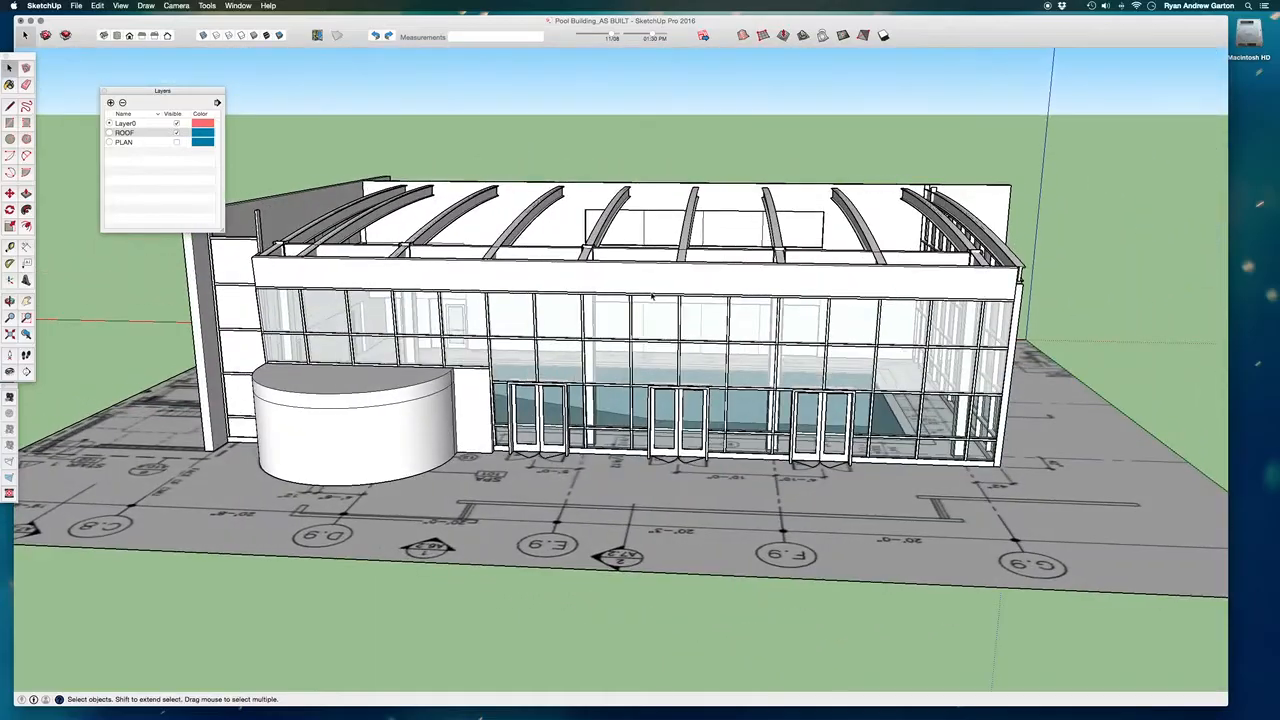
# Examine the pool building from outside and above, then the edging bands around the pool from inside.
pyautogui.moveTo(650, 271); pyautogui.dragTo(984, 649, button='middle')
pyautogui.scroll(-3, 1045, 267)
pyautogui.press('space')
pyautogui.scroll(10, 496, 313)
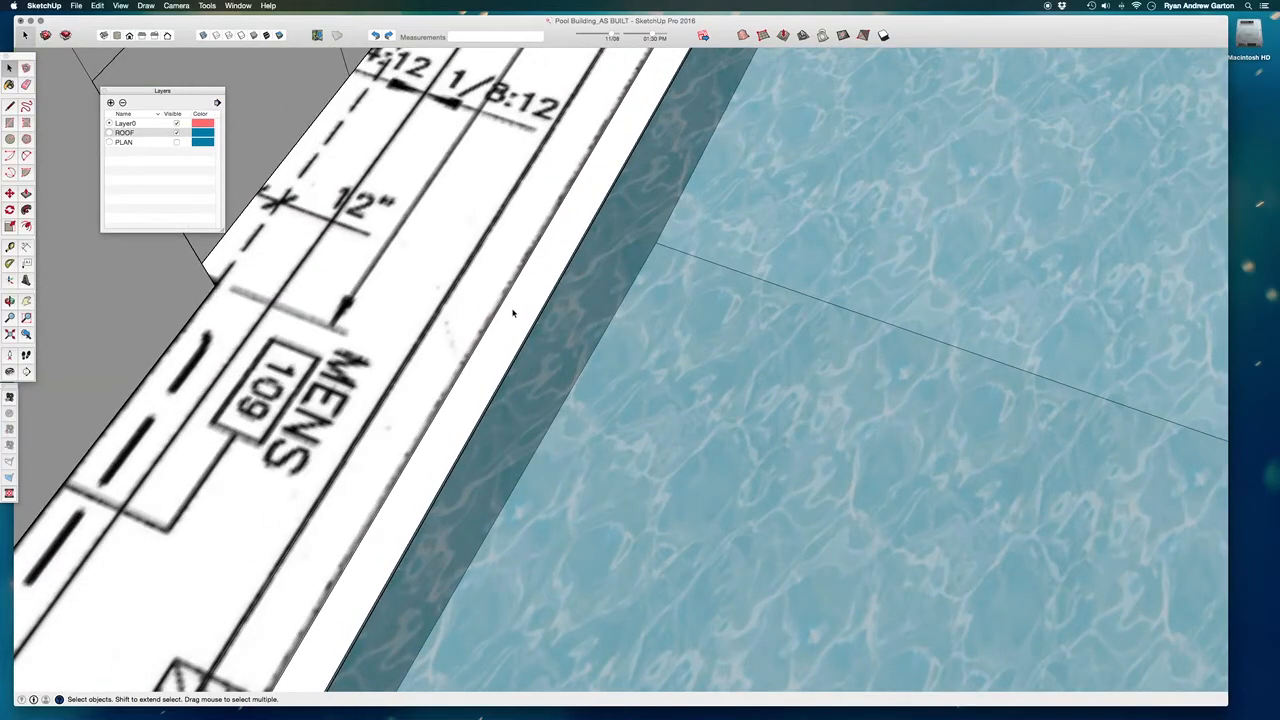
pyautogui.moveTo(513, 313); pyautogui.dragTo(790, 121, button='middle')
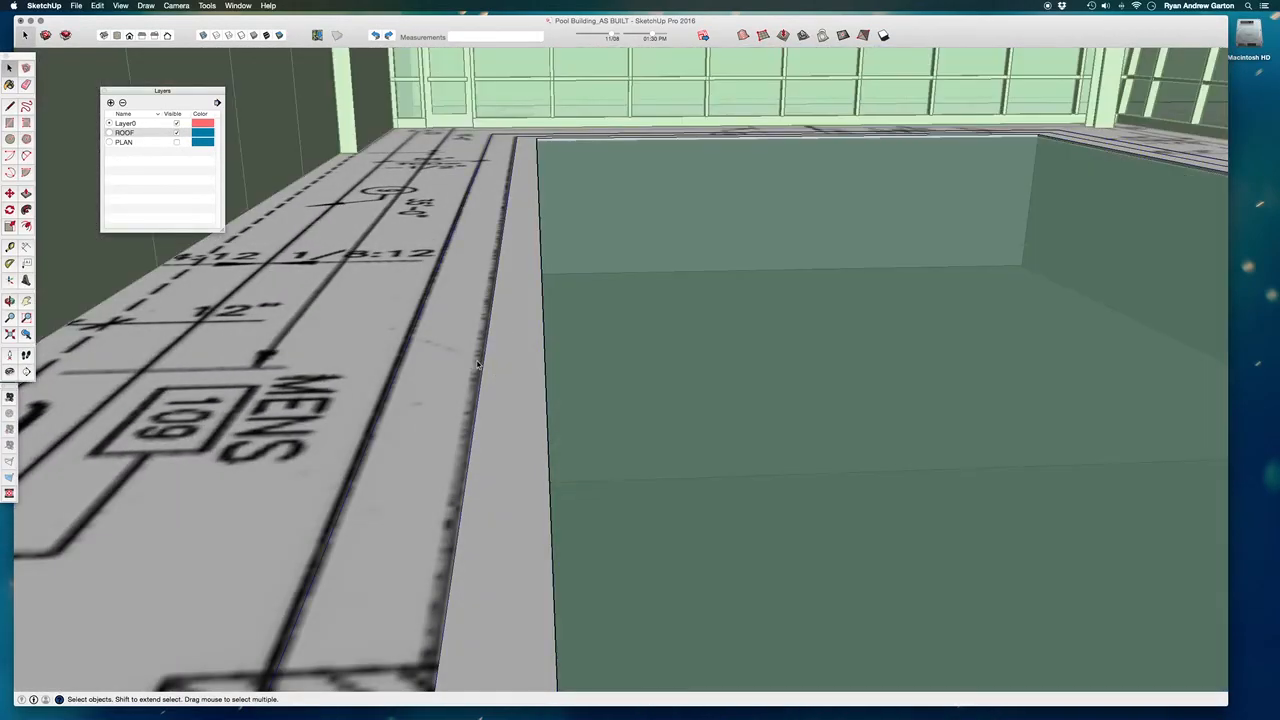
pyautogui.click(500, 357)
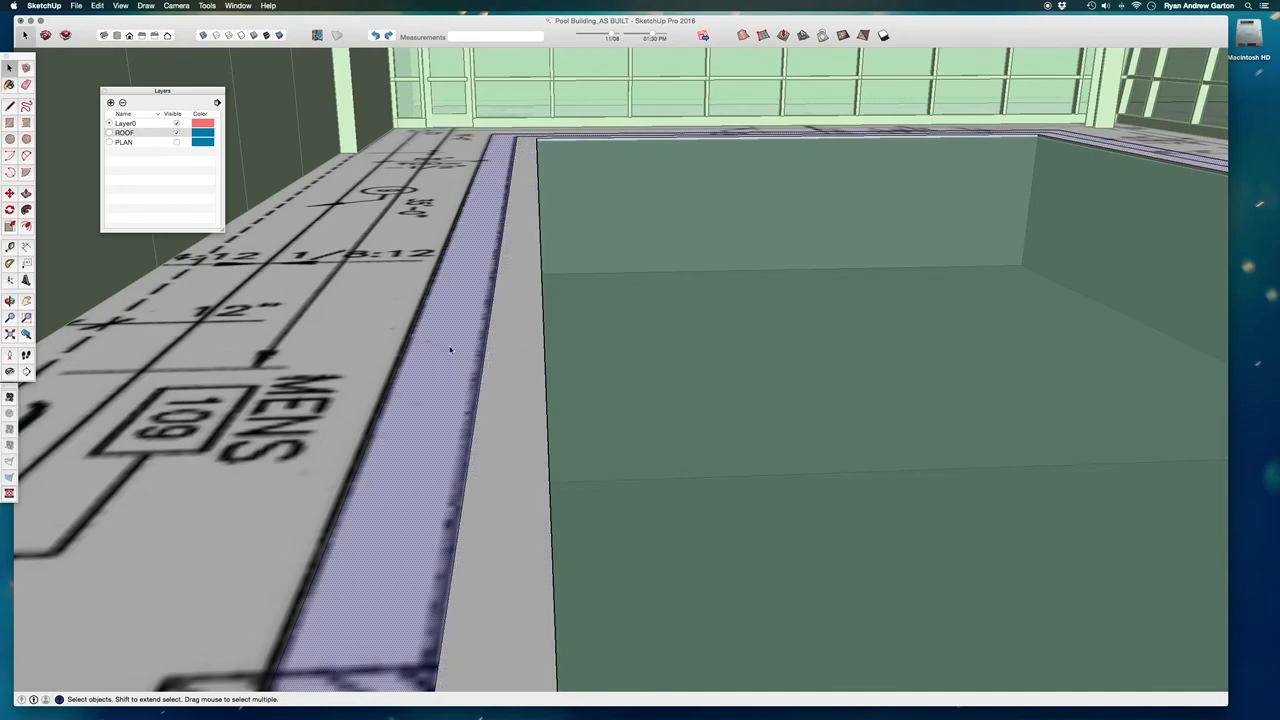
pyautogui.click(494, 78)
pyautogui.moveTo(511, 197); pyautogui.dragTo(429, 549, button='middle')
pyautogui.scroll(-6, 435, 549)
pyautogui.moveTo(708, 322); pyautogui.dragTo(470, 37, button='middle')
pyautogui.scroll(10, 818, 375)
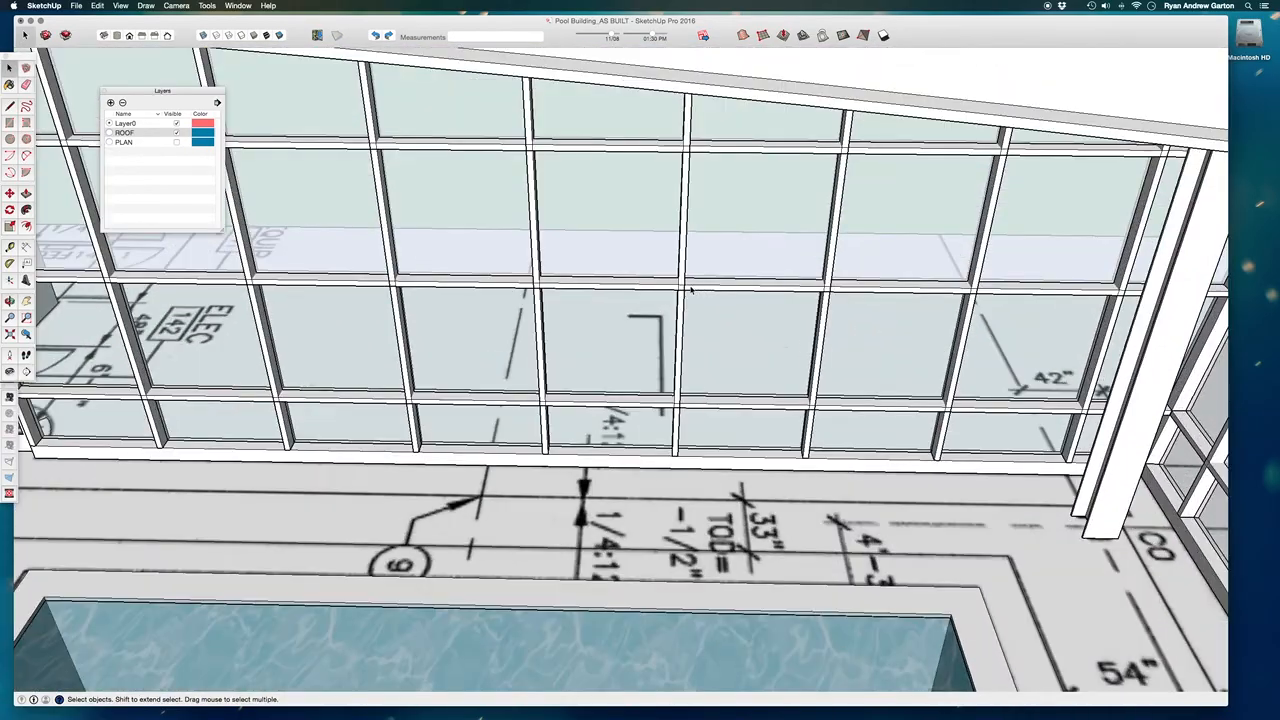
# Examine the end glazing with its mullions and door, the roof beams and the interior walls of the pool hall.
pyautogui.click(690, 290)
pyautogui.scroll(-3, 694, 295)
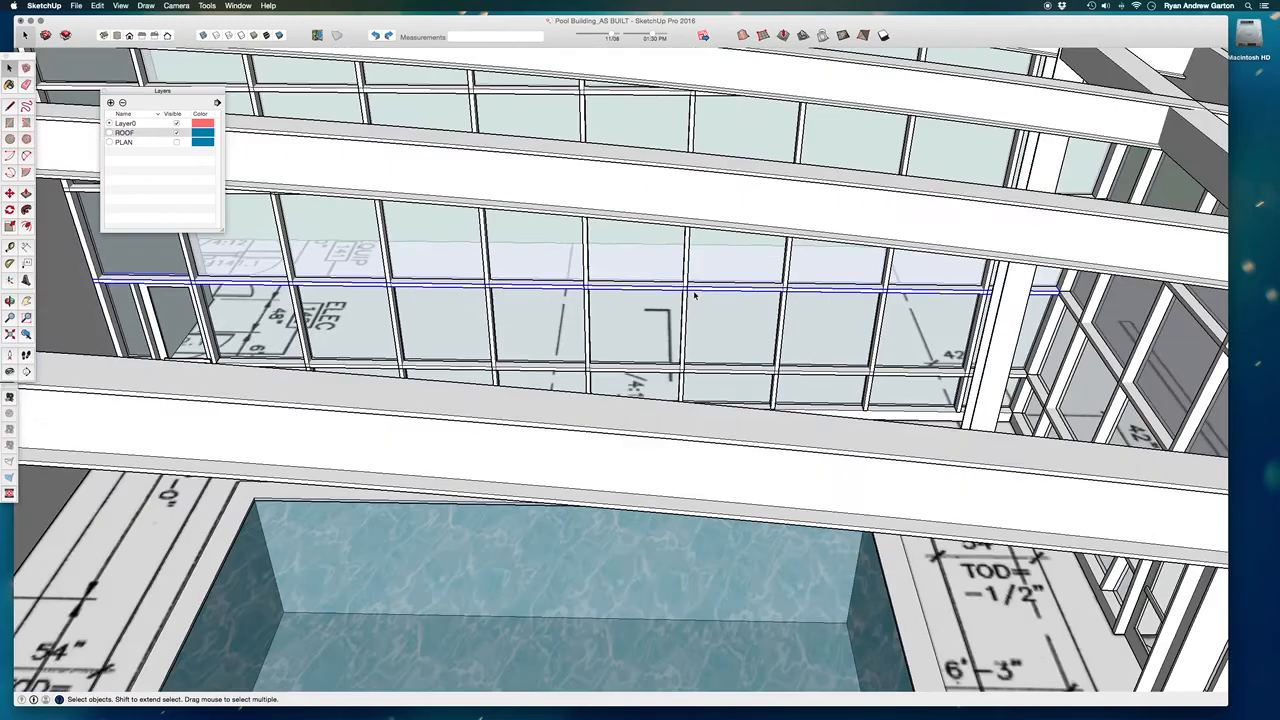
pyautogui.moveTo(687, 389); pyautogui.dragTo(663, 338, button='middle')
pyautogui.scroll(8, 193, 379)
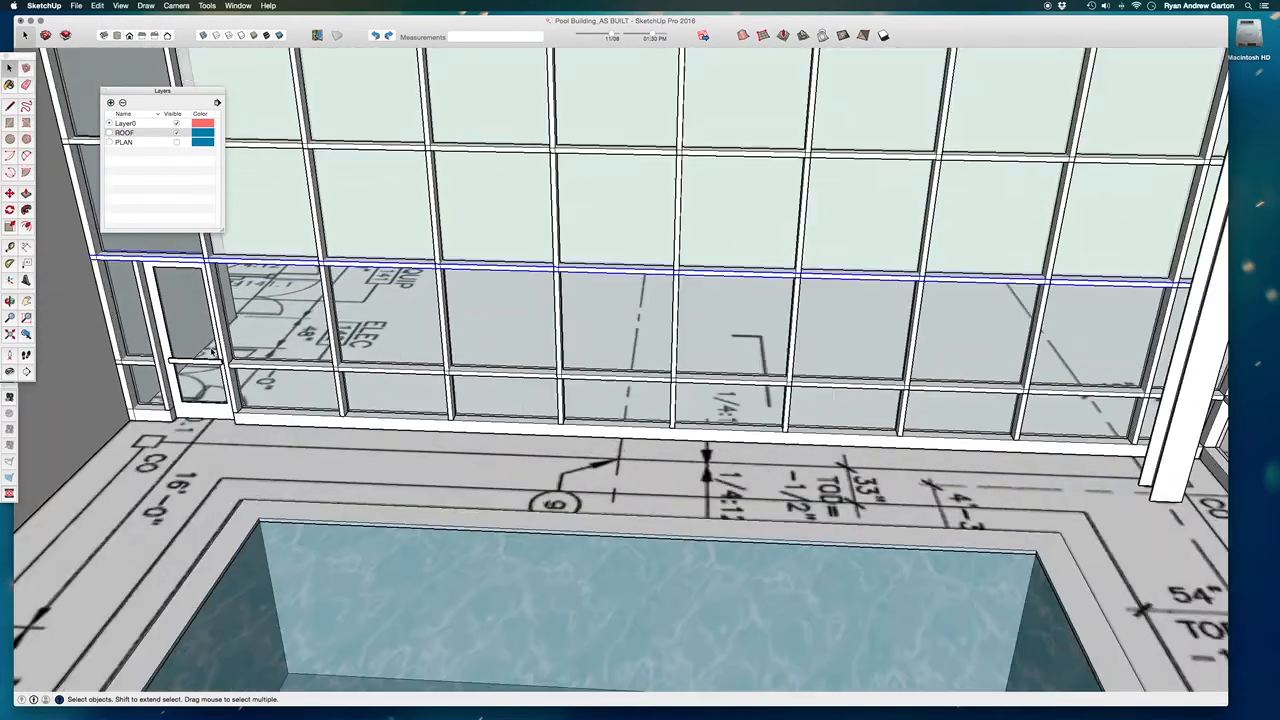
pyautogui.click(154, 369)
pyautogui.scroll(-10, 478, 389)
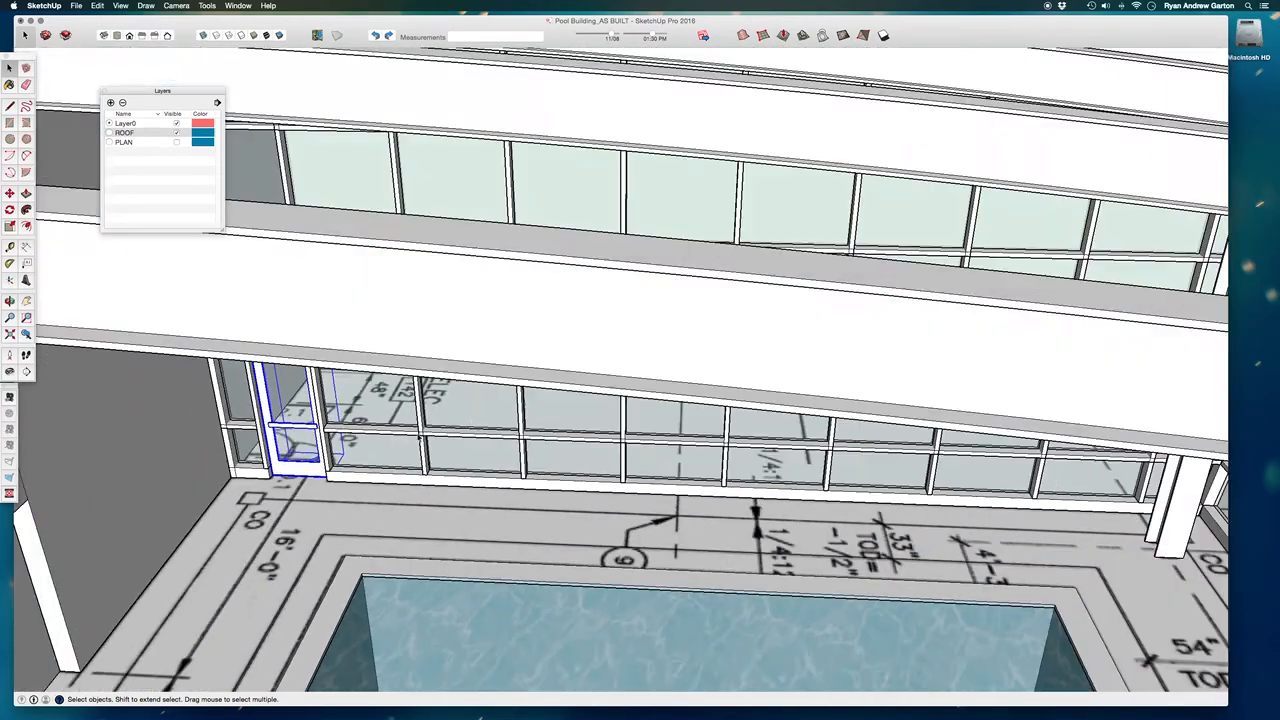
pyautogui.moveTo(618, 420); pyautogui.dragTo(395, 260, button='middle')
pyautogui.scroll(5, 395, 257)
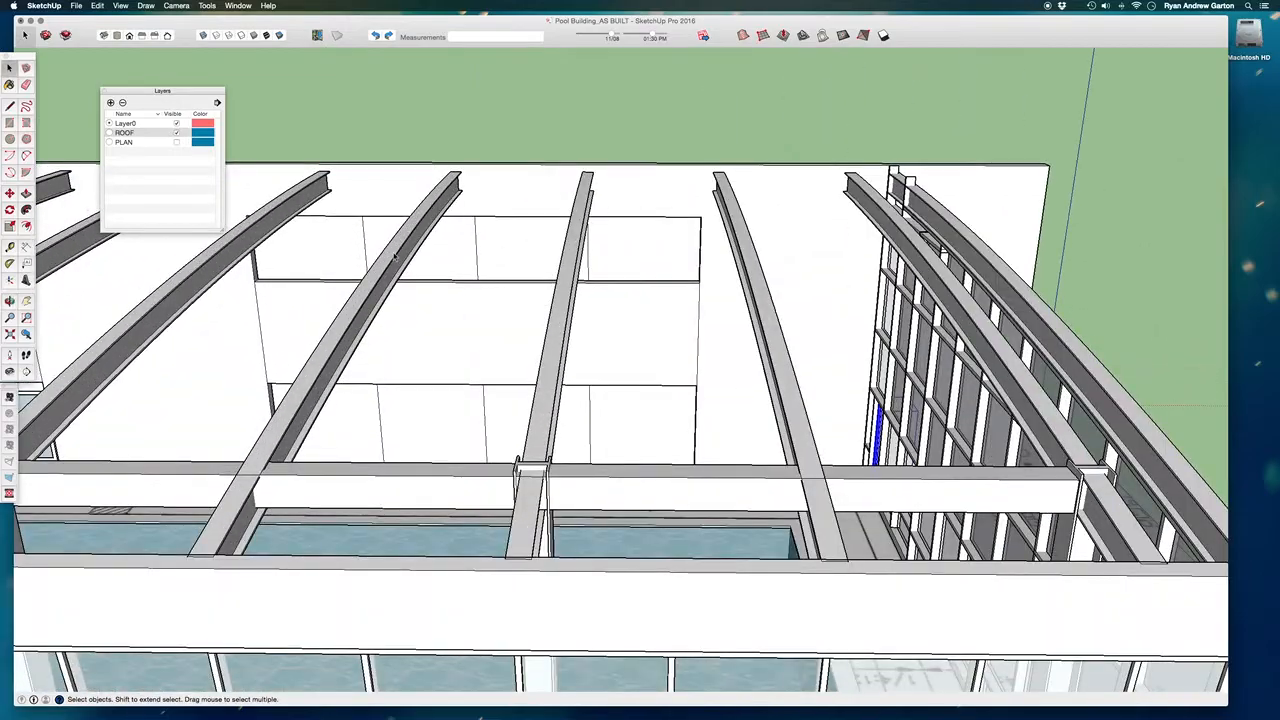
pyautogui.scroll(-8, 730, 304)
pyautogui.moveTo(730, 304); pyautogui.dragTo(486, 229, button='middle')
pyautogui.scroll(7, 486, 229)
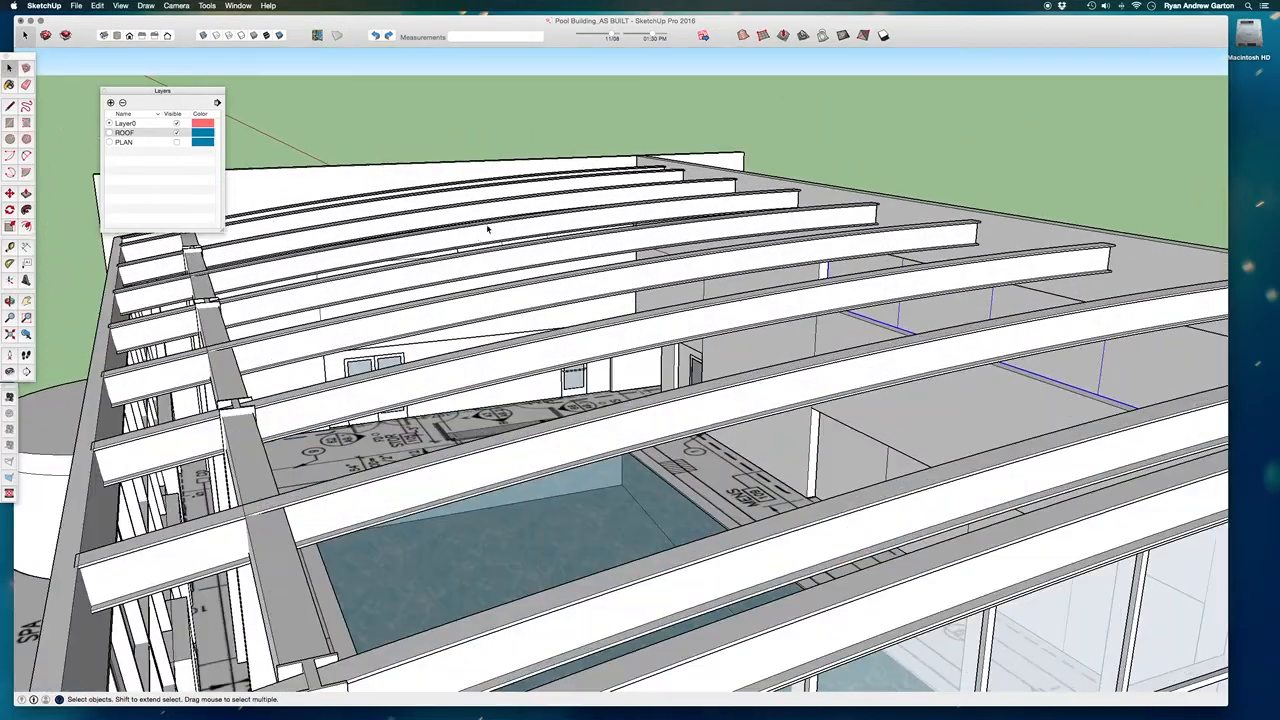
pyautogui.scroll(8, 508, 264)
pyautogui.moveTo(612, 275); pyautogui.dragTo(611, 466, button='middle')
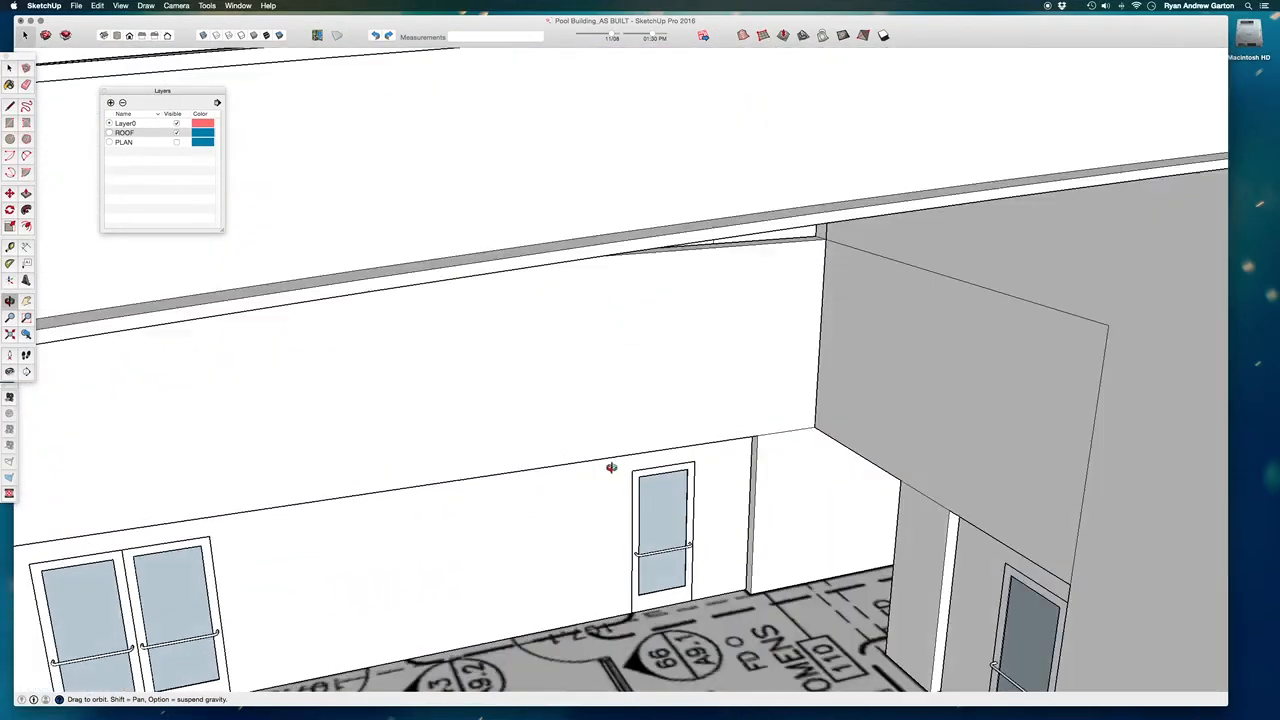
# Select the building's walls, glazing and roof framing and delete them, keeping the pool and the floor plan.
pyautogui.scroll(-7, 605, 267)
pyautogui.scroll(-10, 605, 267)
pyautogui.moveTo(605, 267); pyautogui.dragTo(456, 207, button='middle')
pyautogui.moveTo(831, 450); pyautogui.dragTo(522, 284)
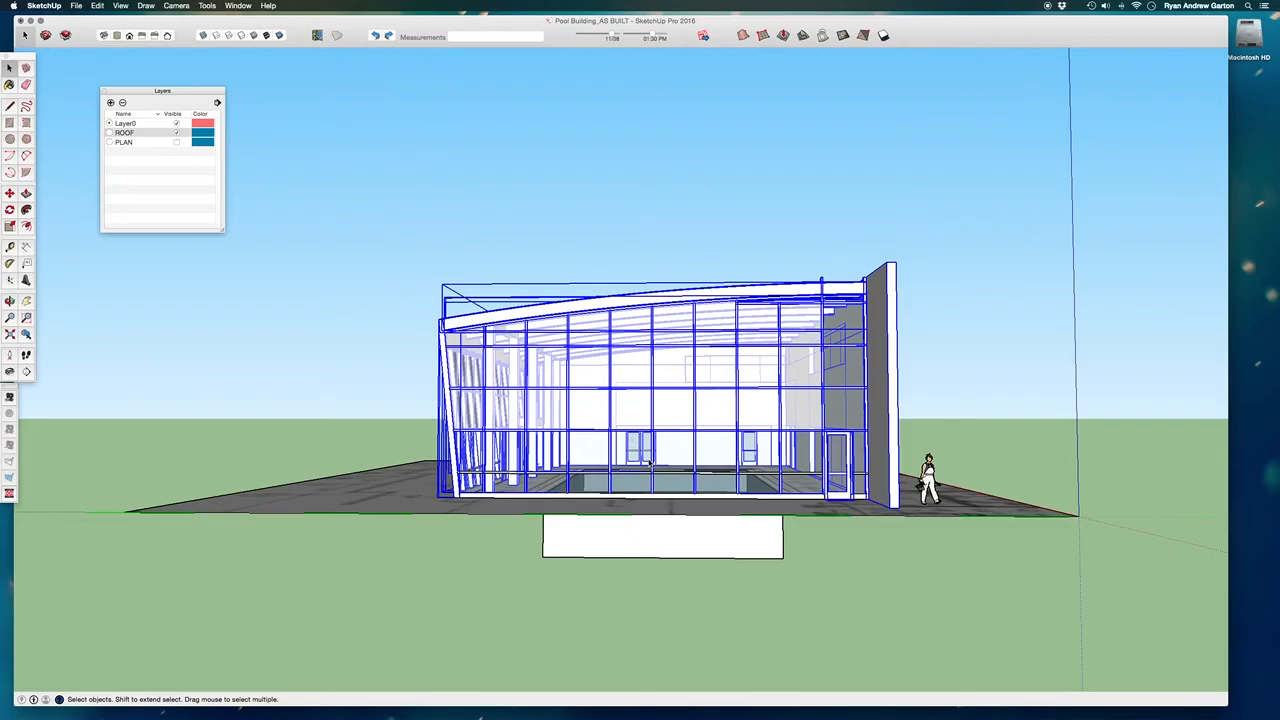
pyautogui.press('Delete')
# Open the pool group and draw diagonal mitre lines across both edging bands at the pool corner nearest grid line G.9.
pyautogui.moveTo(650, 450); pyautogui.dragTo(484, 446, button='middle')
pyautogui.scroll(-2, 484, 446)
pyautogui.scroll(-1, 731, 428)
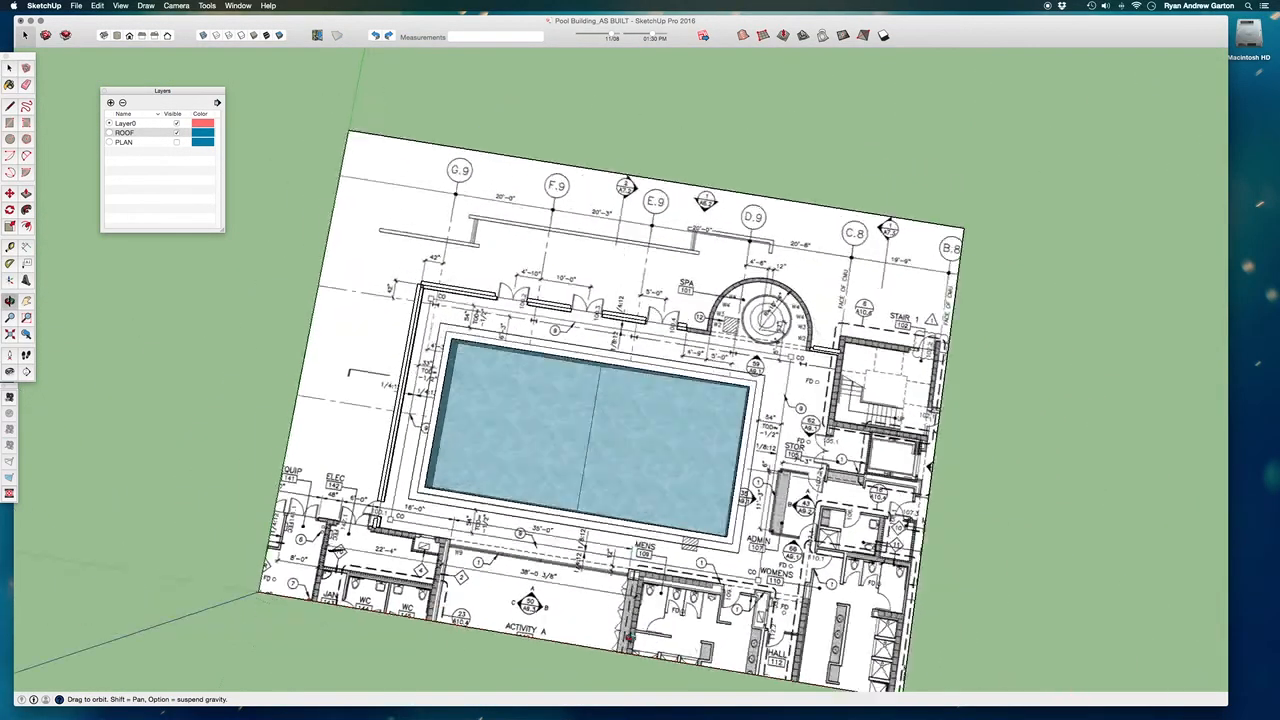
pyautogui.scroll(3, 393, 375)
pyautogui.scroll(3, 393, 375)
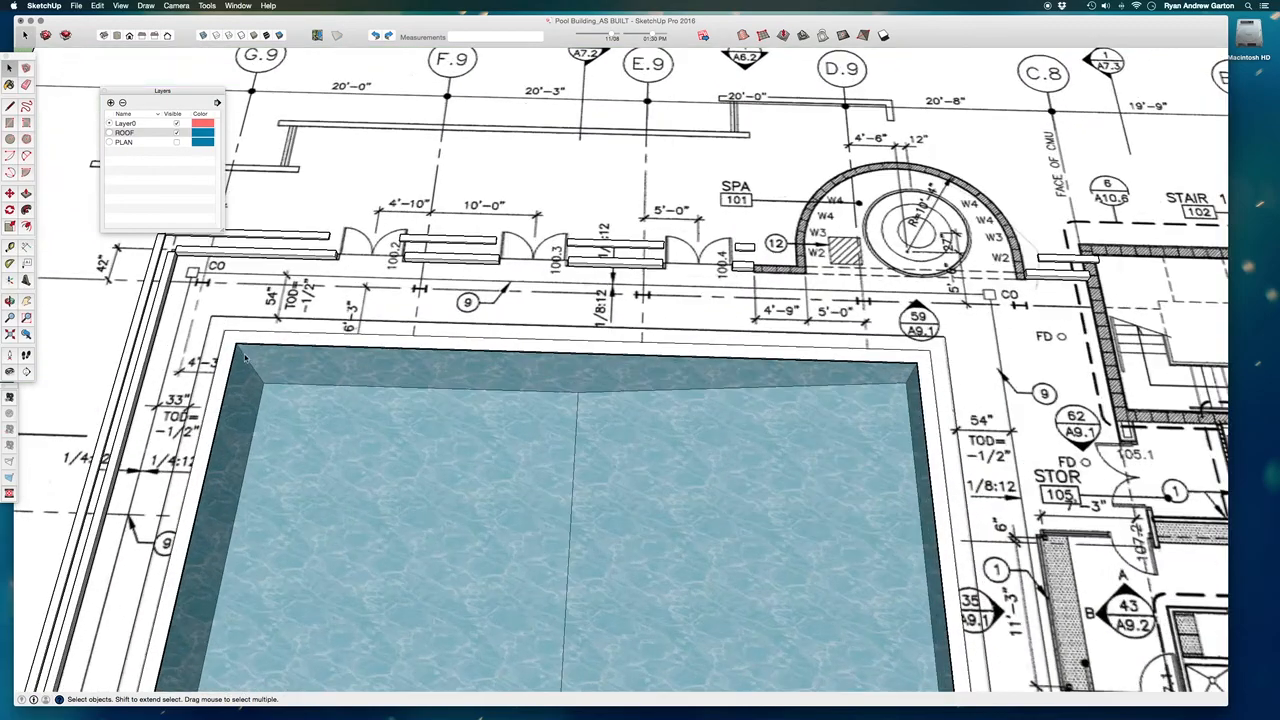
pyautogui.scroll(6, 340, 288)
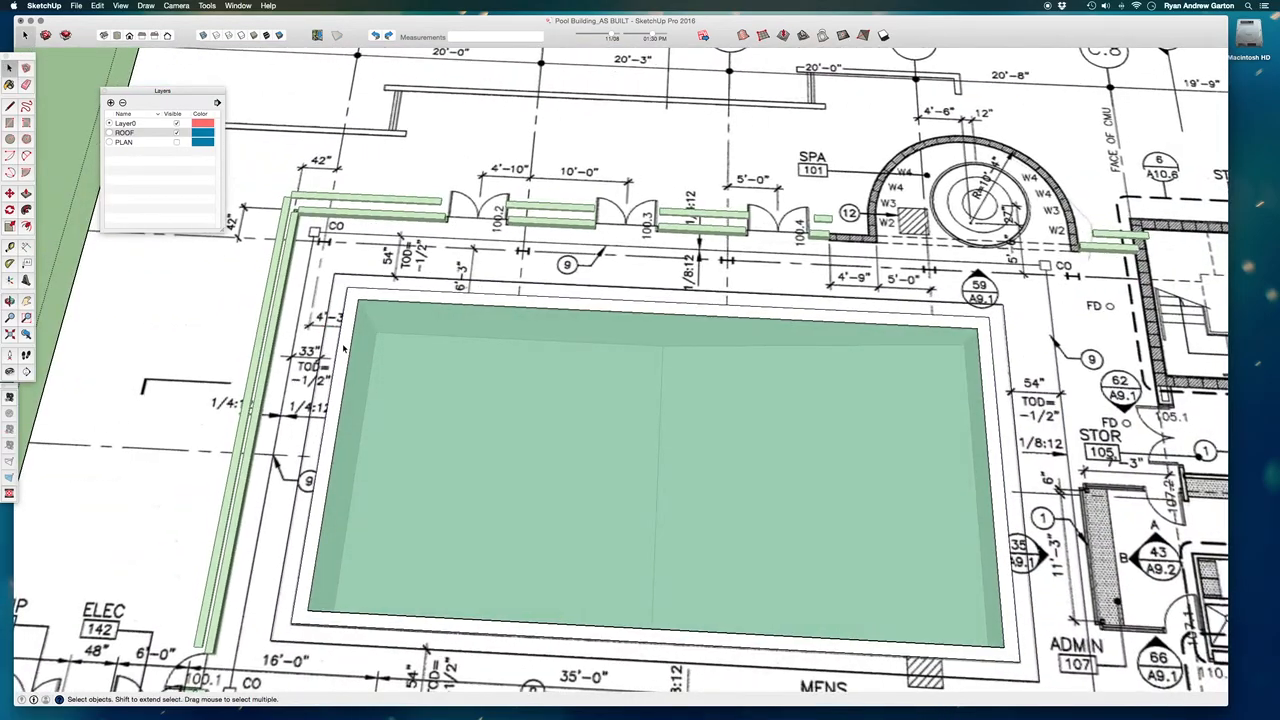
pyautogui.press('l')
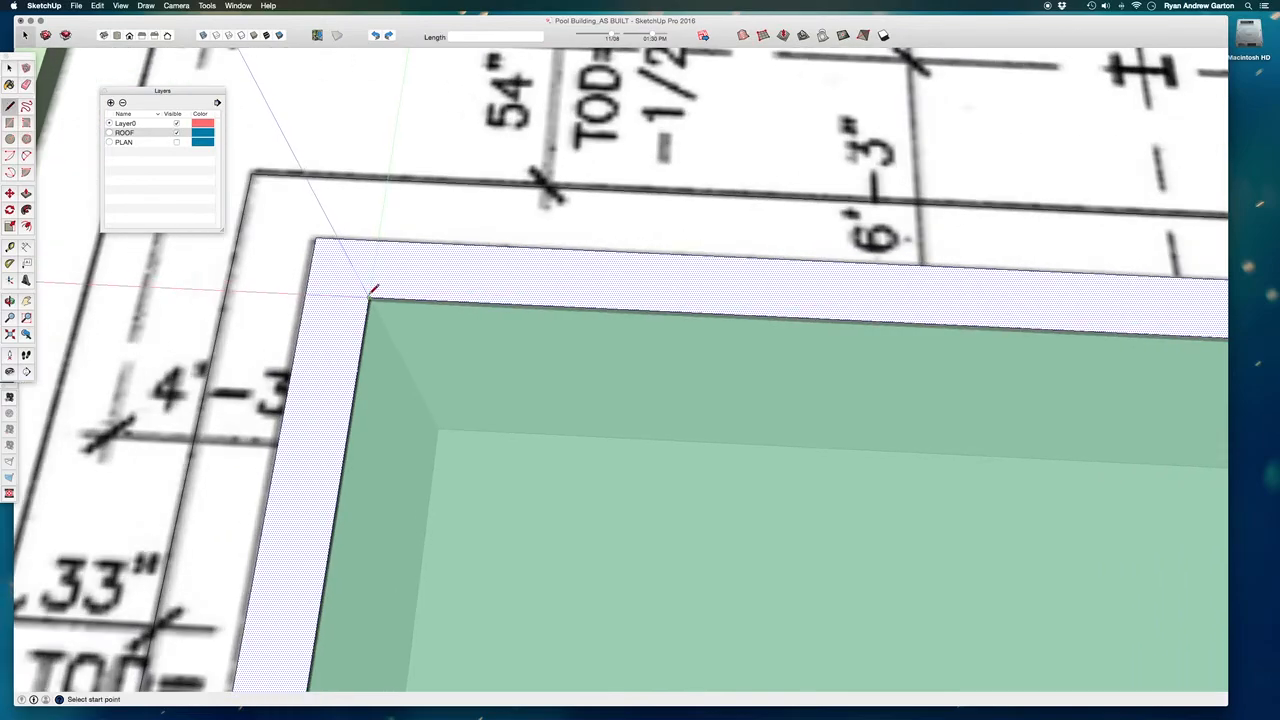
pyautogui.scroll(-8, 336, 310)
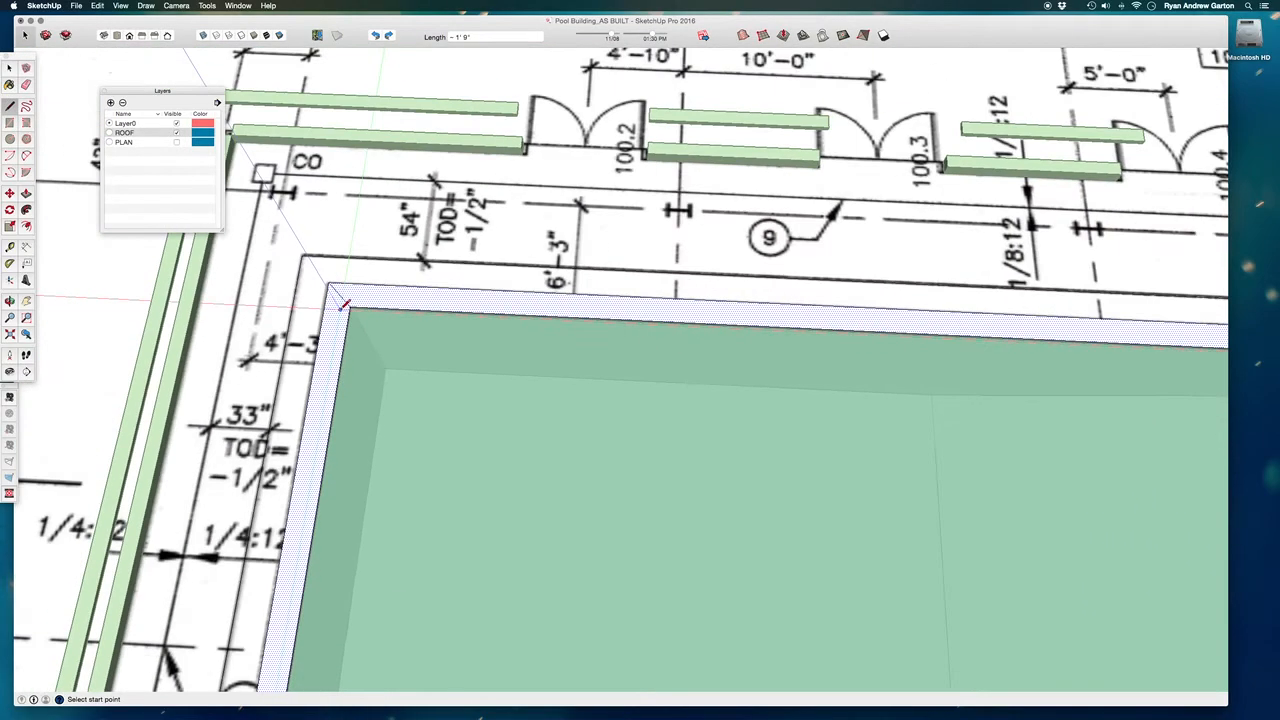
pyautogui.scroll(4, 1010, 335)
# Draw mitre lines across the inner and outer edging bands at the pool corner beside the spa.
pyautogui.click(1008, 330)
pyautogui.click(1010, 328)
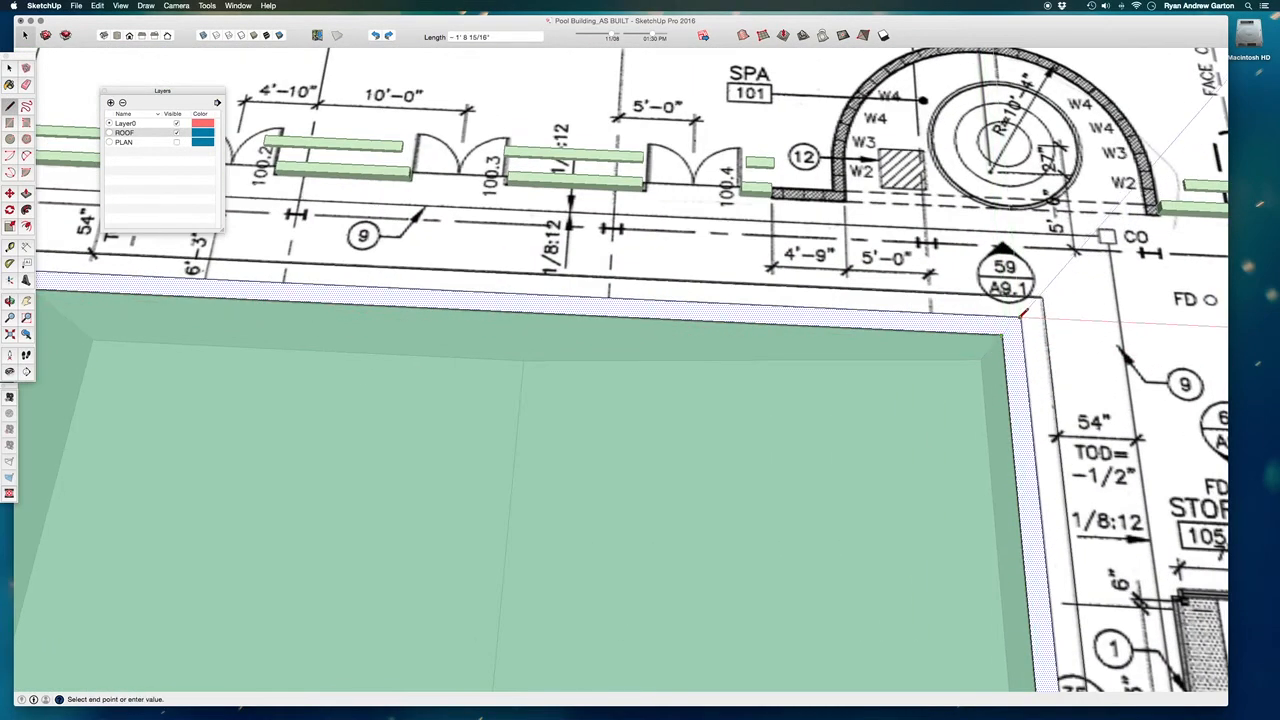
pyautogui.scroll(5, 1008, 332)
pyautogui.click(966, 360)
pyautogui.click(1072, 262)
pyautogui.click(1073, 261)
pyautogui.click(1191, 157)
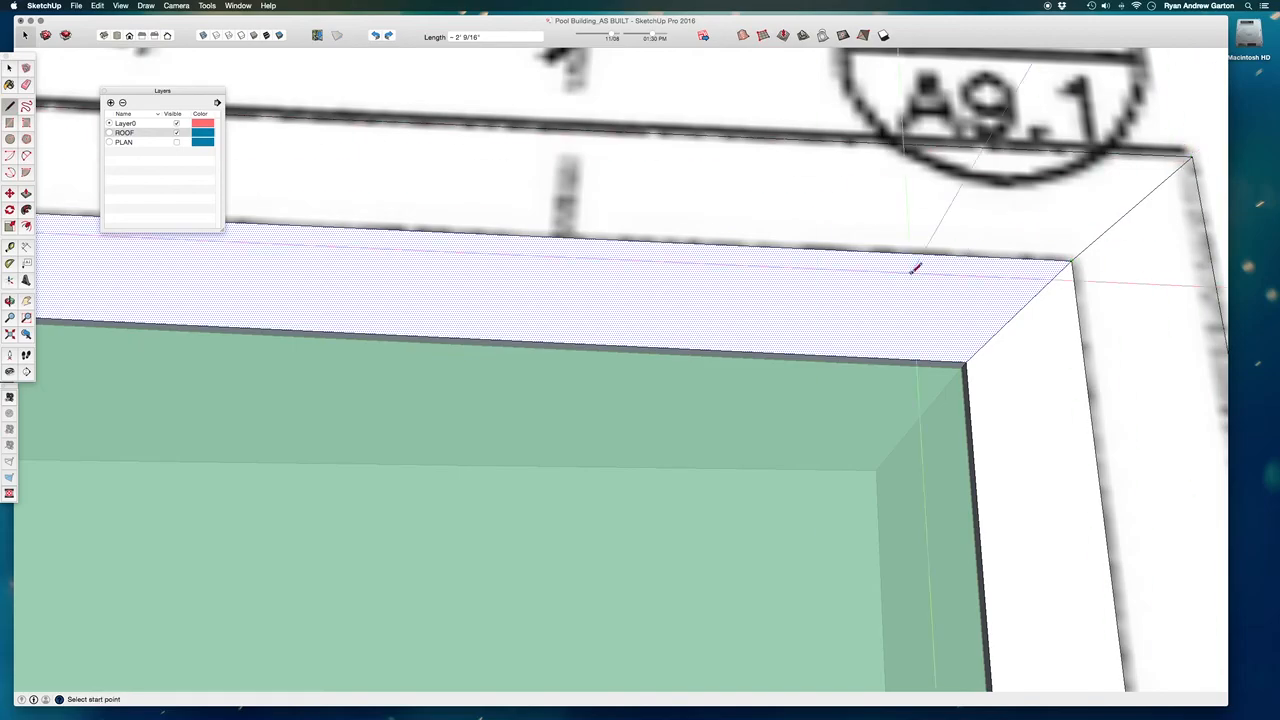
# Draw mitre lines across both edging bands at the pool corner nearest door 100.1.
pyautogui.scroll(-10, 913, 268)
pyautogui.scroll(6, 333, 274)
pyautogui.scroll(-3, 333, 272)
pyautogui.scroll(-4, 560, 150)
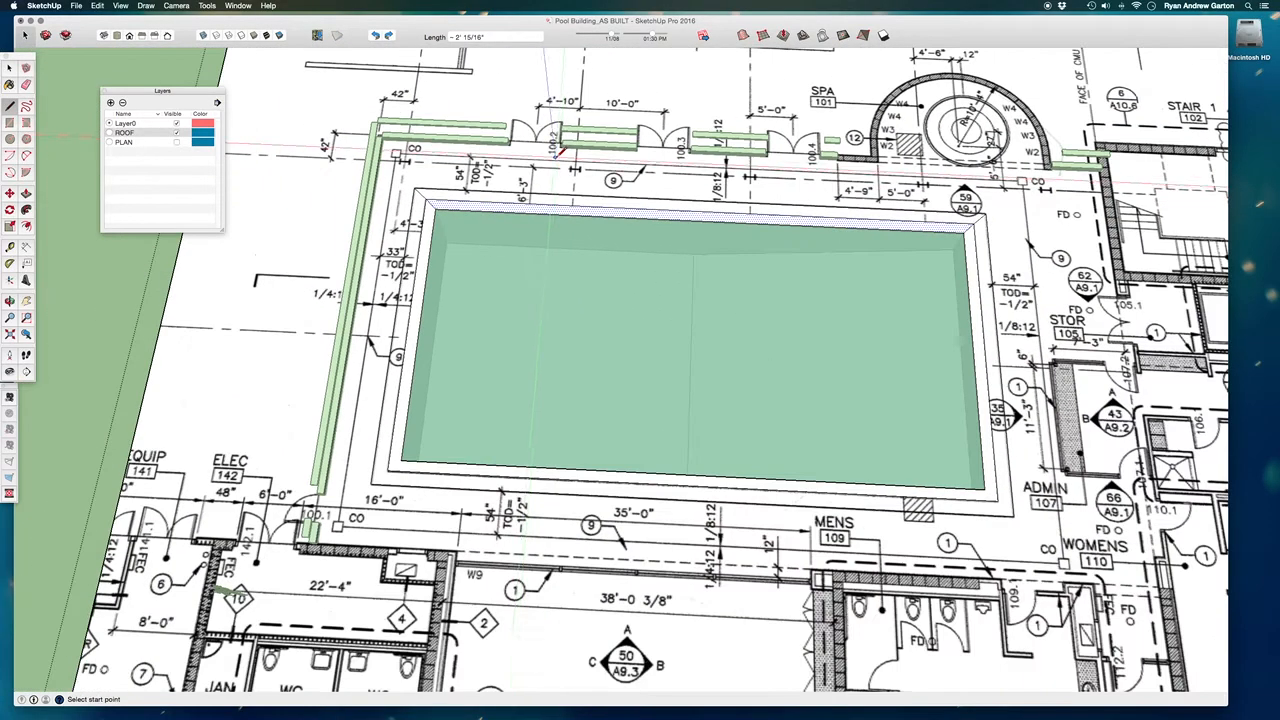
pyautogui.scroll(5, 372, 474)
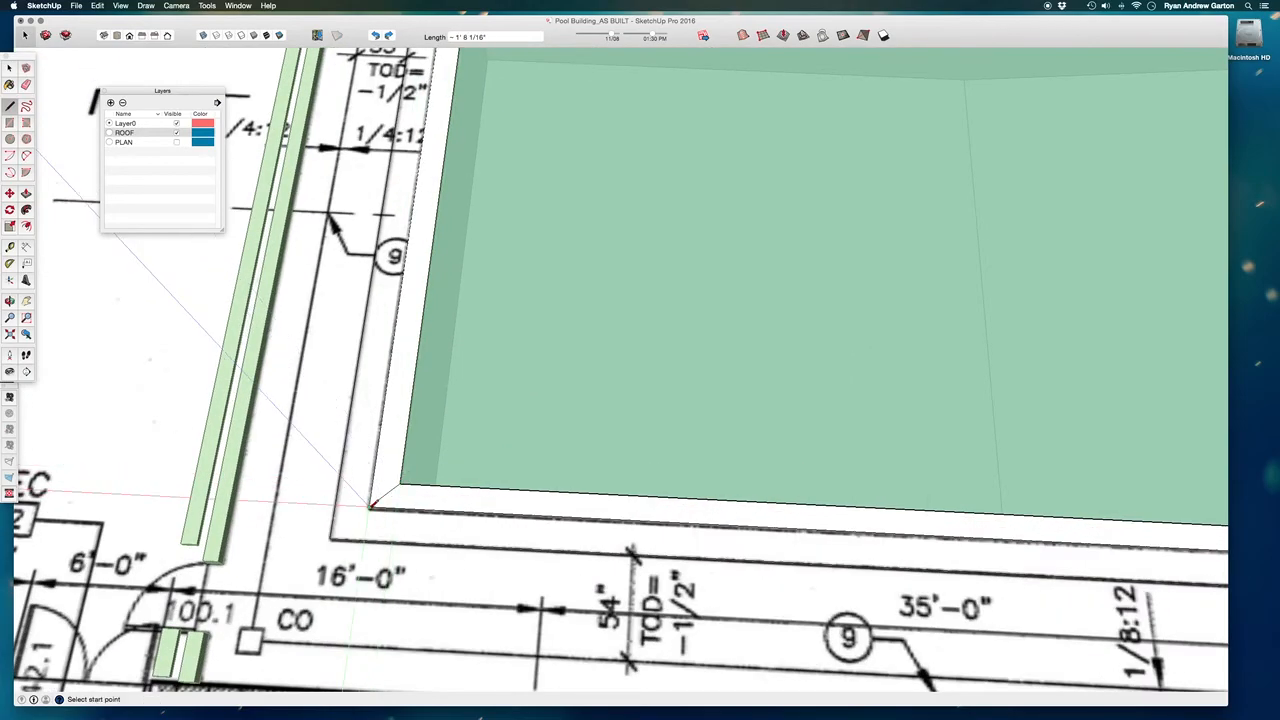
pyautogui.scroll(2, 372, 500)
pyautogui.scroll(-2, 372, 424)
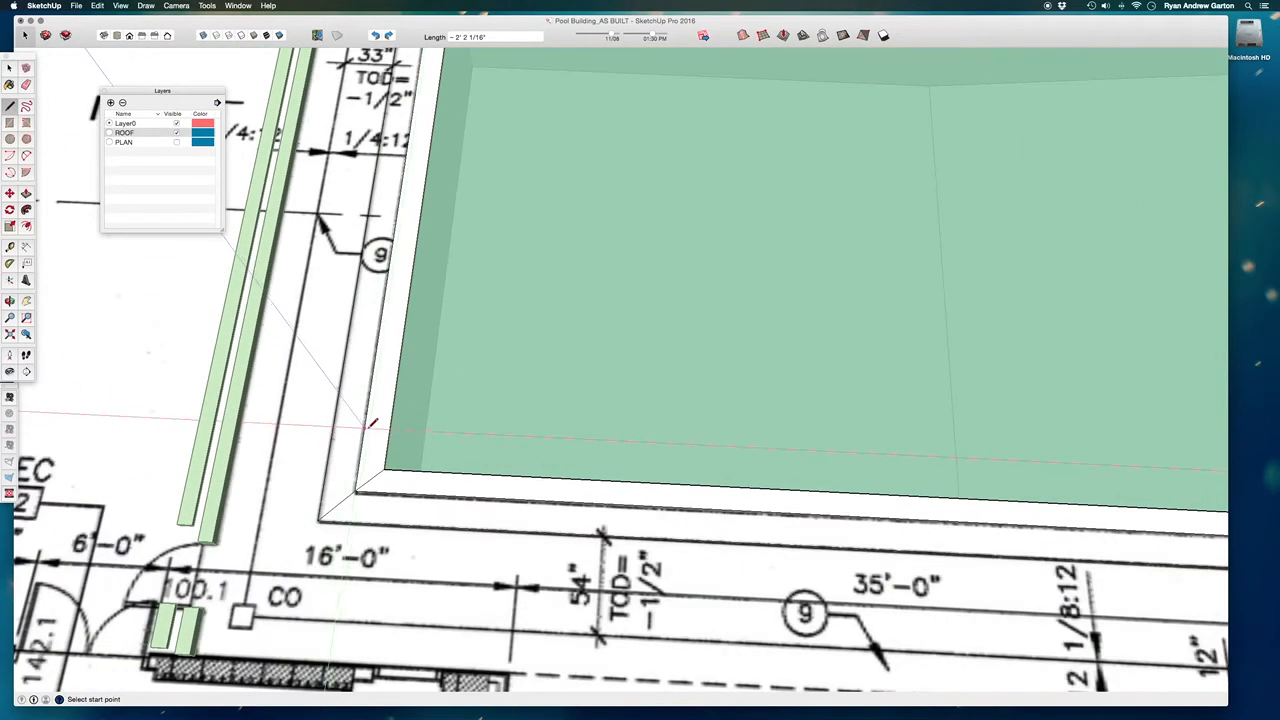
# Draw mitre lines across both edging bands at the pool corner nearest room ADMIN 107.
pyautogui.scroll(-5, 371, 424)
pyautogui.scroll(5, 800, 480)
pyautogui.click(795, 490)
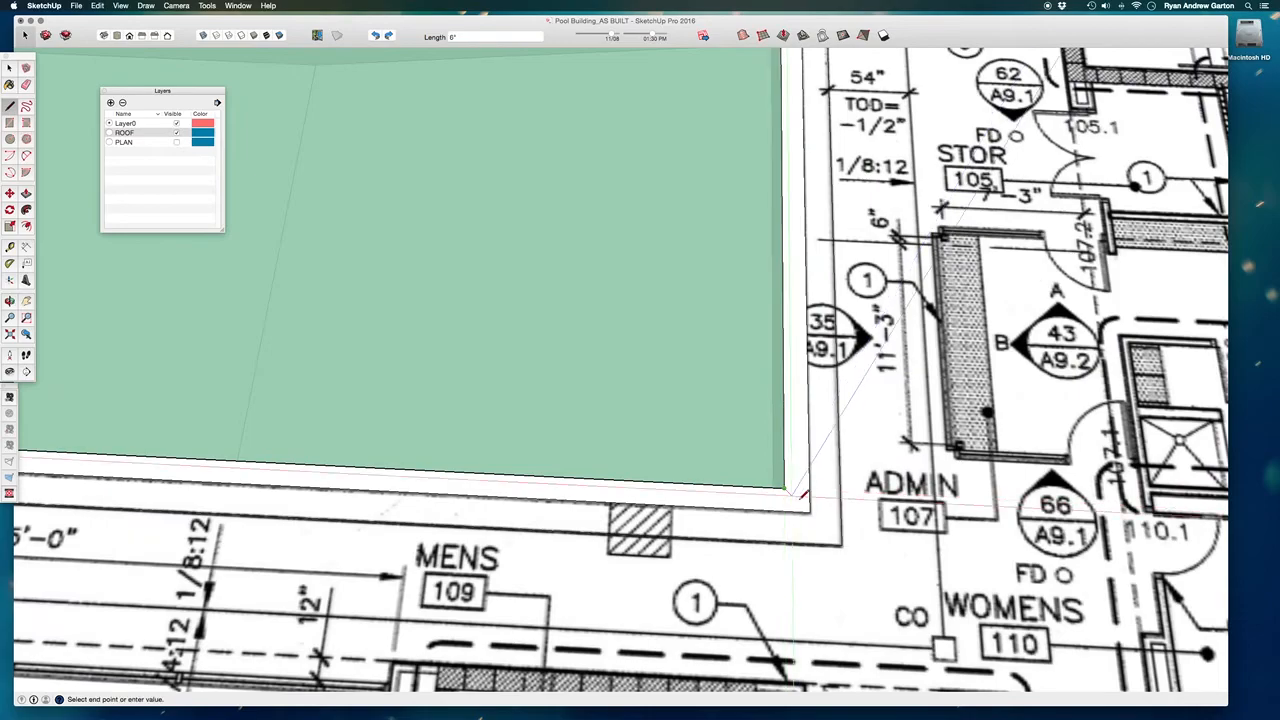
pyautogui.click(808, 513)
pyautogui.click(808, 513)
pyautogui.click(841, 545)
# Paint the outer edging band on the pool's ADMIN side with the Blinds Cellular White window covering material.
pyautogui.scroll(-1, 683, 474)
pyautogui.scroll(-3, 686, 470)
pyautogui.press('b')
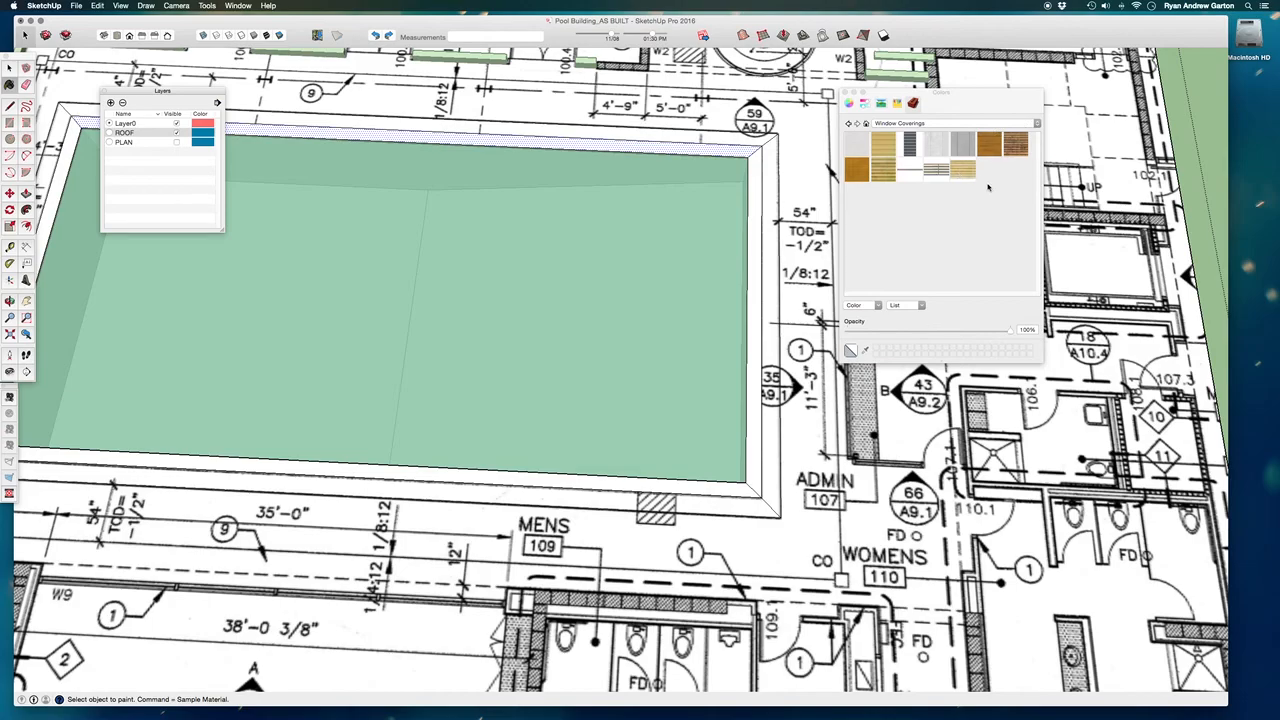
pyautogui.click(858, 142)
pyautogui.scroll(5, 771, 449)
pyautogui.click(789, 460)
pyautogui.scroll(-2, 706, 552)
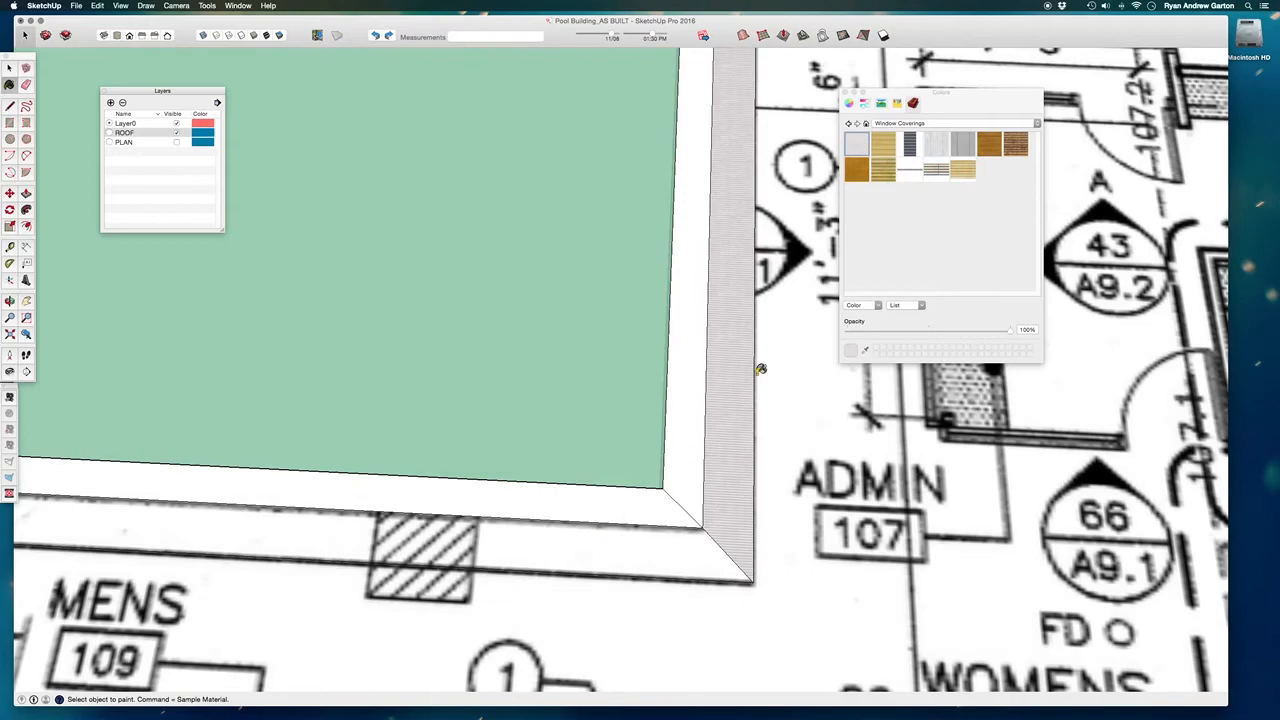
# Set the texture width of the in-model material Blinds Cellular White to 3'.
pyautogui.click(932, 124)
pyautogui.click(930, 124)
pyautogui.scroll(10, 749, 403)
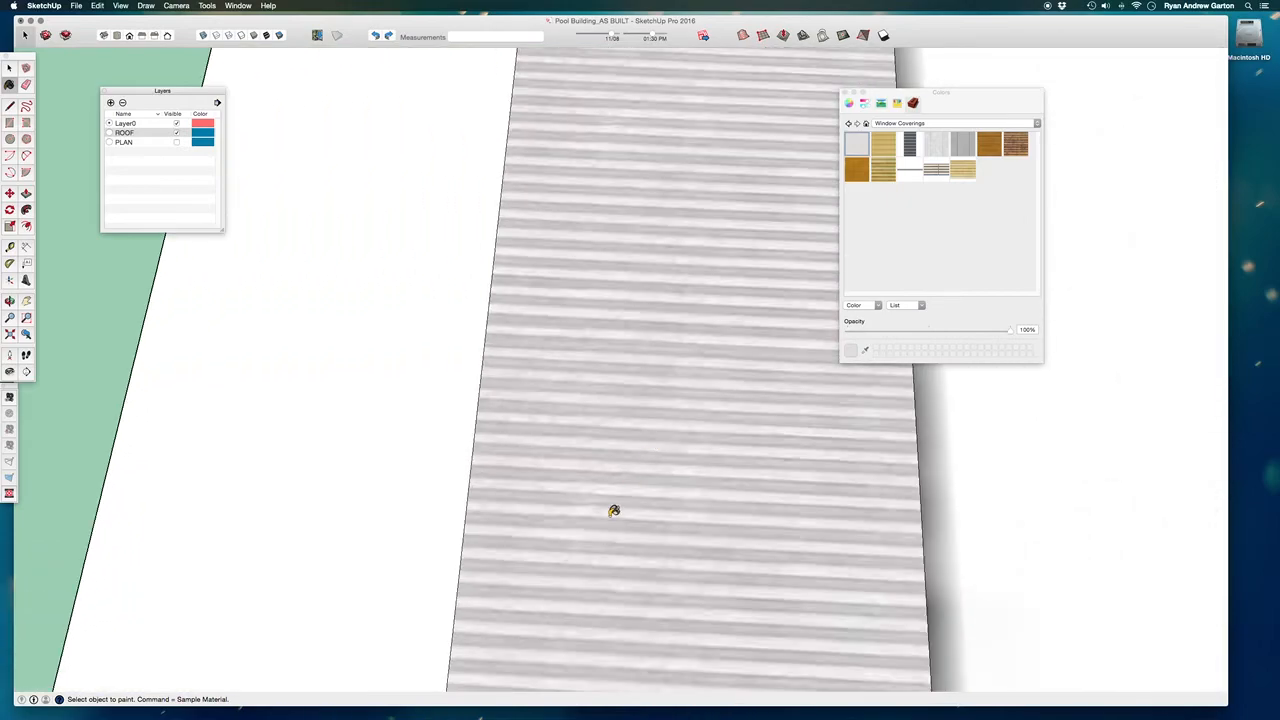
pyautogui.scroll(-5, 597, 409)
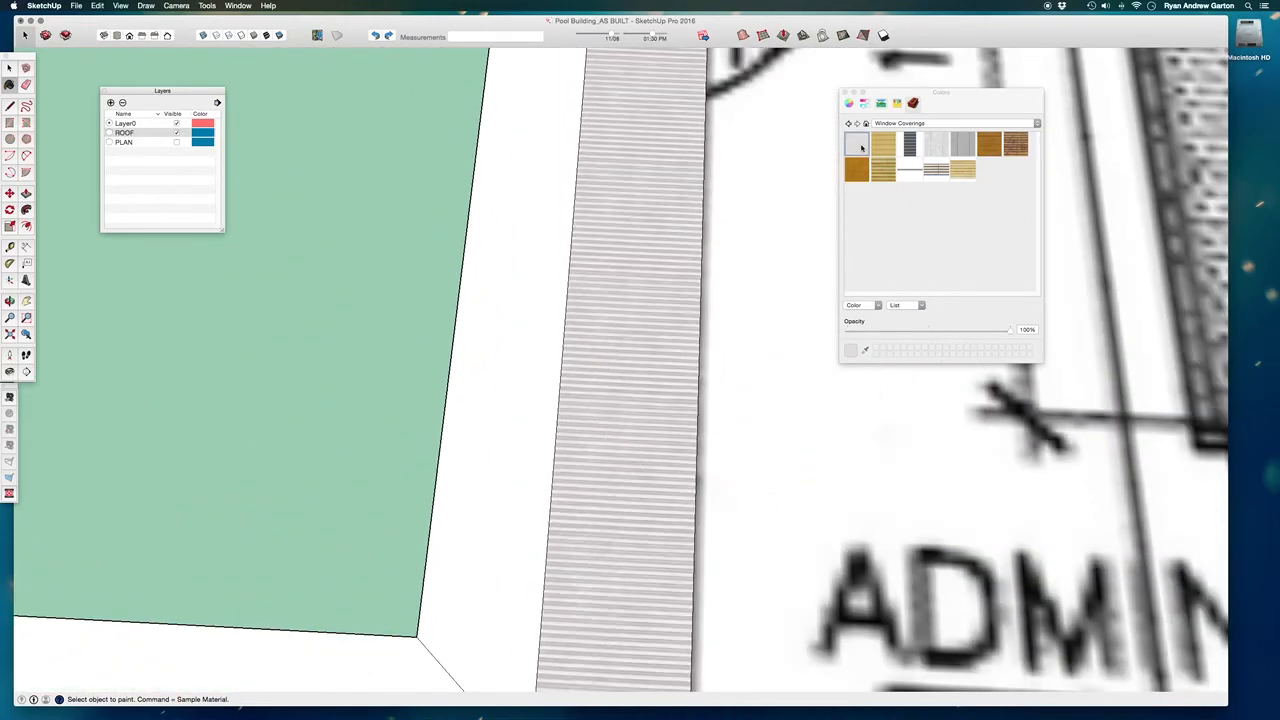
pyautogui.click(866, 123)
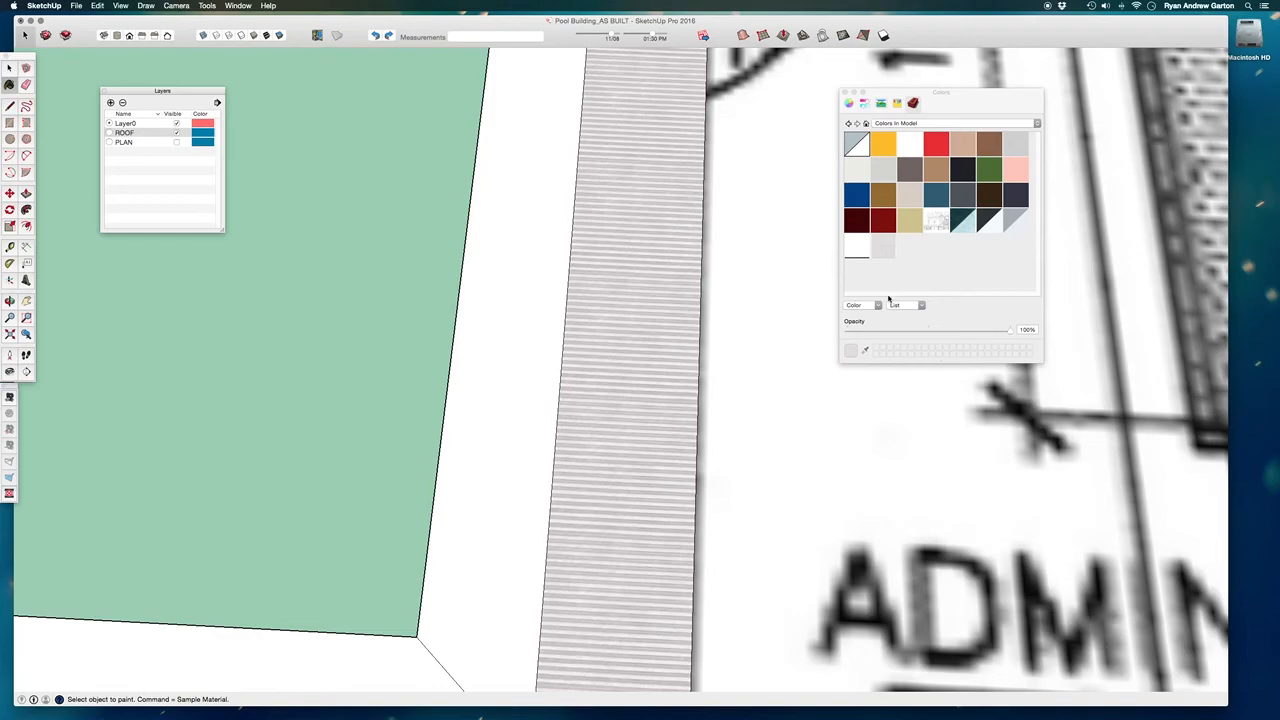
pyautogui.doubleClick(883, 251)
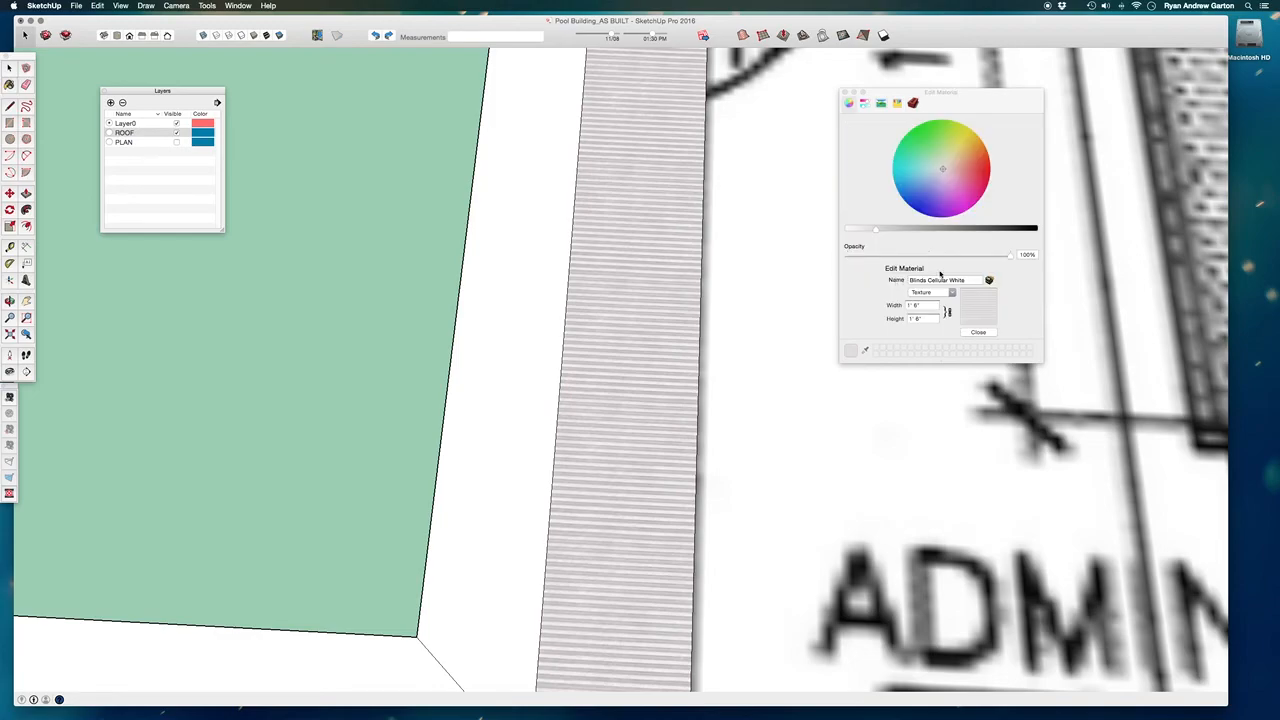
pyautogui.click(923, 306)
pyautogui.write('3')
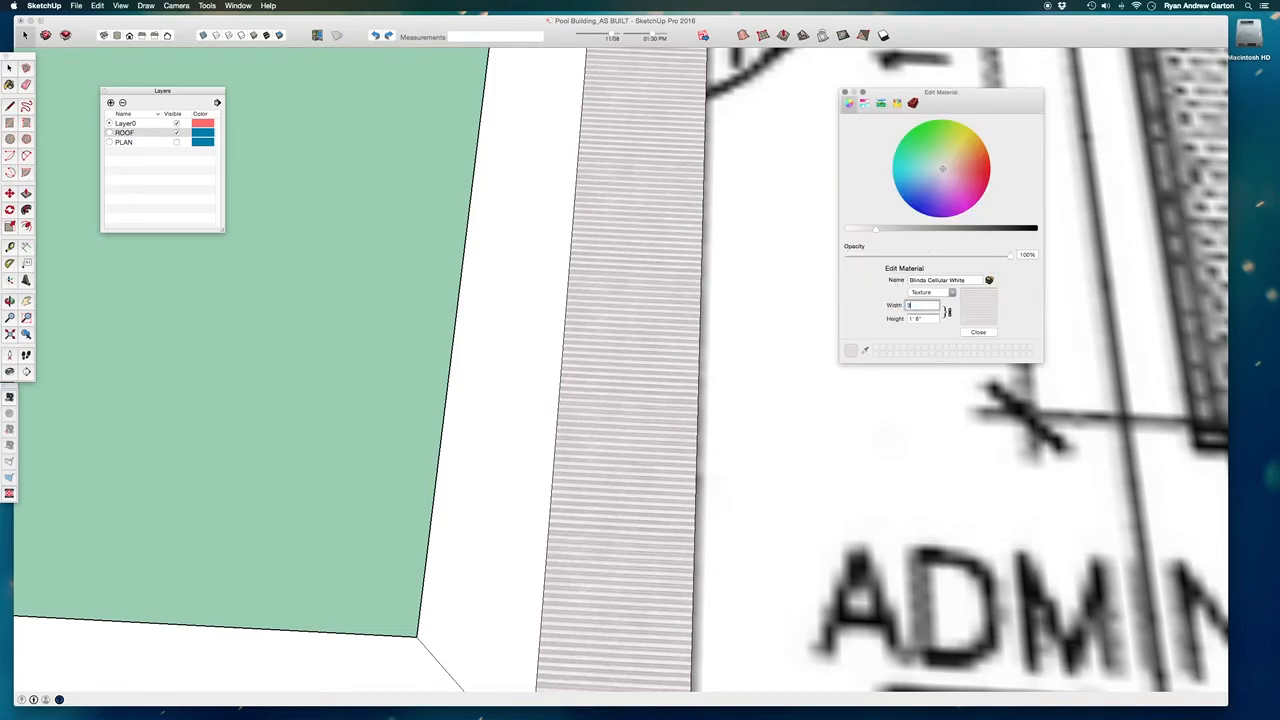
pyautogui.write("'")
pyautogui.press('Return')
pyautogui.scroll(-10, 677, 337)
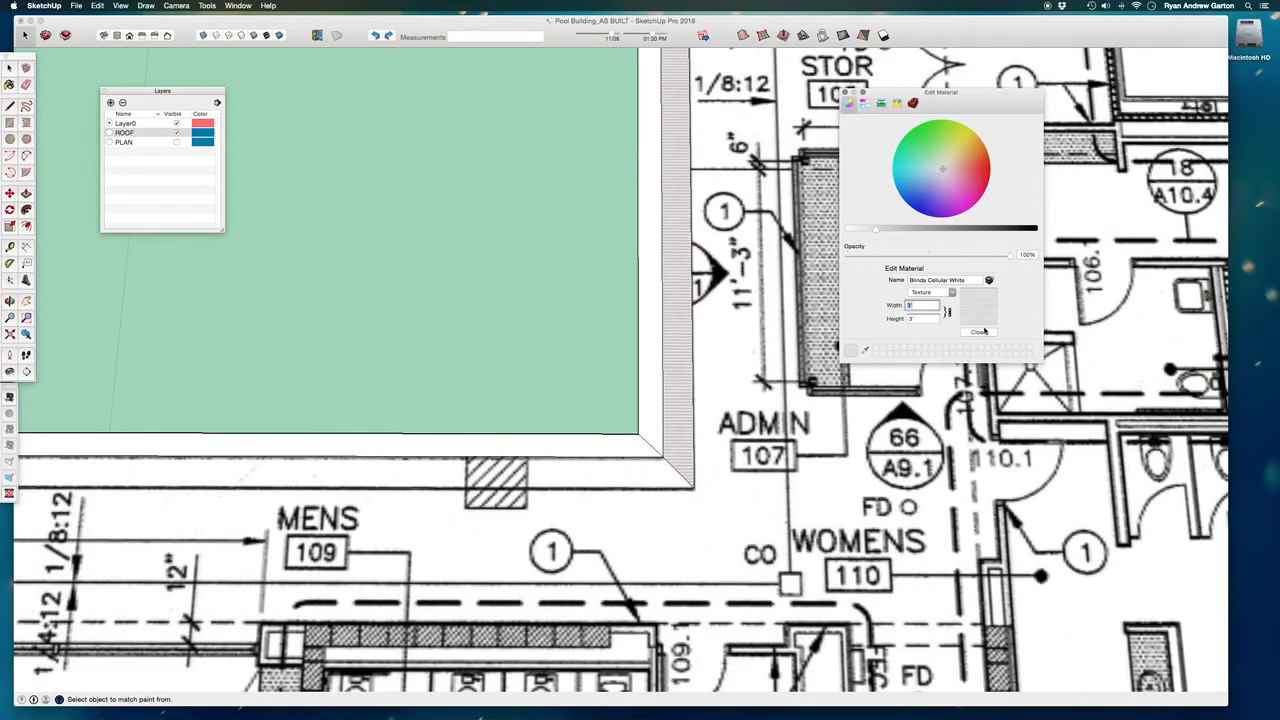
pyautogui.click(984, 331)
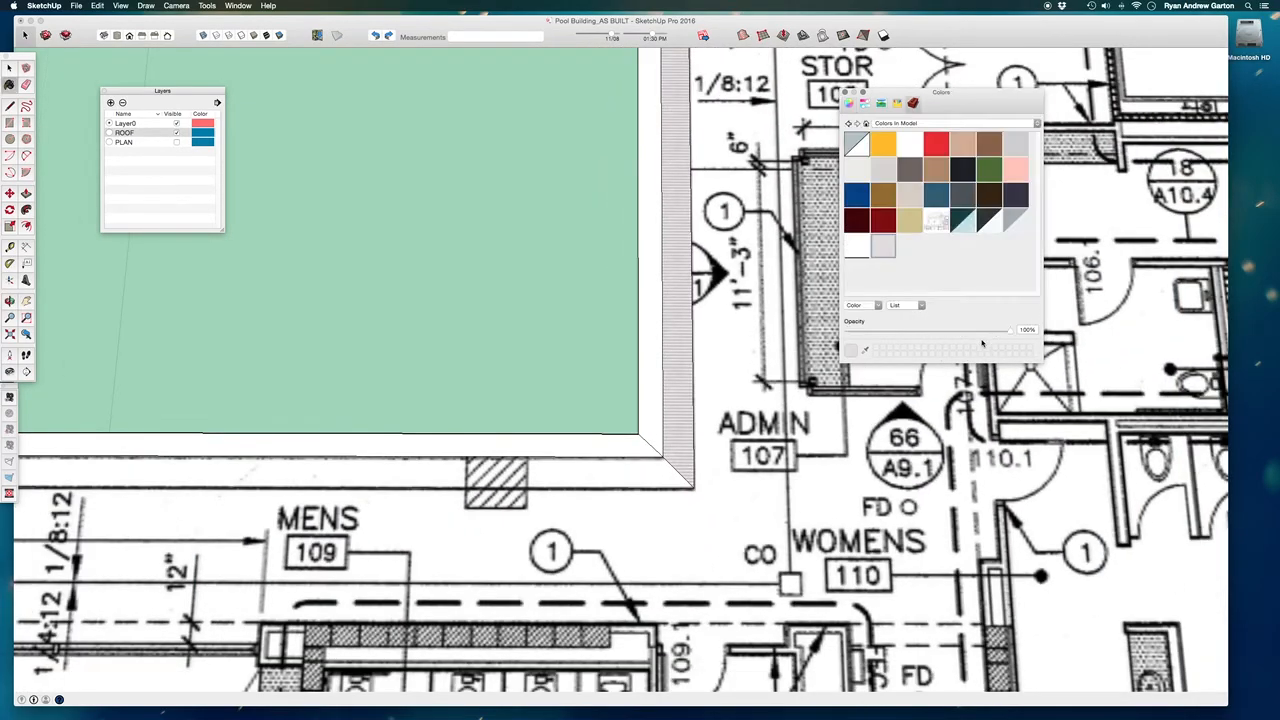
# Paint the outer edging band on the opposite short side of the pool with Blinds Cellular White.
pyautogui.scroll(-6, 705, 350)
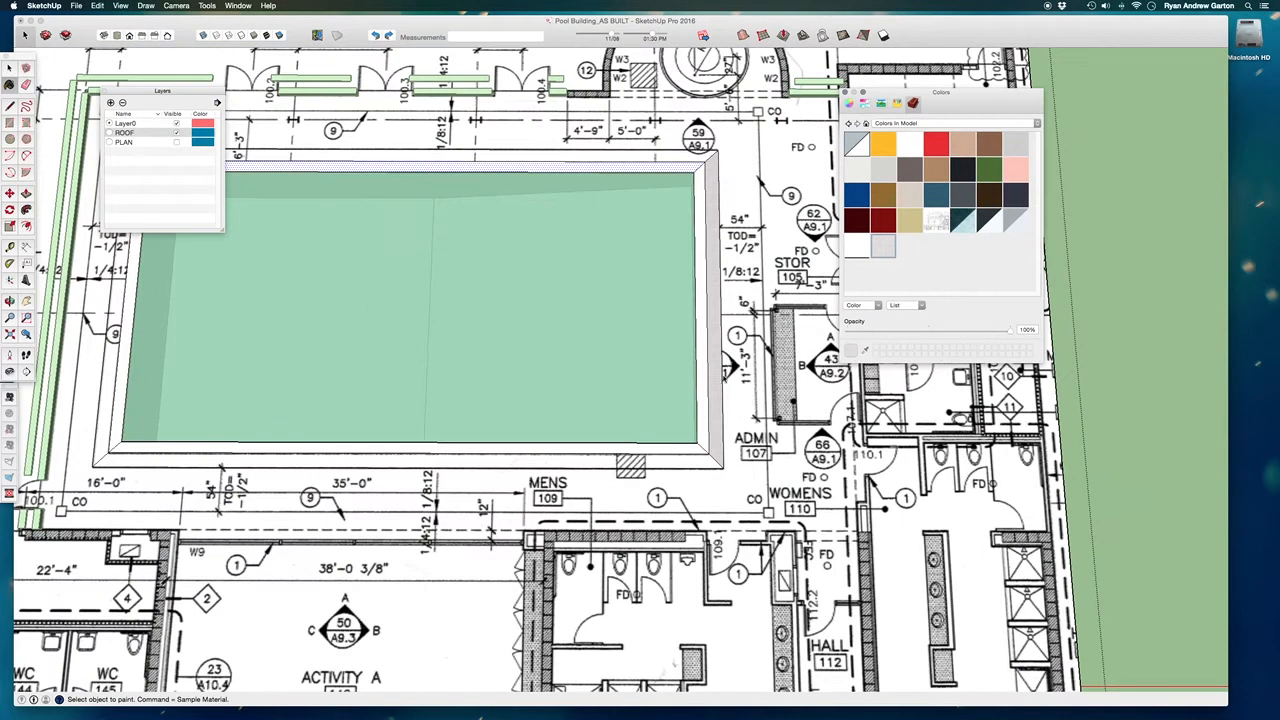
pyautogui.scroll(6, 712, 353)
pyautogui.scroll(-5, 713, 336)
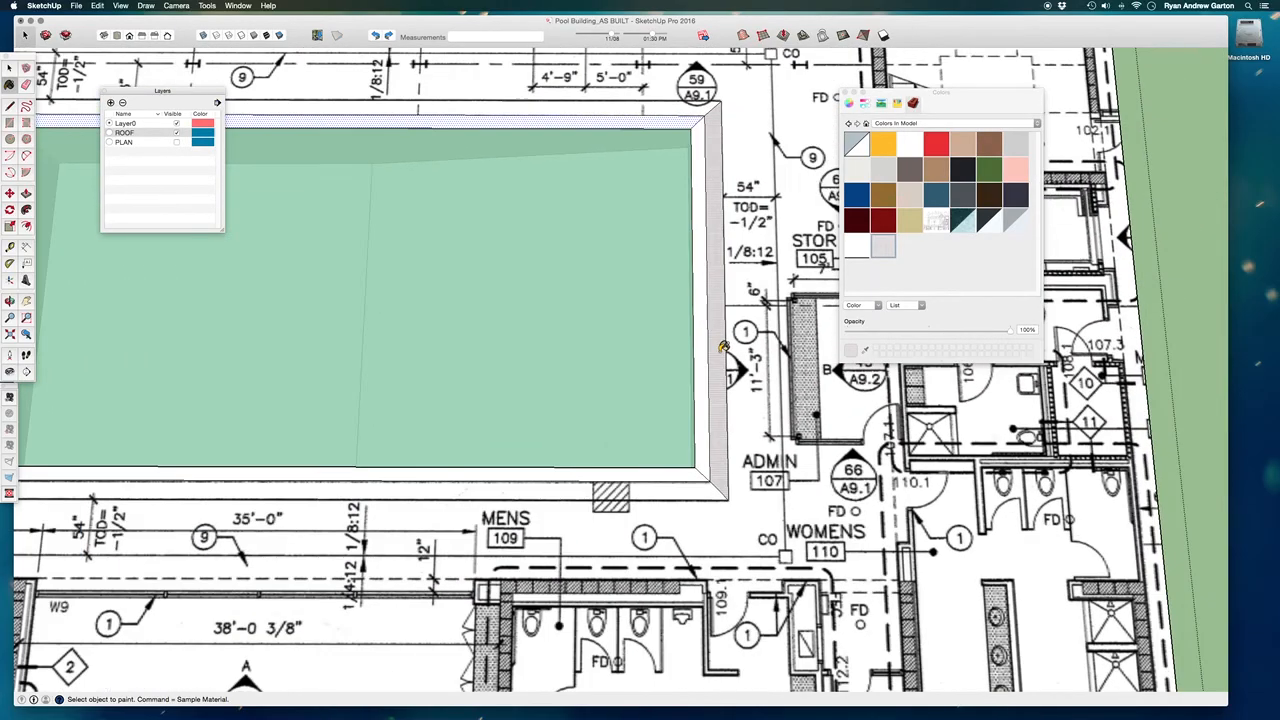
pyautogui.scroll(4, 305, 415)
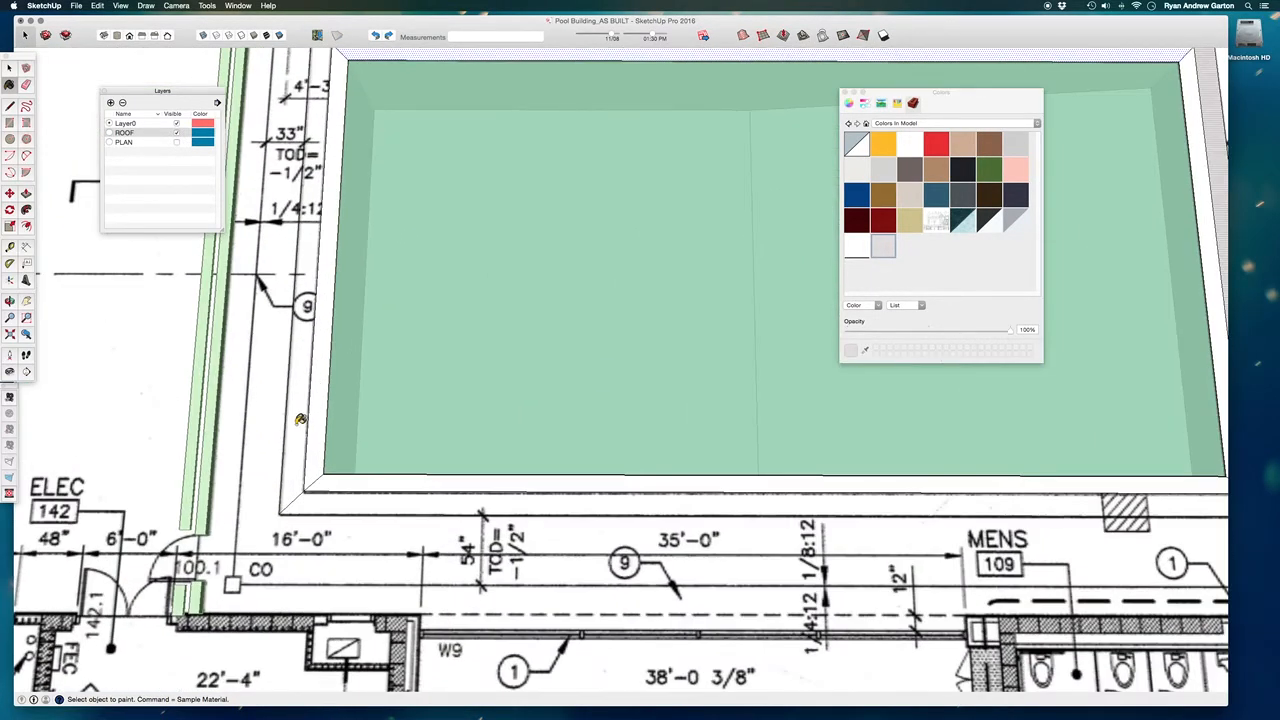
pyautogui.scroll(-1, 438, 390)
pyautogui.scroll(-2, 440, 392)
pyautogui.scroll(5, 825, 421)
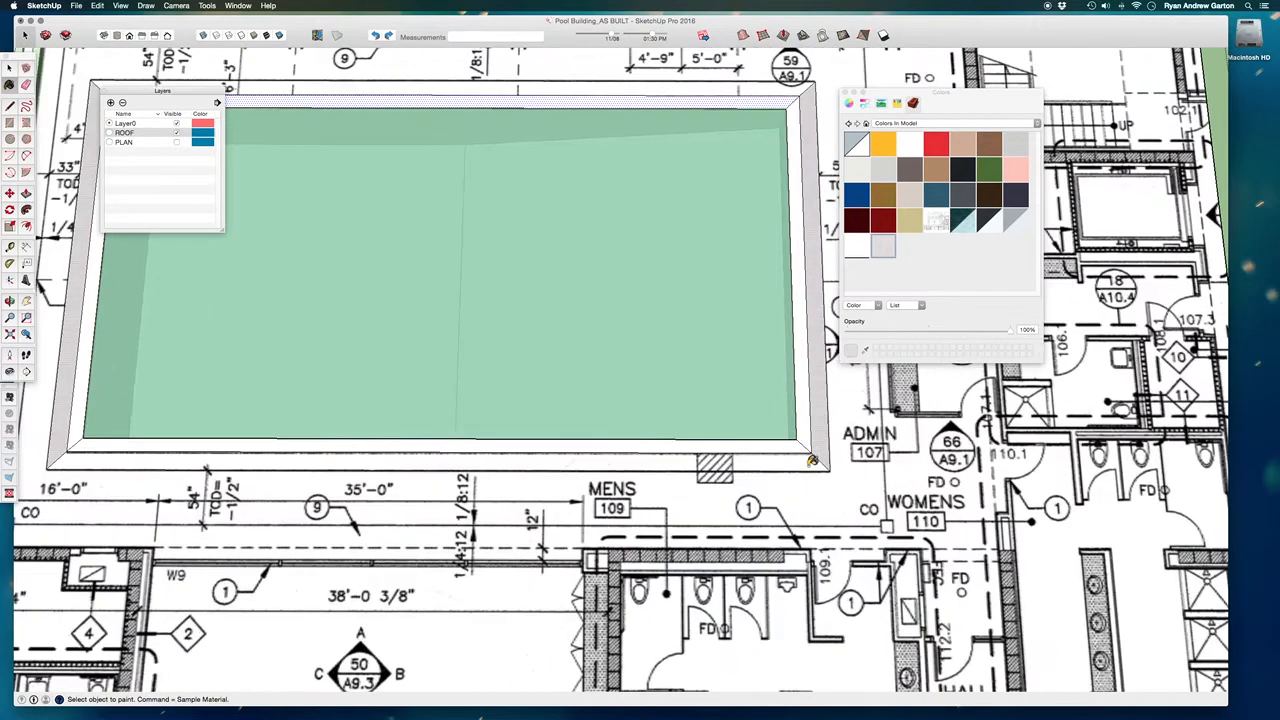
# Paint the inner edging bands on both short sides of the pool with Blinds Cellular White.
pyautogui.scroll(-1, 790, 449)
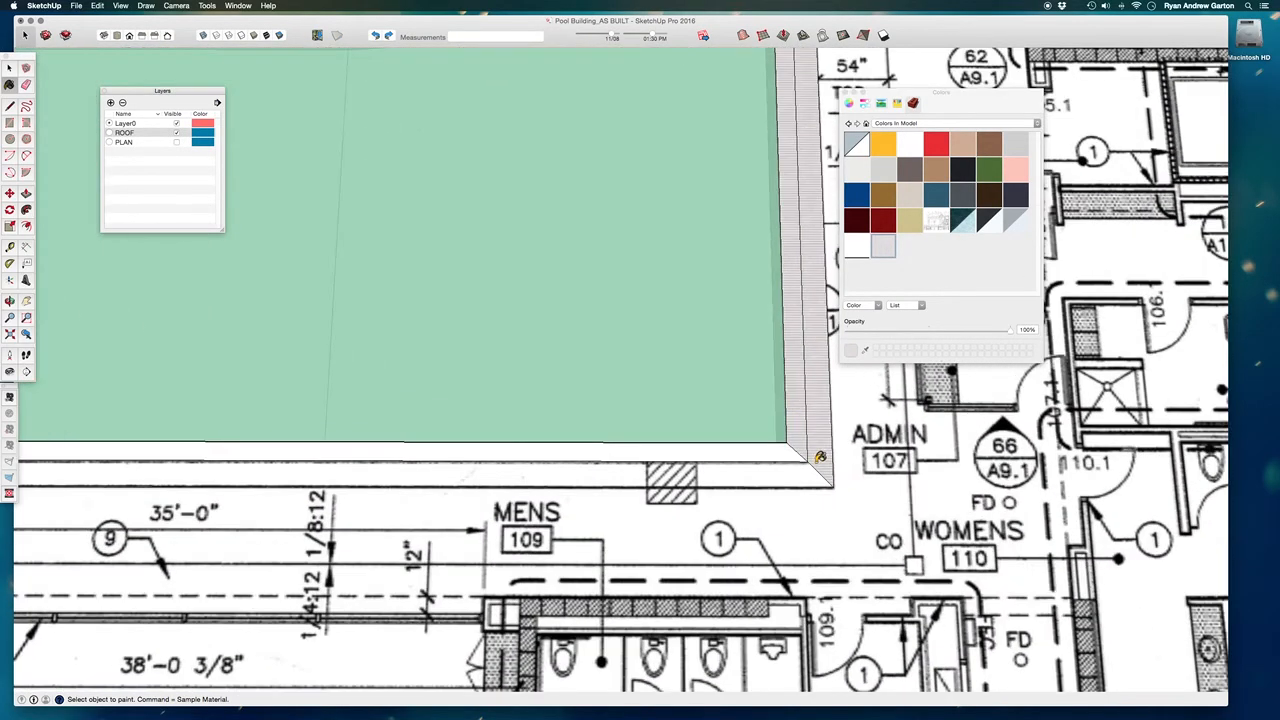
pyautogui.scroll(-3, 654, 452)
pyautogui.scroll(3, 340, 445)
pyautogui.scroll(2, 340, 445)
pyautogui.scroll(-5, 311, 434)
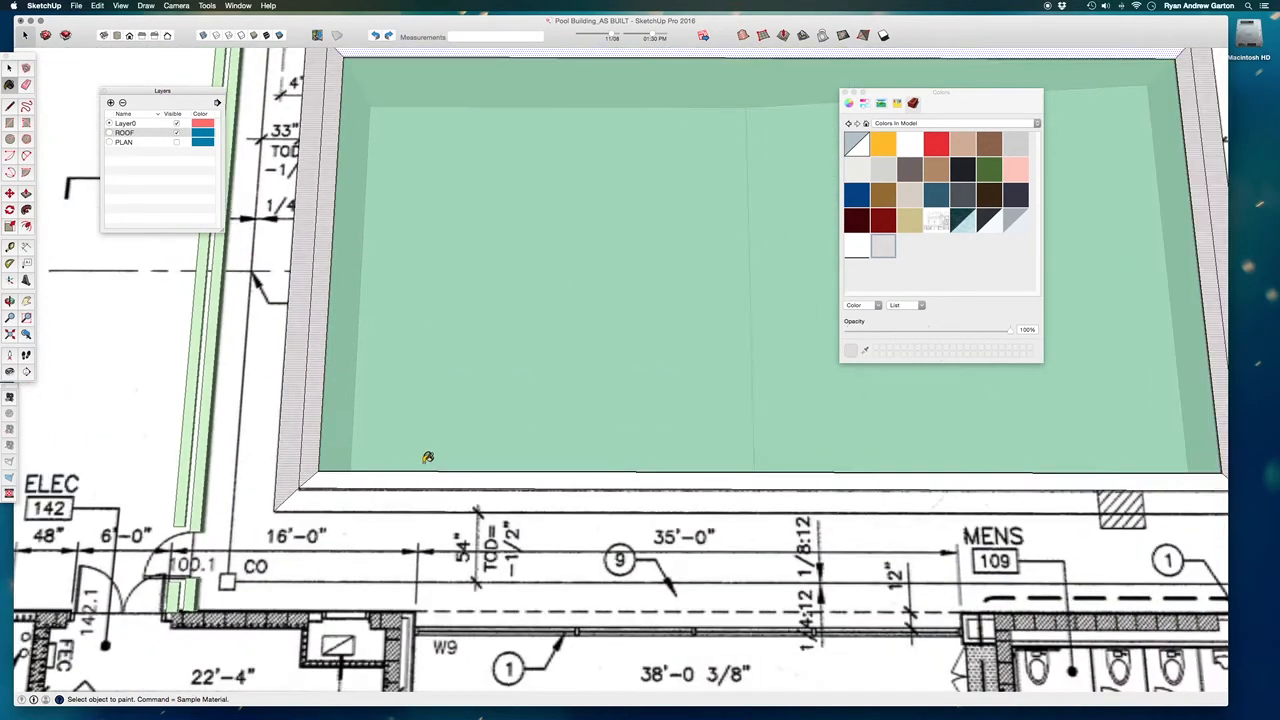
pyautogui.scroll(-2, 306, 418)
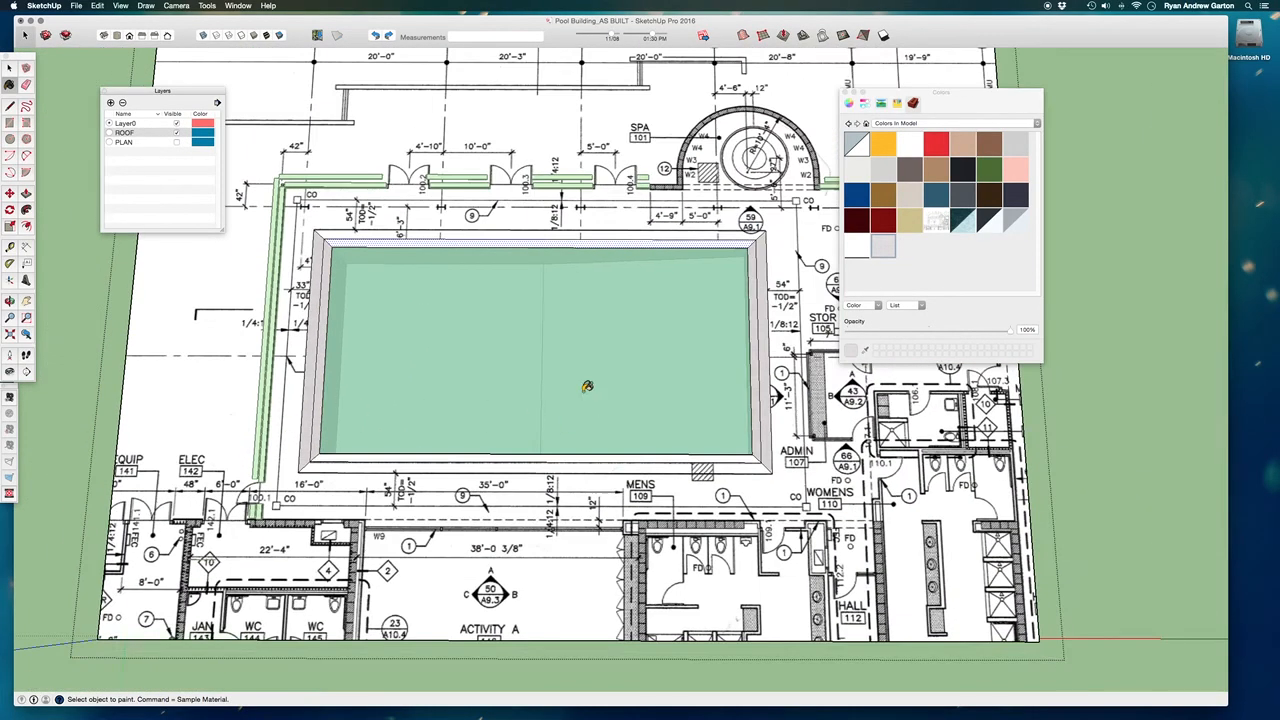
# Paint the inner edging band along the pool's MENS 109 side with Blinds Cellular White.
pyautogui.scroll(3, 730, 395)
pyautogui.scroll(3, 748, 196)
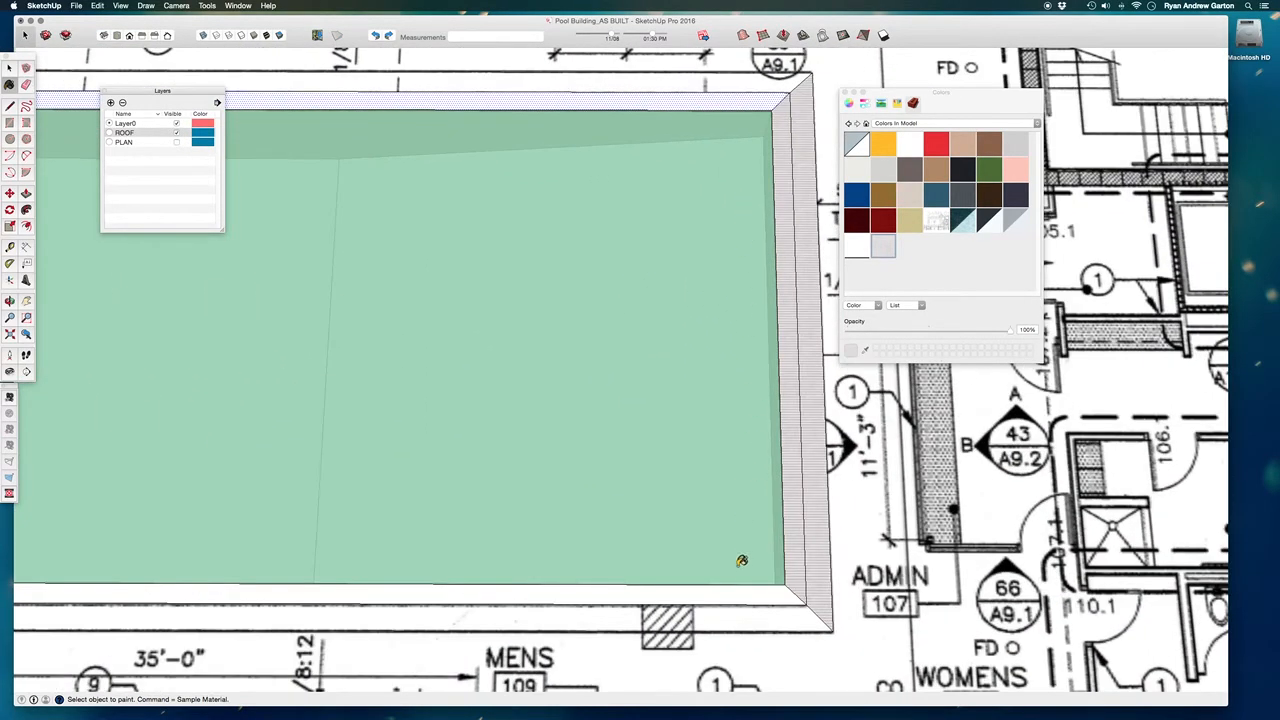
pyautogui.scroll(2, 787, 580)
pyautogui.scroll(-2, 838, 340)
pyautogui.scroll(2, 800, 509)
pyautogui.click(773, 511)
pyautogui.scroll(-3, 746, 399)
pyautogui.scroll(2, 775, 469)
pyautogui.scroll(2, 774, 469)
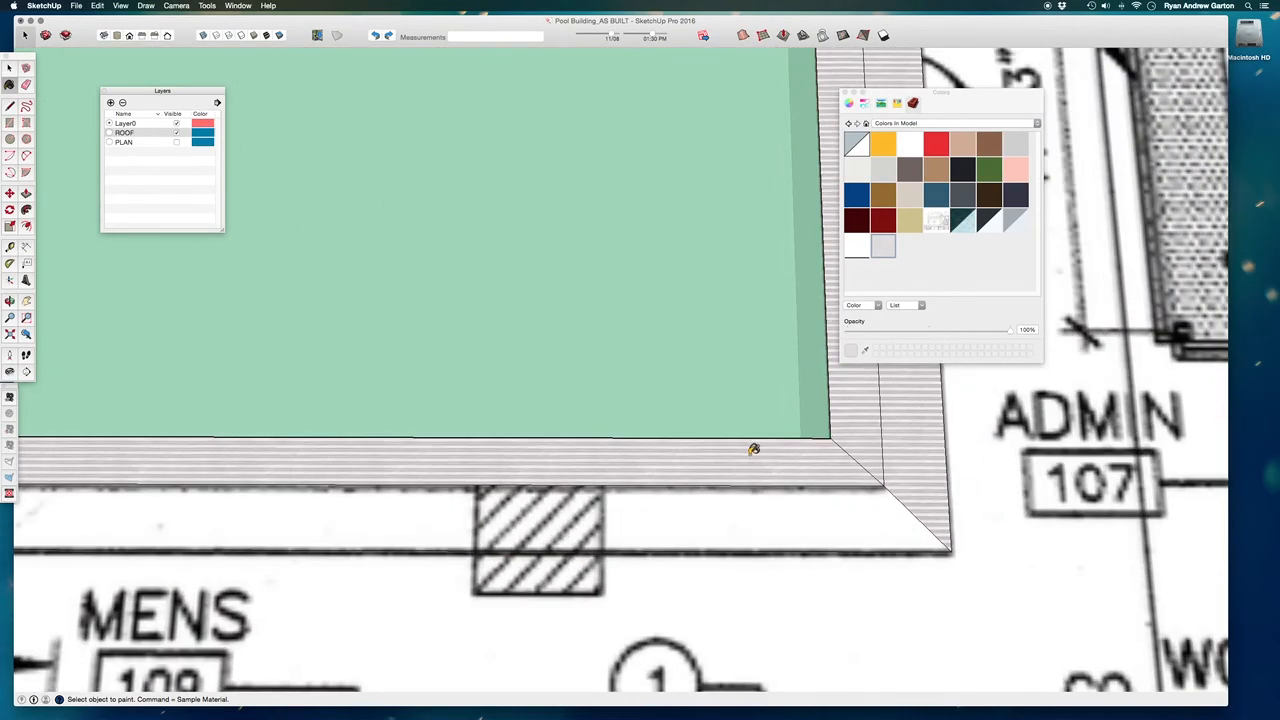
# Open texture positioning for the inner edging band along the pool's MENS 109 side.
pyautogui.rightClick(755, 455)
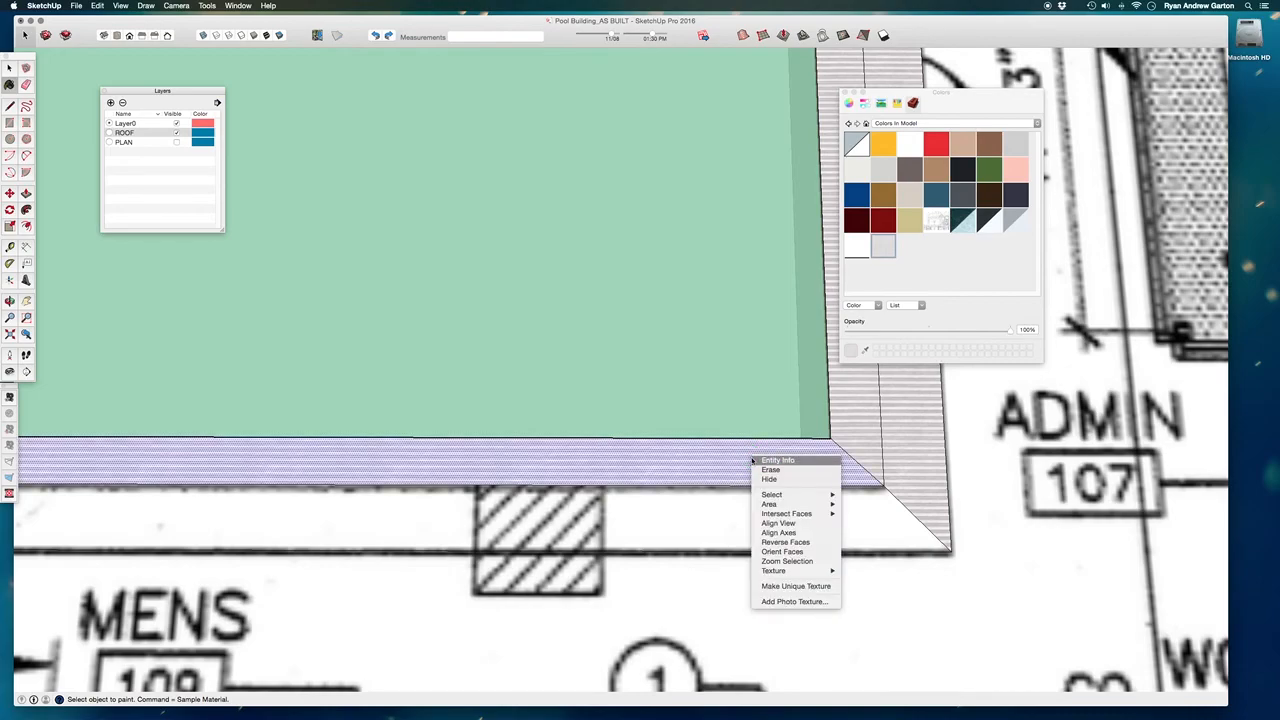
pyautogui.moveTo(782, 575)
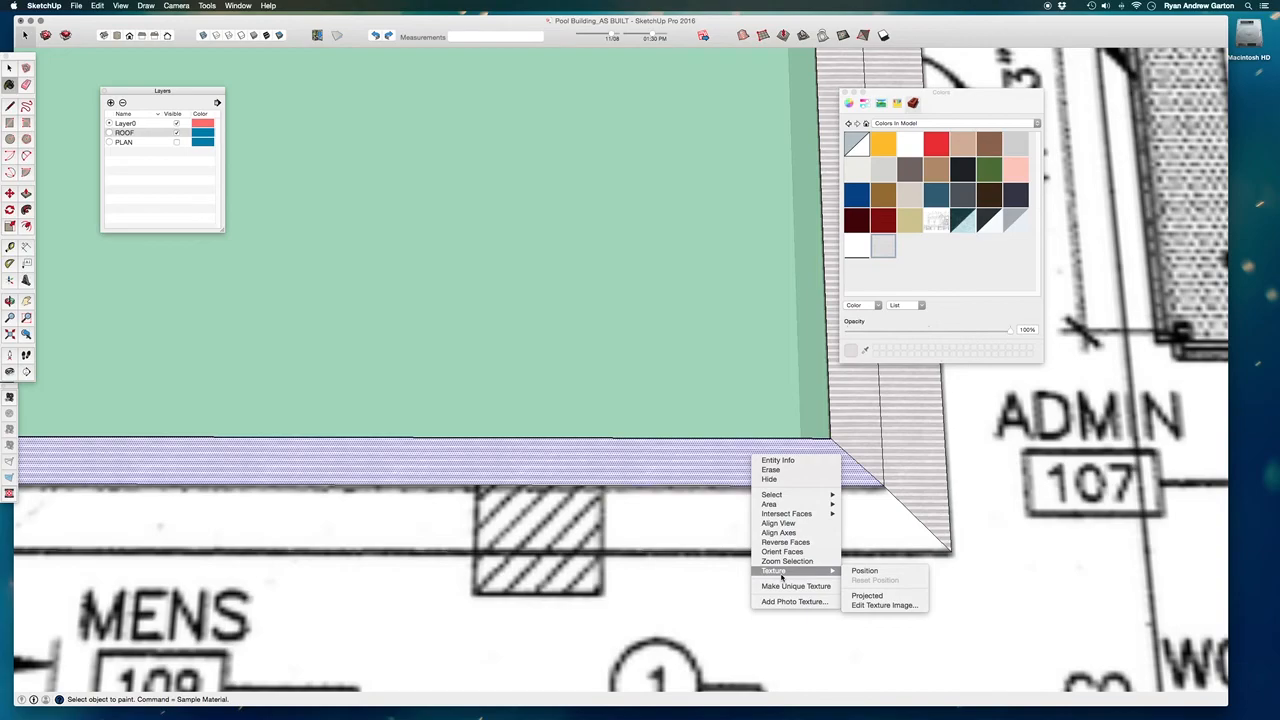
pyautogui.click(865, 570)
pyautogui.scroll(-3, 584, 478)
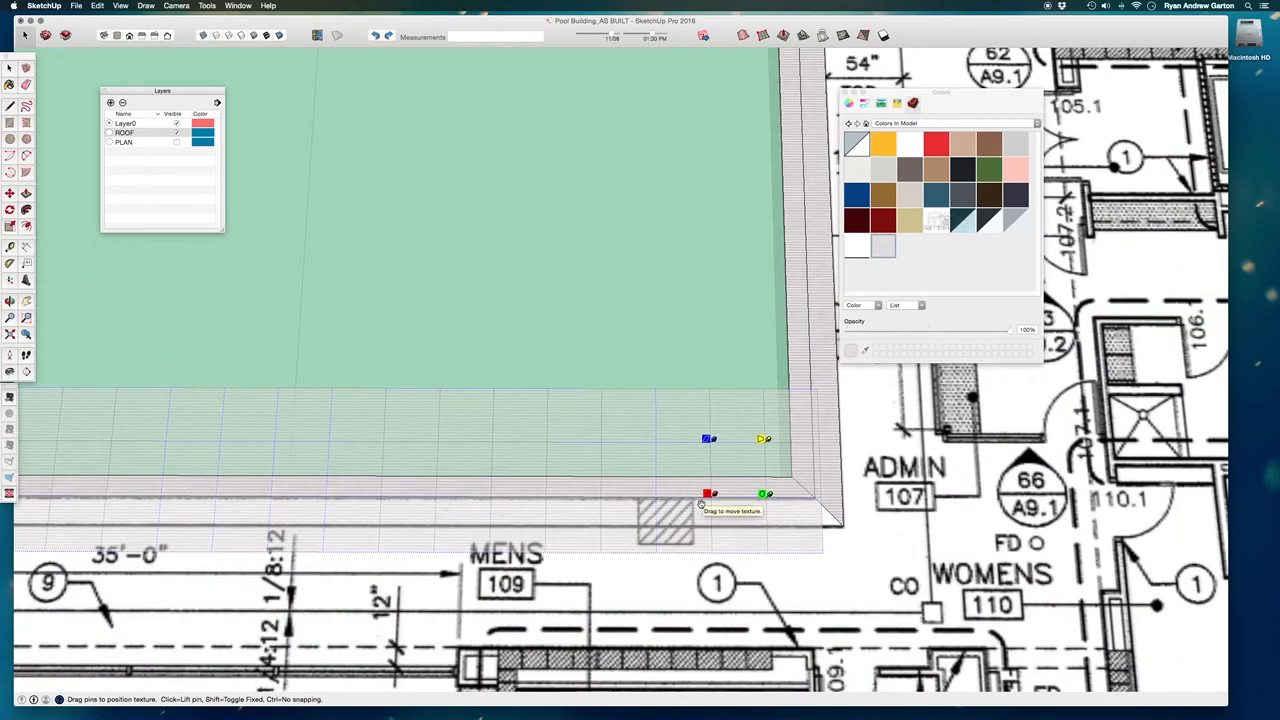
pyautogui.scroll(4, 733, 494)
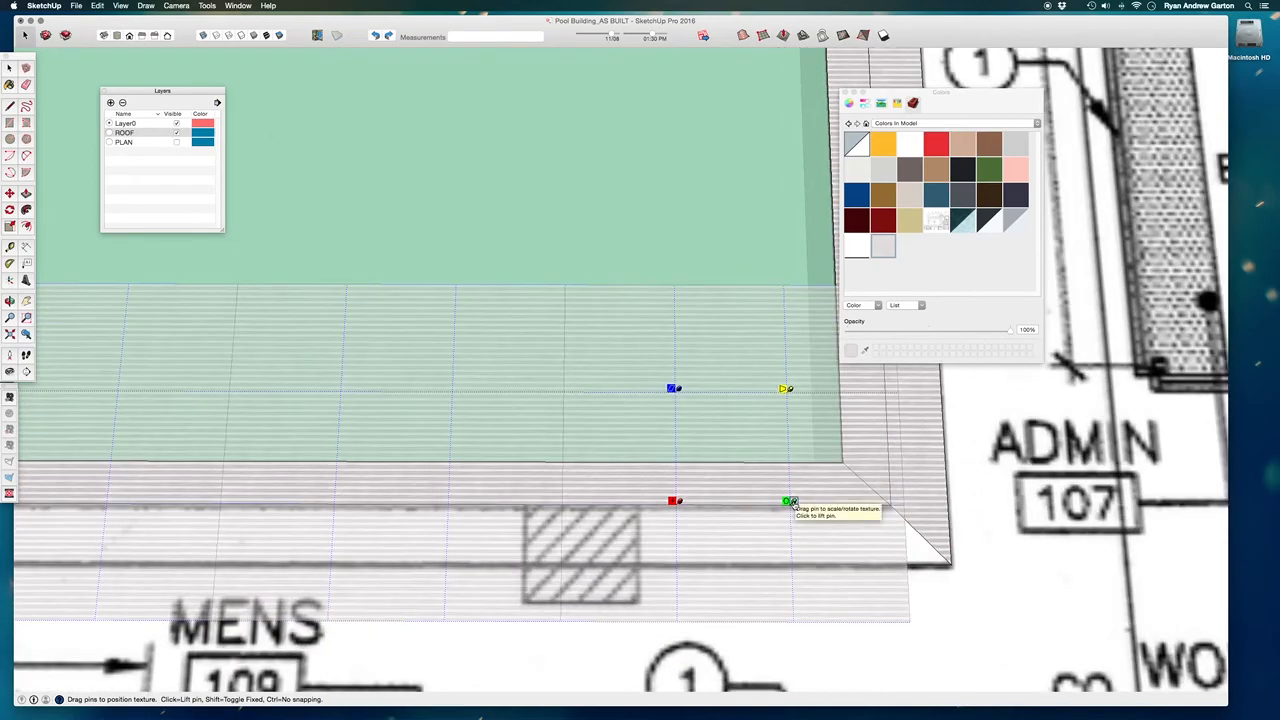
pyautogui.scroll(-3, 757, 489)
pyautogui.moveTo(768, 487)
pyautogui.mouseDown(button='middle')
pyautogui.moveTo(770, 512)
pyautogui.moveTo(748, 484)
pyautogui.mouseUp(button='middle')
pyautogui.scroll(3, 748, 484)
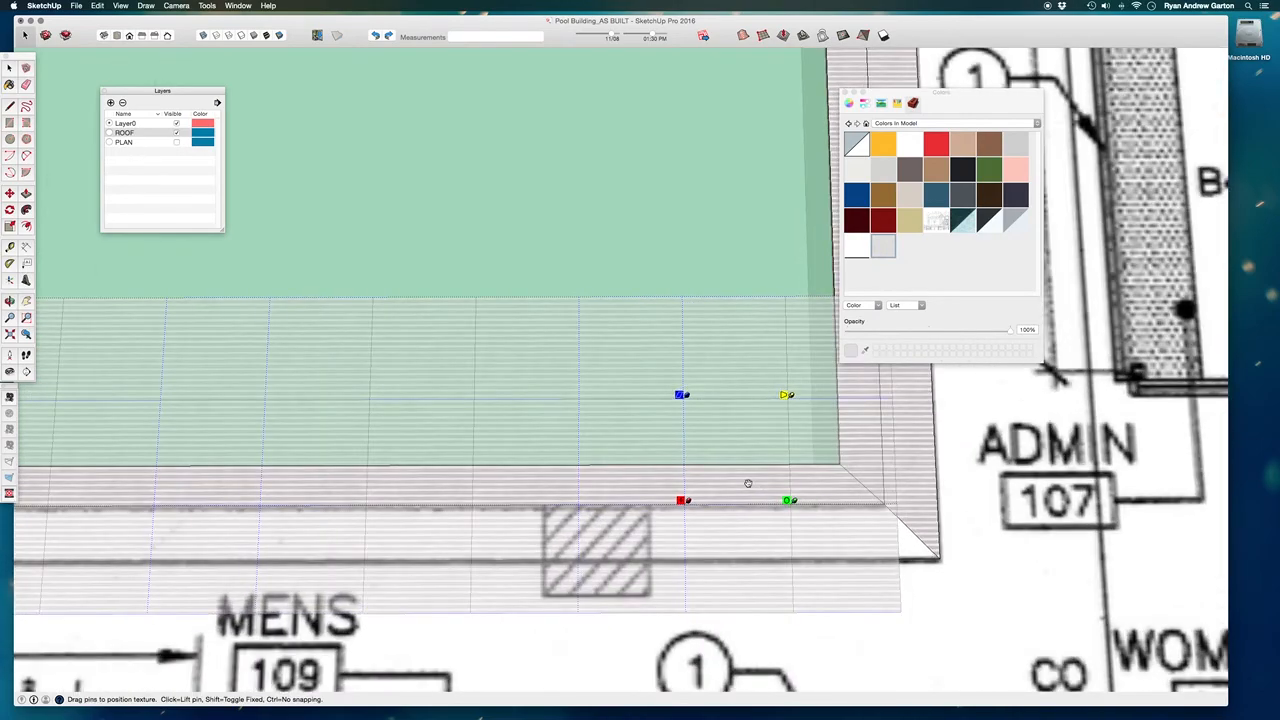
pyautogui.scroll(2, 750, 486)
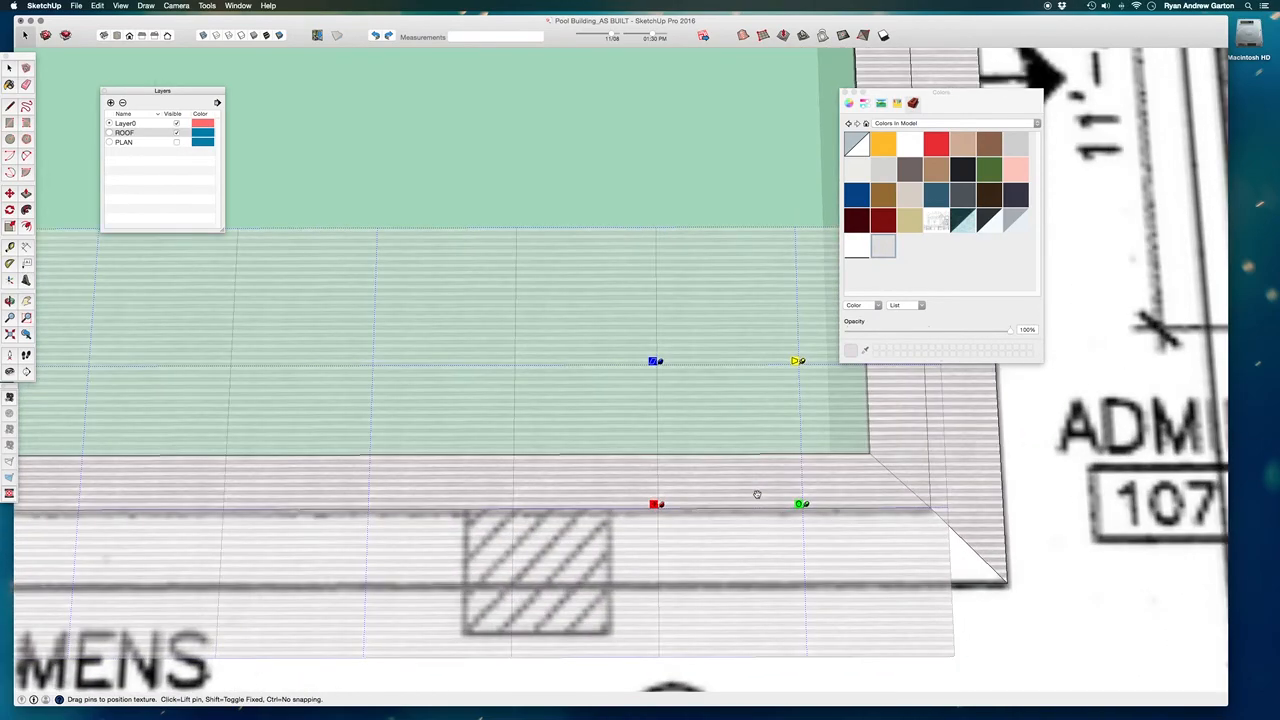
pyautogui.scroll(-2, 707, 477)
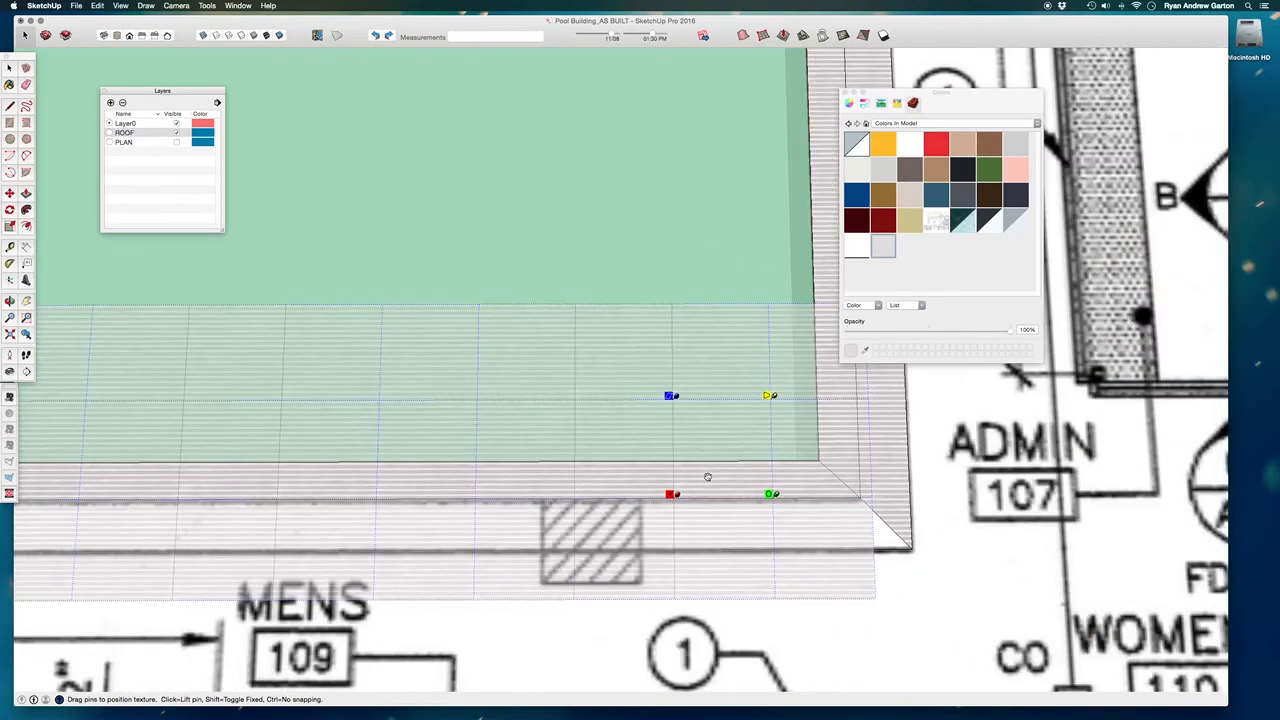
pyautogui.scroll(2, 740, 498)
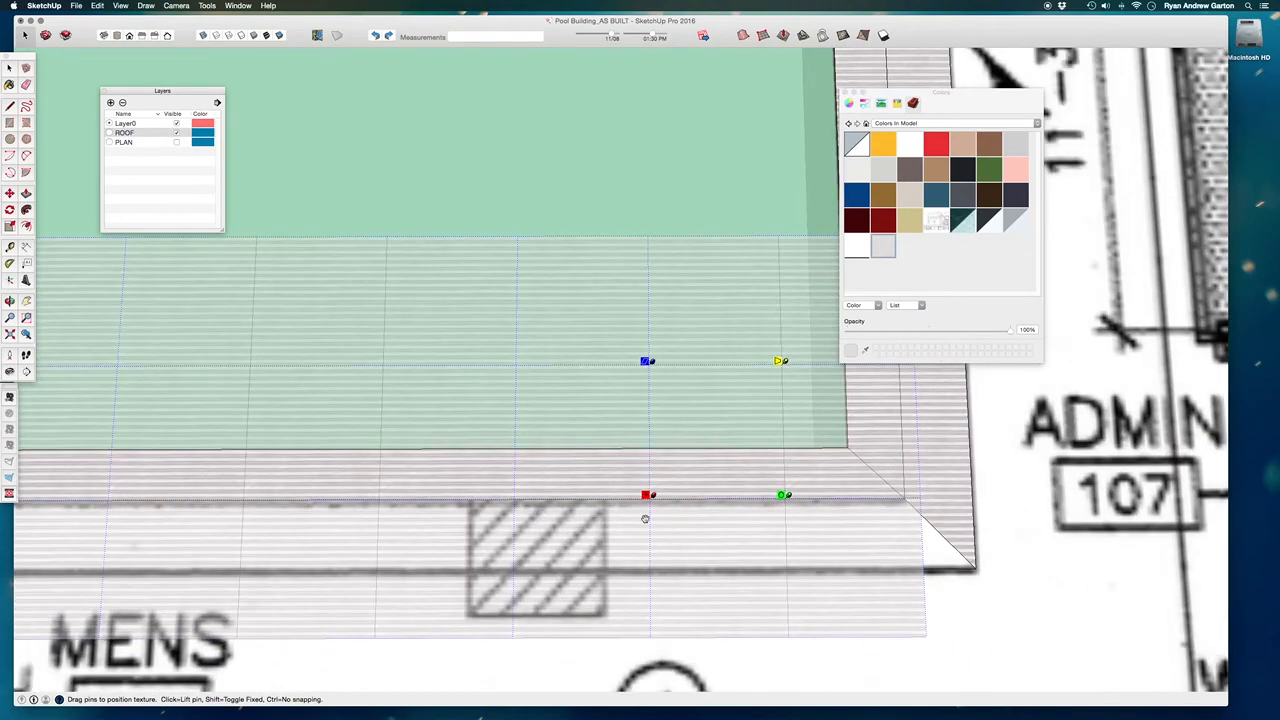
# Rotate the texture on the MENS-side inner edging band by 90 degrees and finish positioning it.
pyautogui.rightClick(740, 486)
pyautogui.moveTo(748, 506)
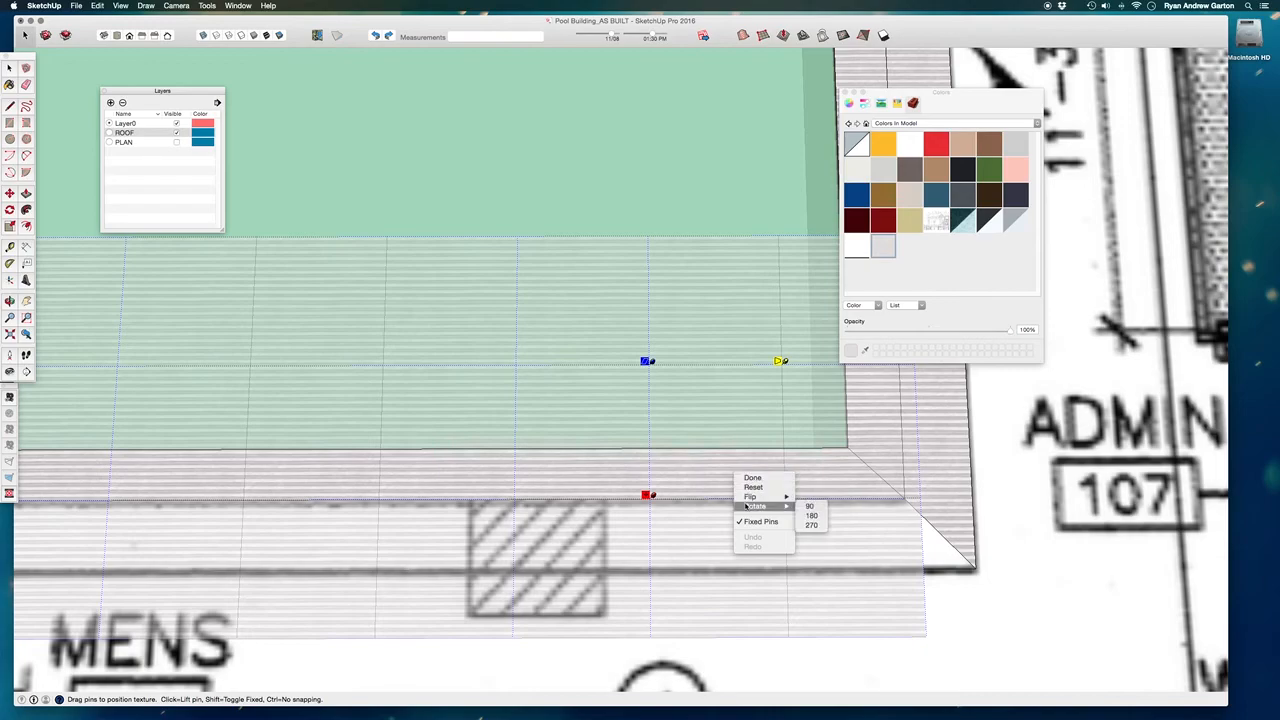
pyautogui.click(727, 477)
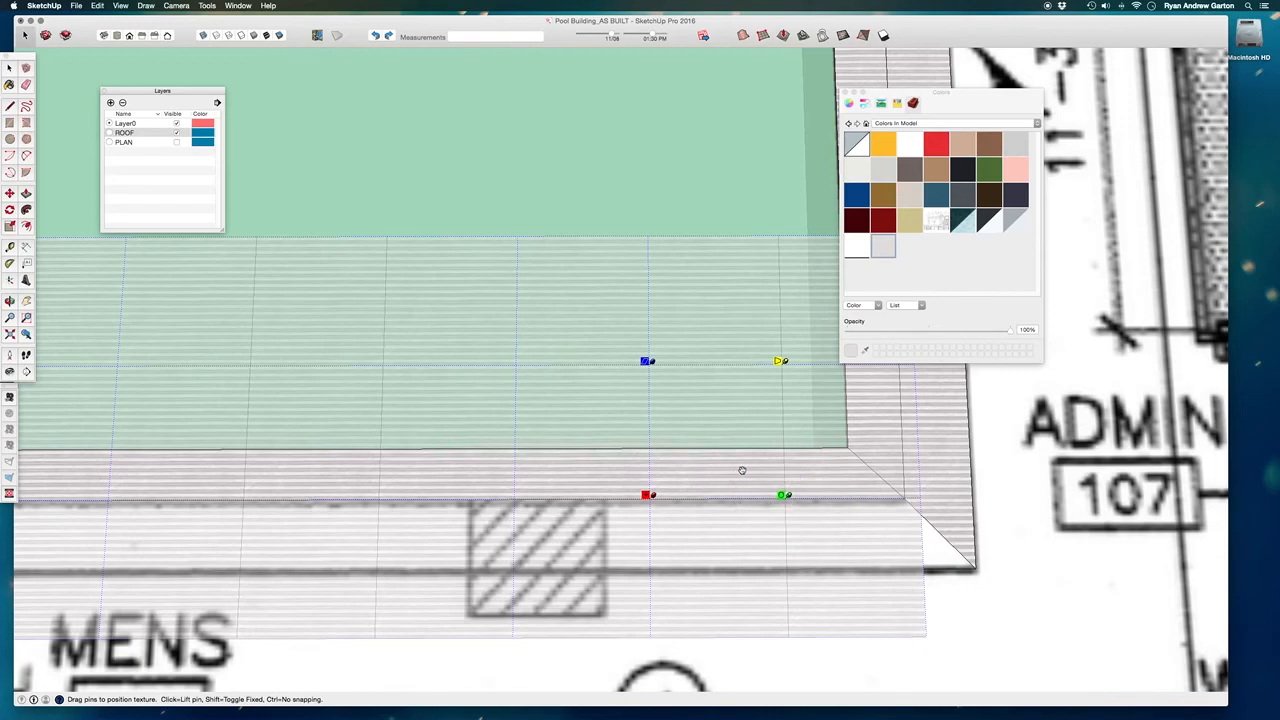
pyautogui.rightClick(711, 466)
pyautogui.moveTo(740, 503)
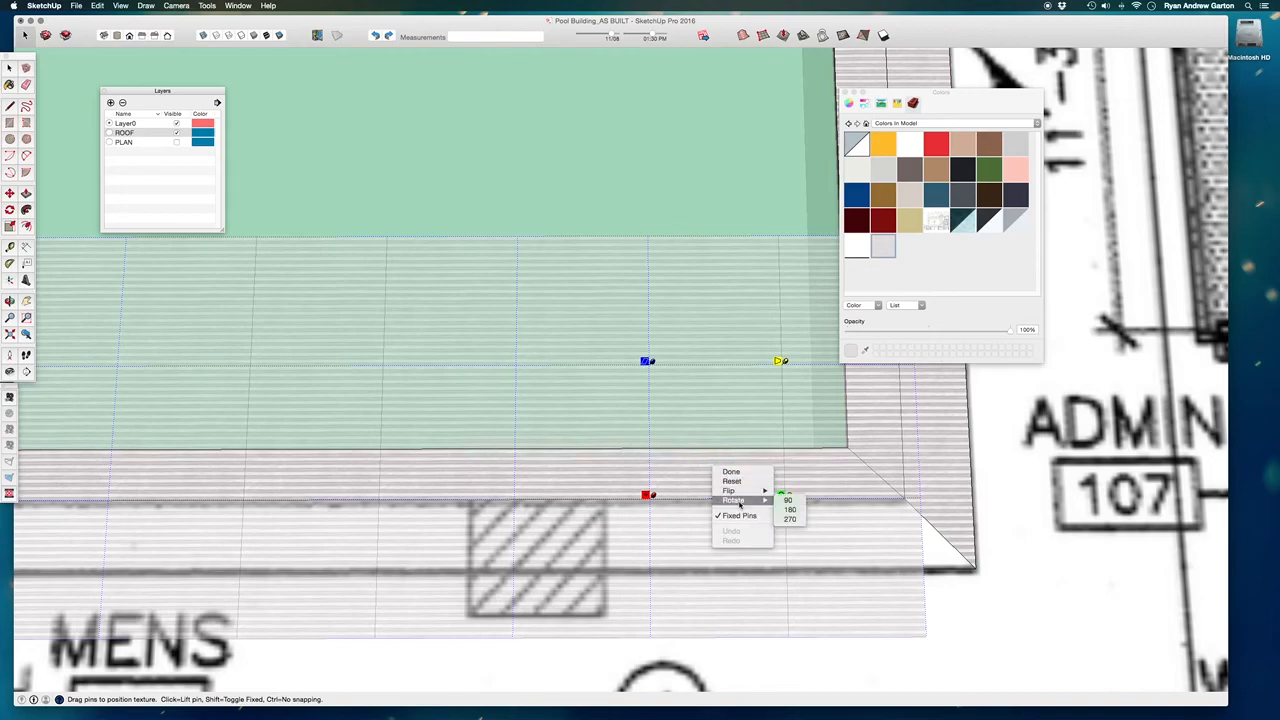
pyautogui.click(788, 500)
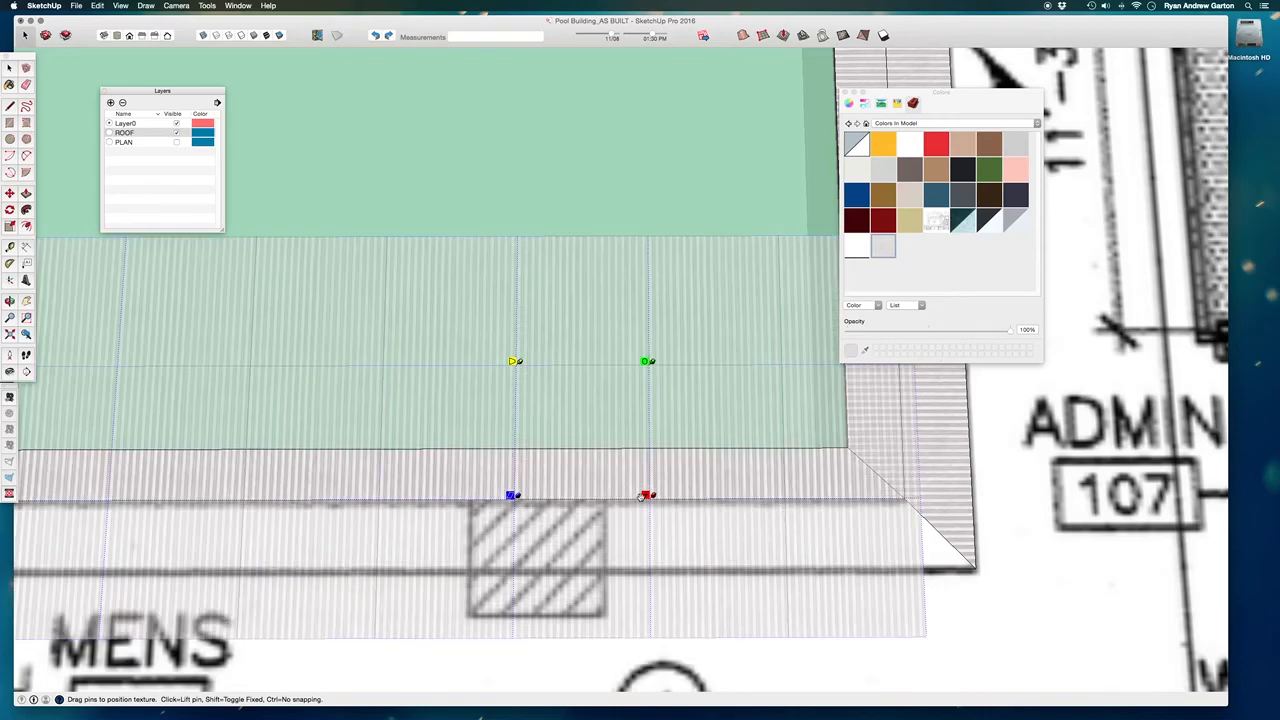
pyautogui.scroll(-5, 732, 436)
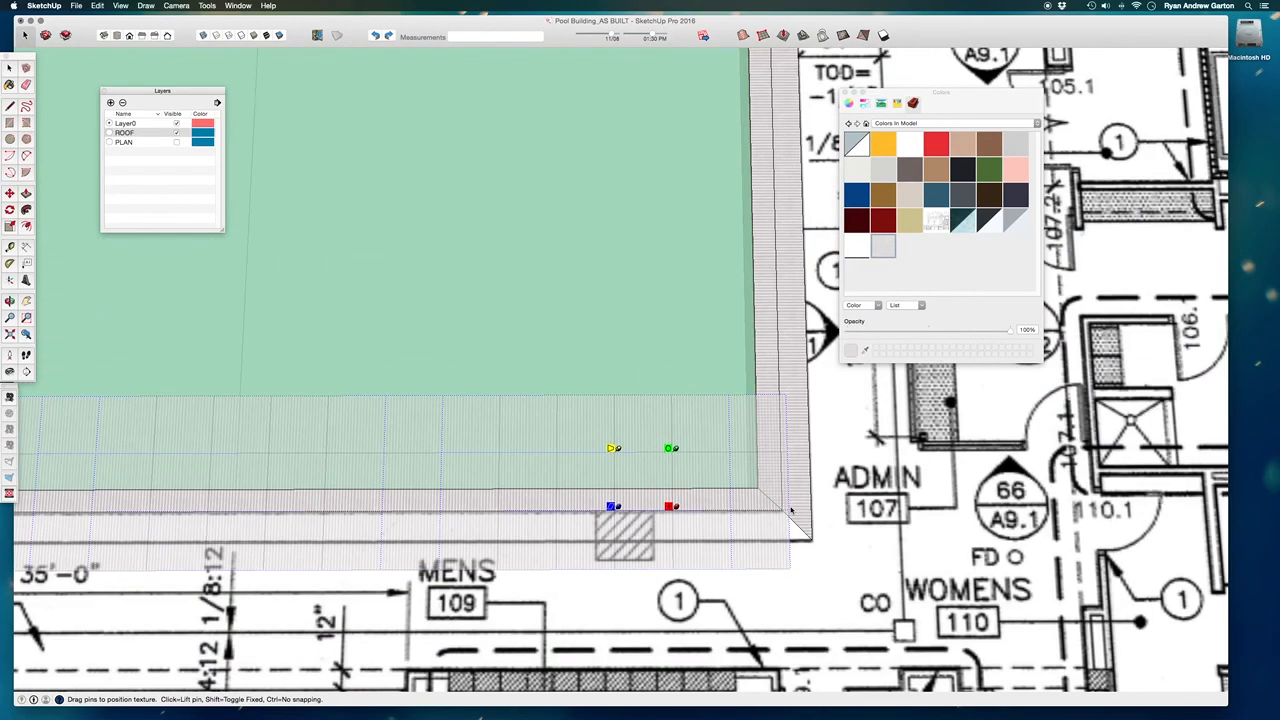
pyautogui.scroll(3, 717, 500)
pyautogui.rightClick(733, 505)
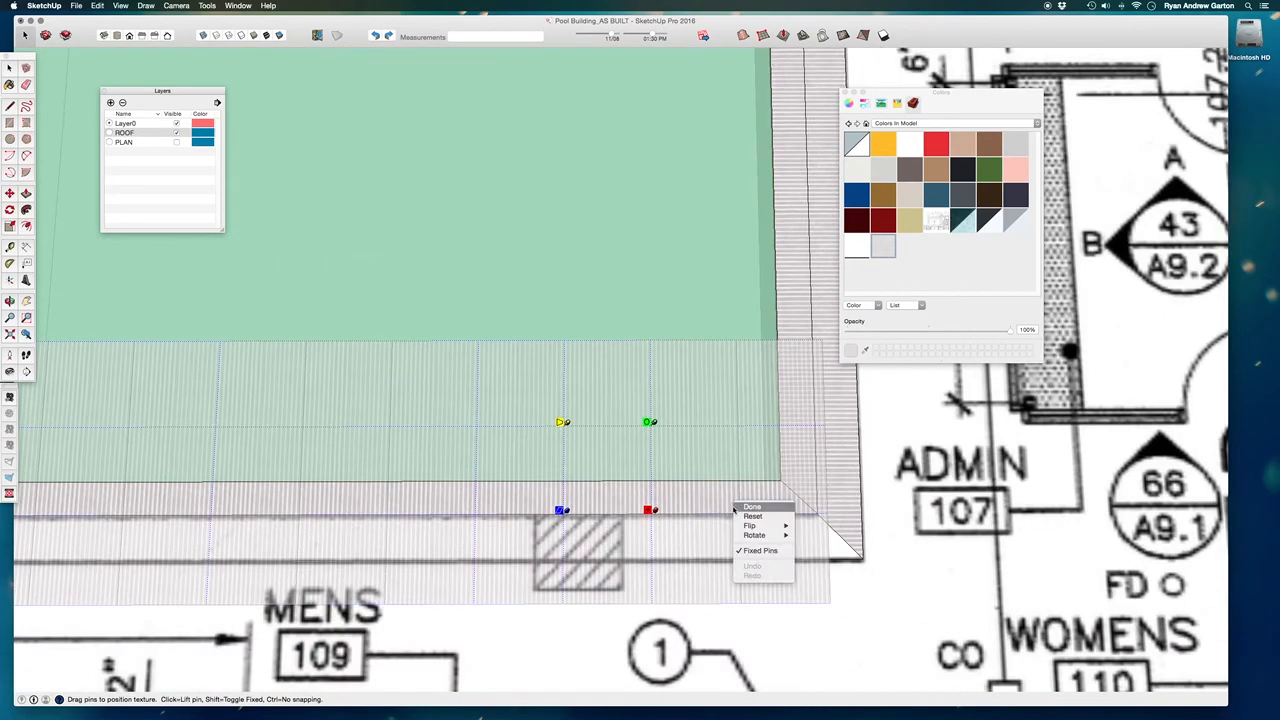
pyautogui.click(755, 509)
# Sample the rotated stripe texture from the MENS-side inner edging band and paint the adjacent outer band with it.
pyautogui.scroll(-3, 799, 491)
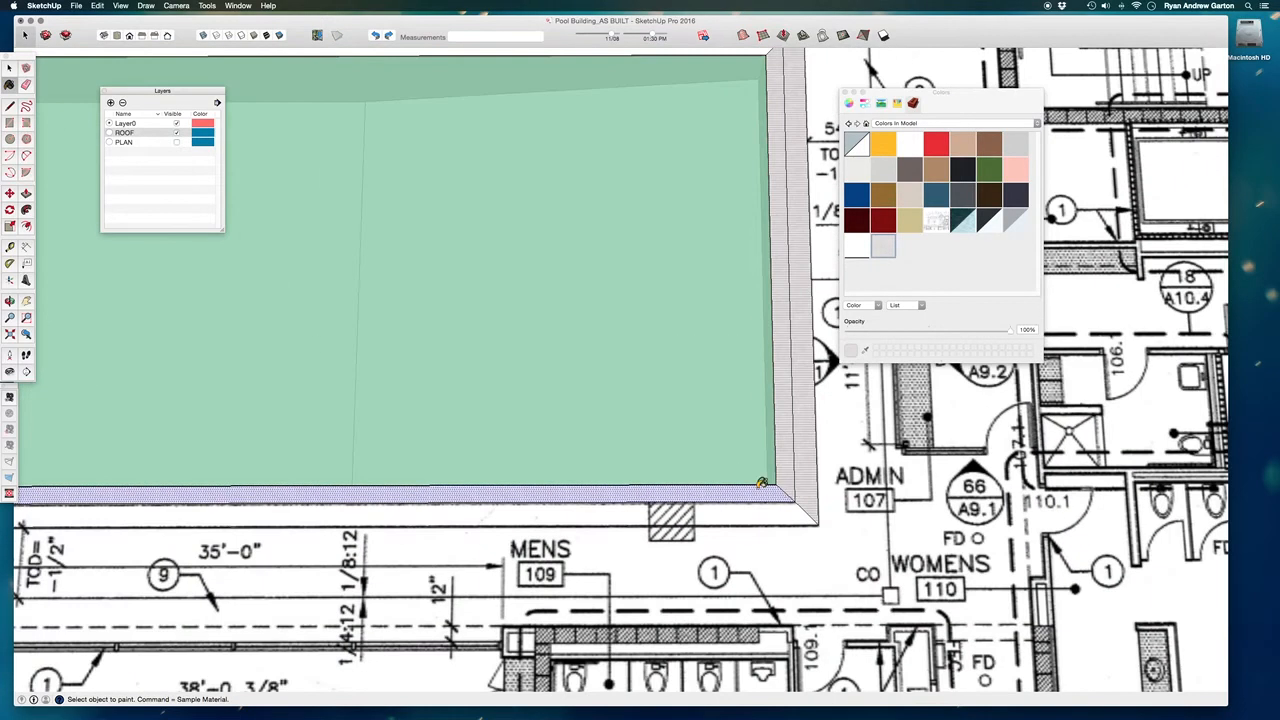
pyautogui.scroll(3, 808, 500)
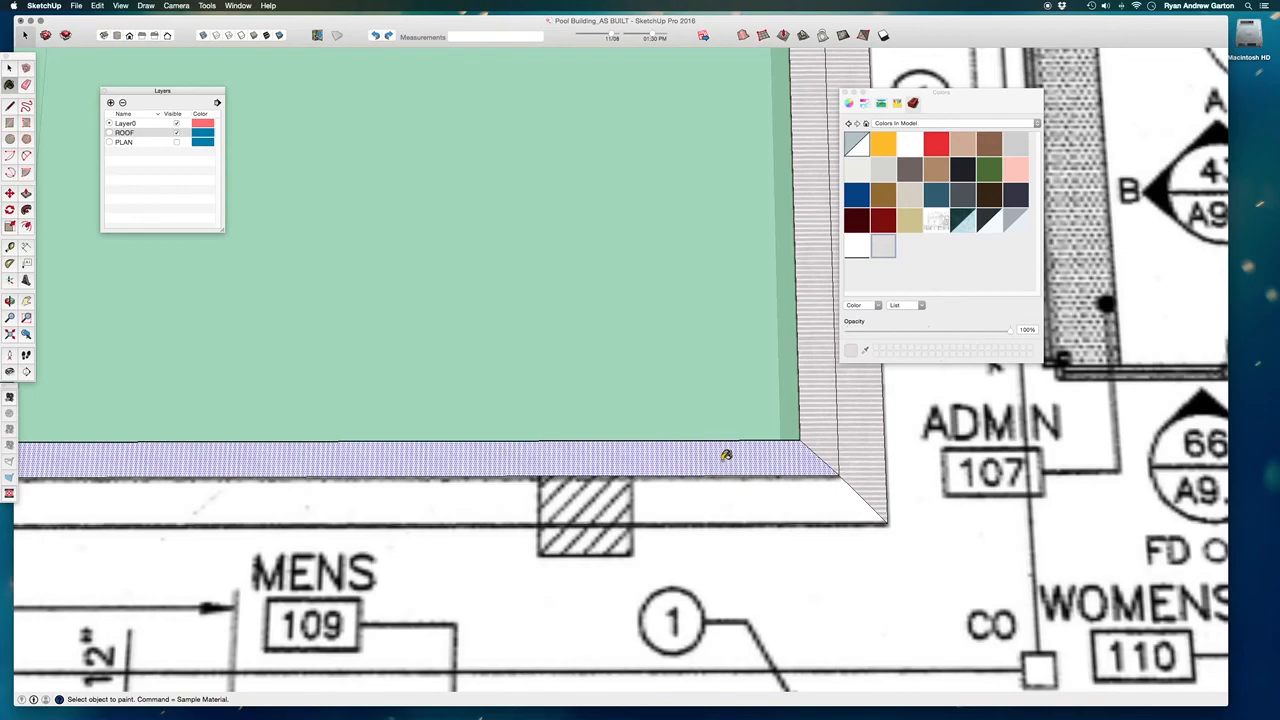
pyautogui.click(867, 351)
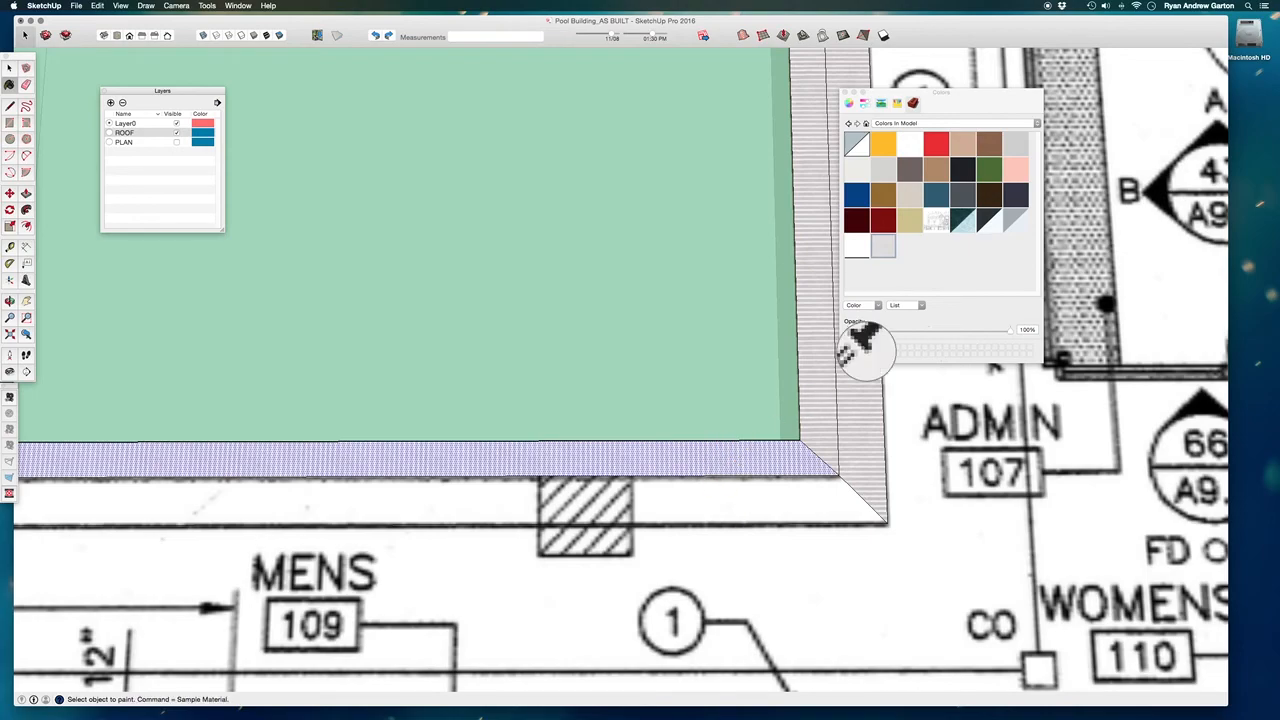
pyautogui.click(867, 349)
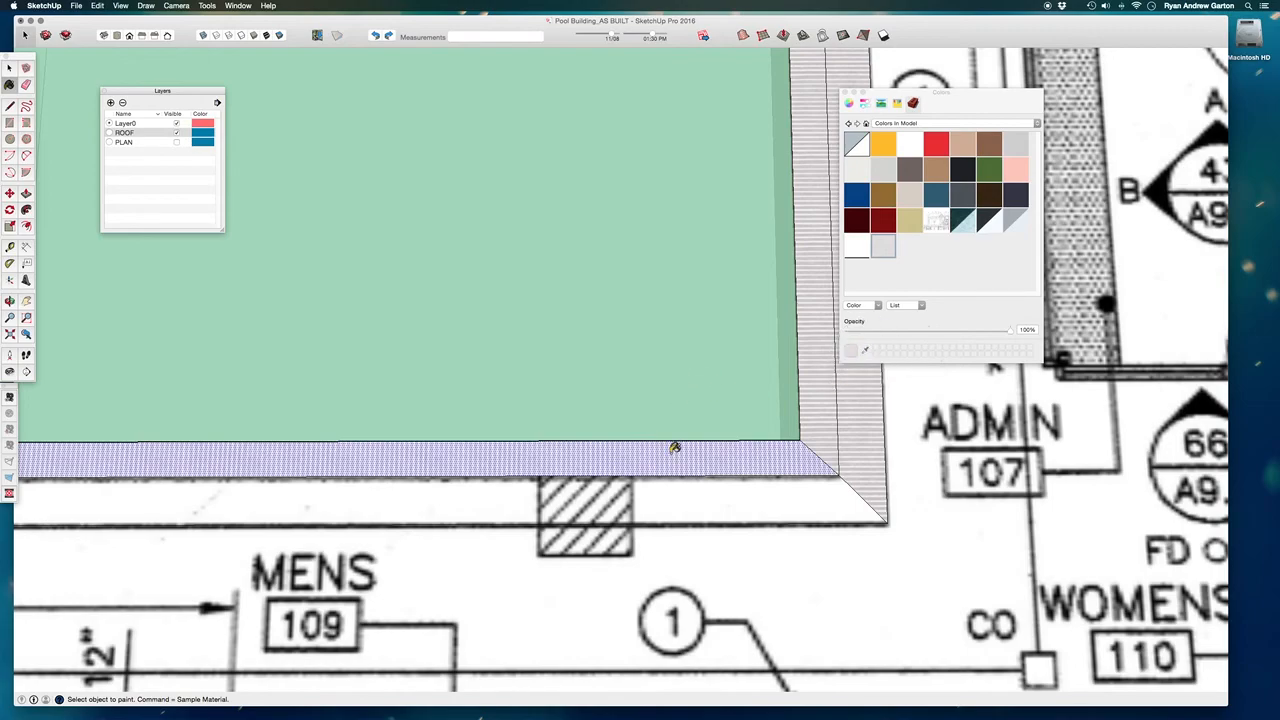
pyautogui.scroll(1, 675, 450)
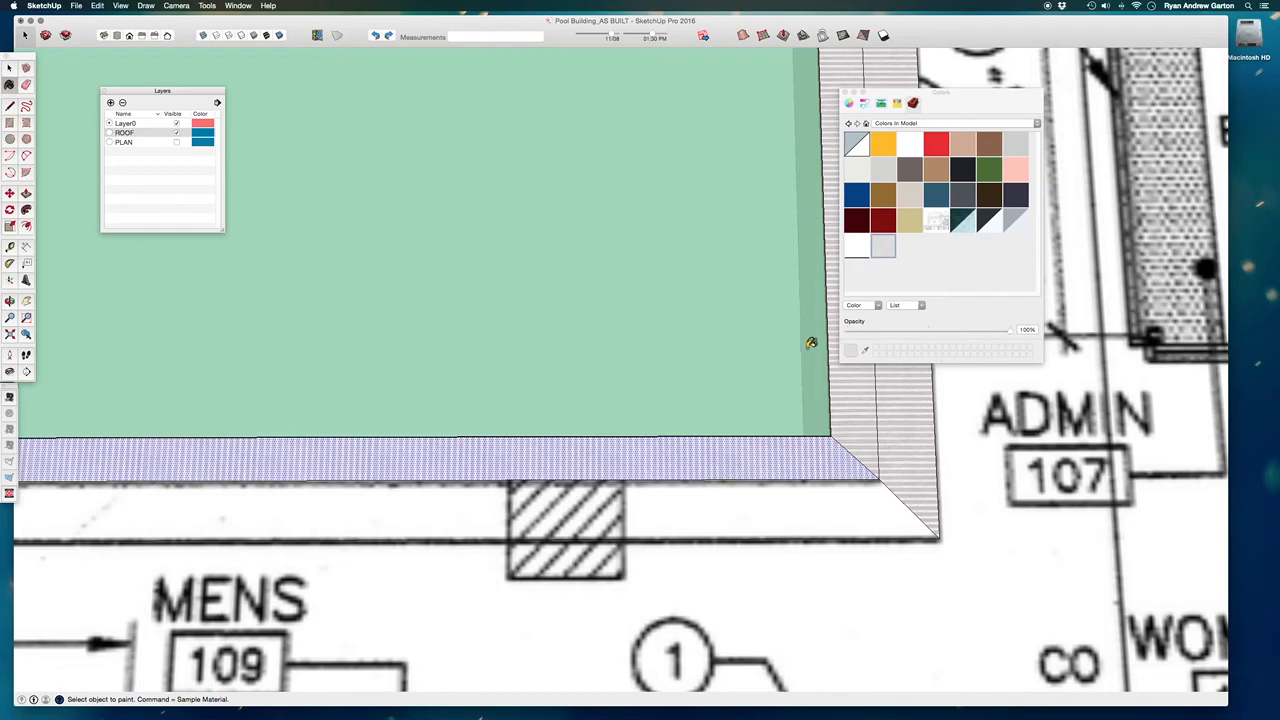
pyautogui.press('super')
pyautogui.keyDown('super'); pyautogui.click(748, 458); pyautogui.keyUp('super')
pyautogui.click(756, 493)
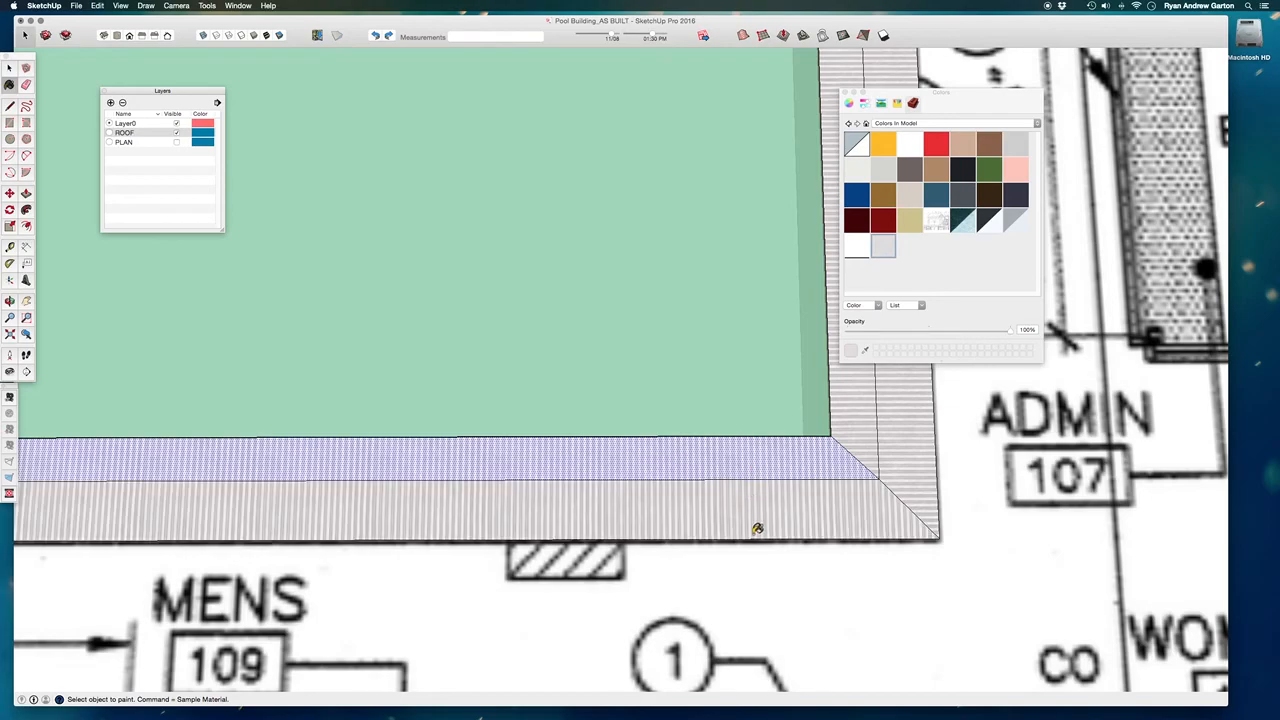
pyautogui.scroll(-3, 745, 482)
pyautogui.click(737, 481)
pyautogui.click(737, 504)
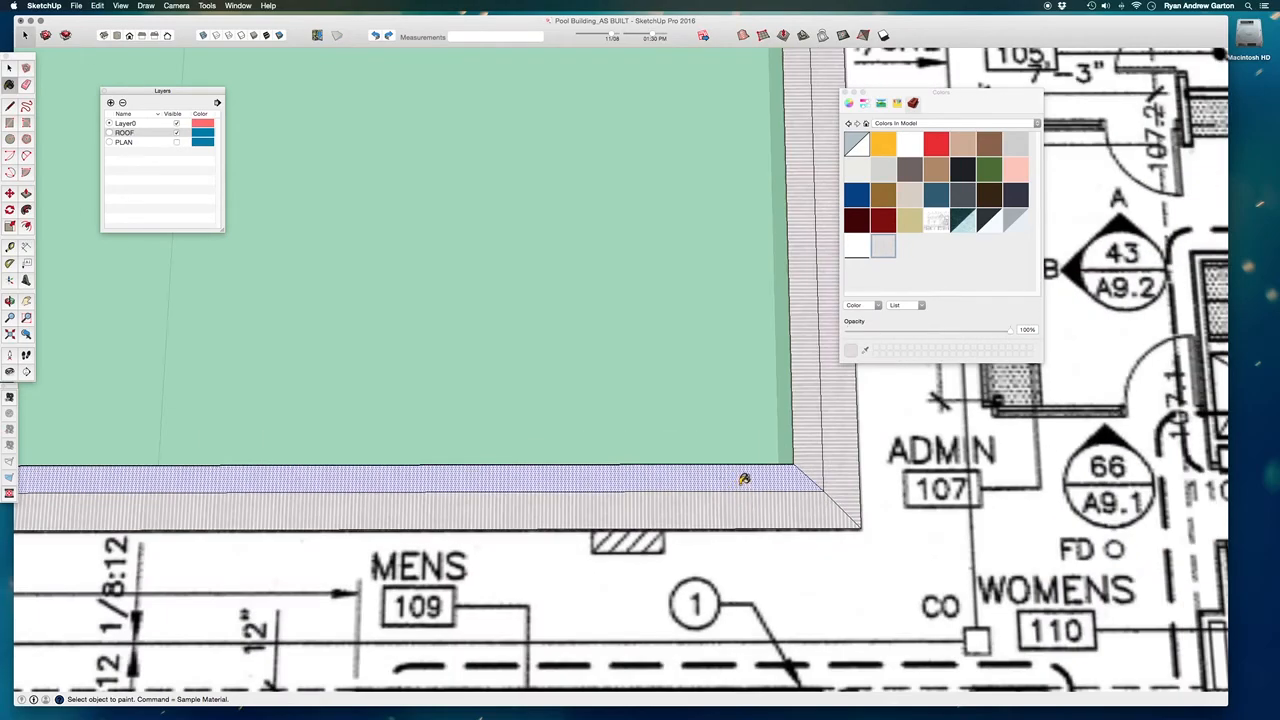
# Paint both edging bands along the pool's long side facing the SPA with the rotated stripe texture.
pyautogui.scroll(-5, 757, 510)
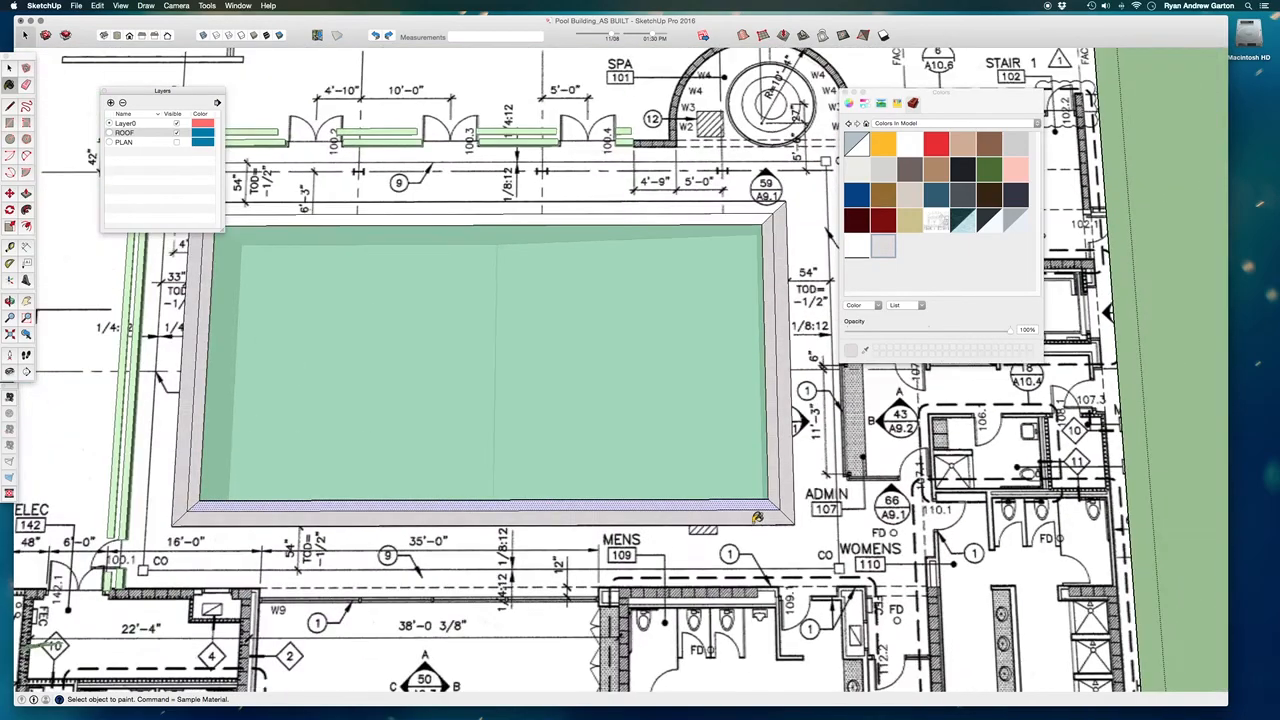
pyautogui.scroll(3, 730, 269)
pyautogui.scroll(-3, 700, 250)
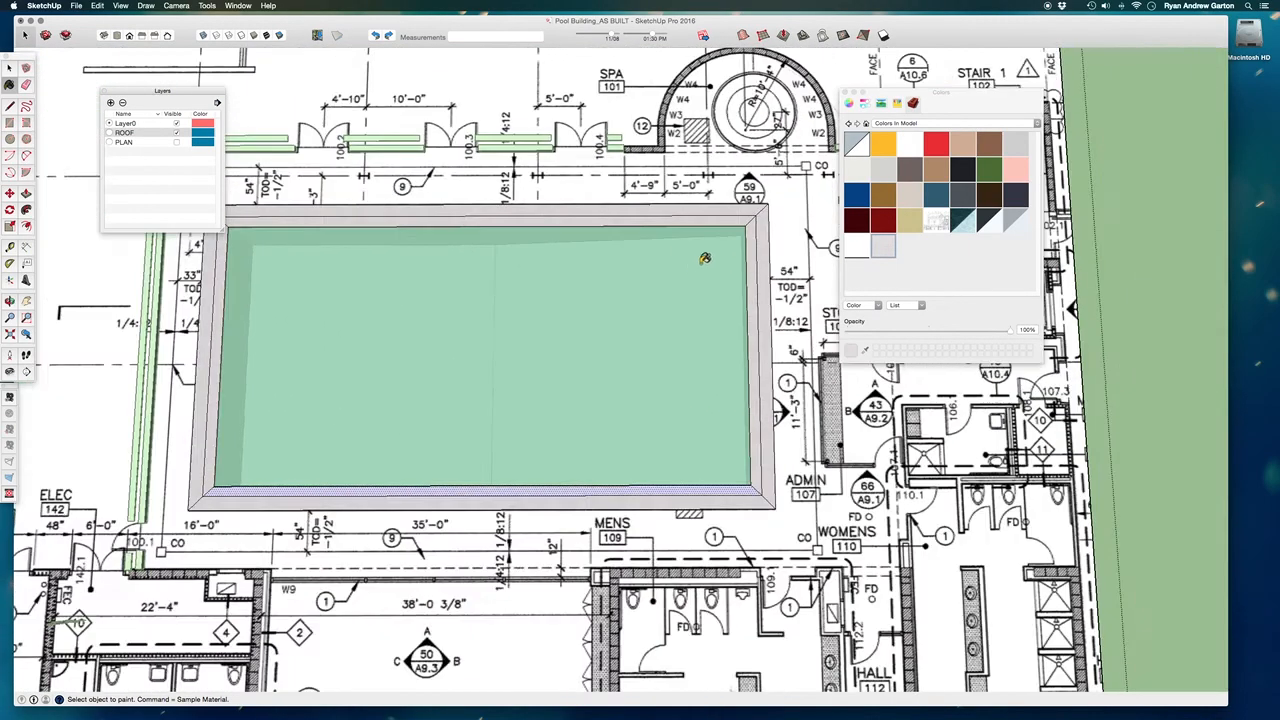
pyautogui.scroll(3, 645, 205)
pyautogui.scroll(2, 642, 203)
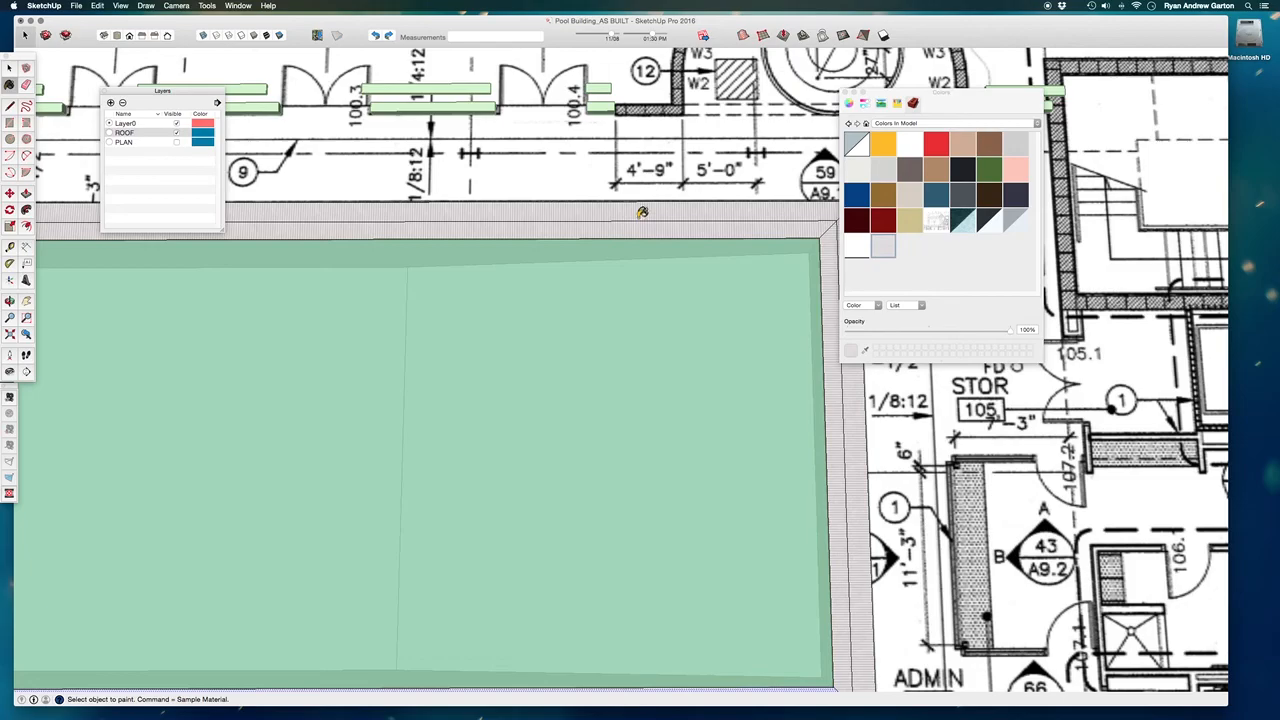
pyautogui.scroll(-1, 648, 228)
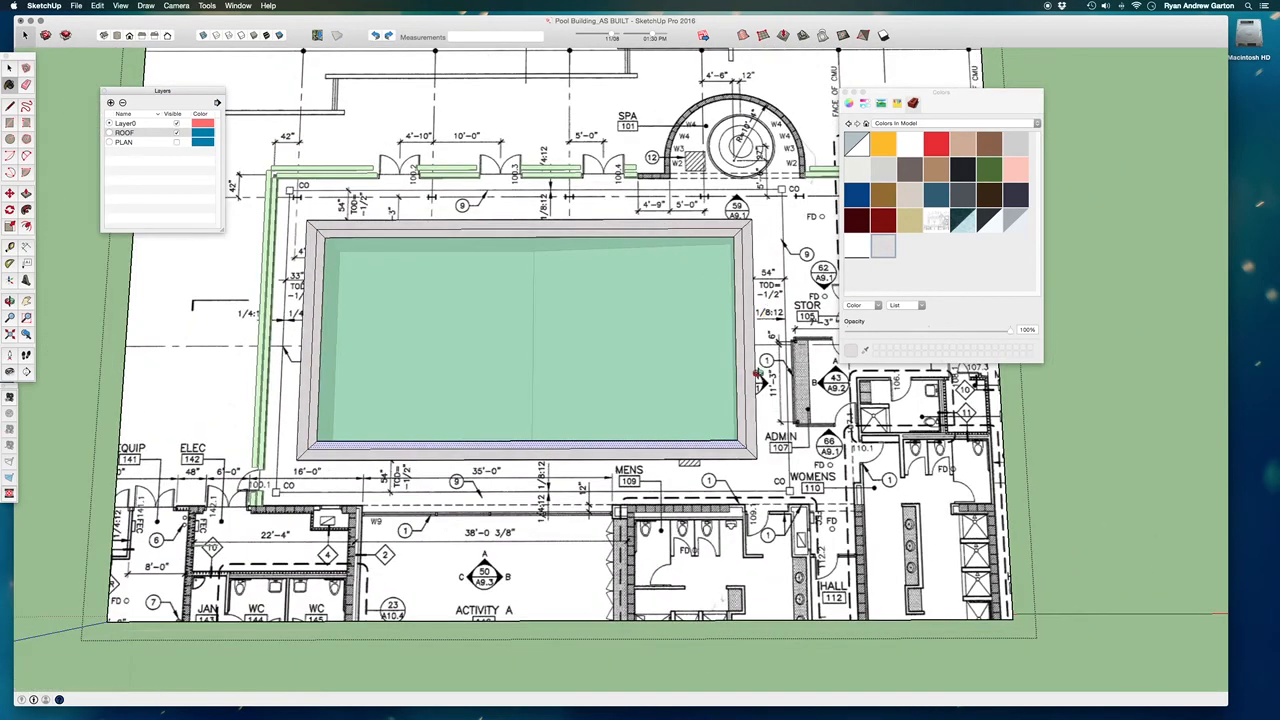
# Close the group being edited and unhide the last hidden geometry.
pyautogui.moveTo(757, 373); pyautogui.dragTo(701, 258, button='middle')
pyautogui.click(10, 70)
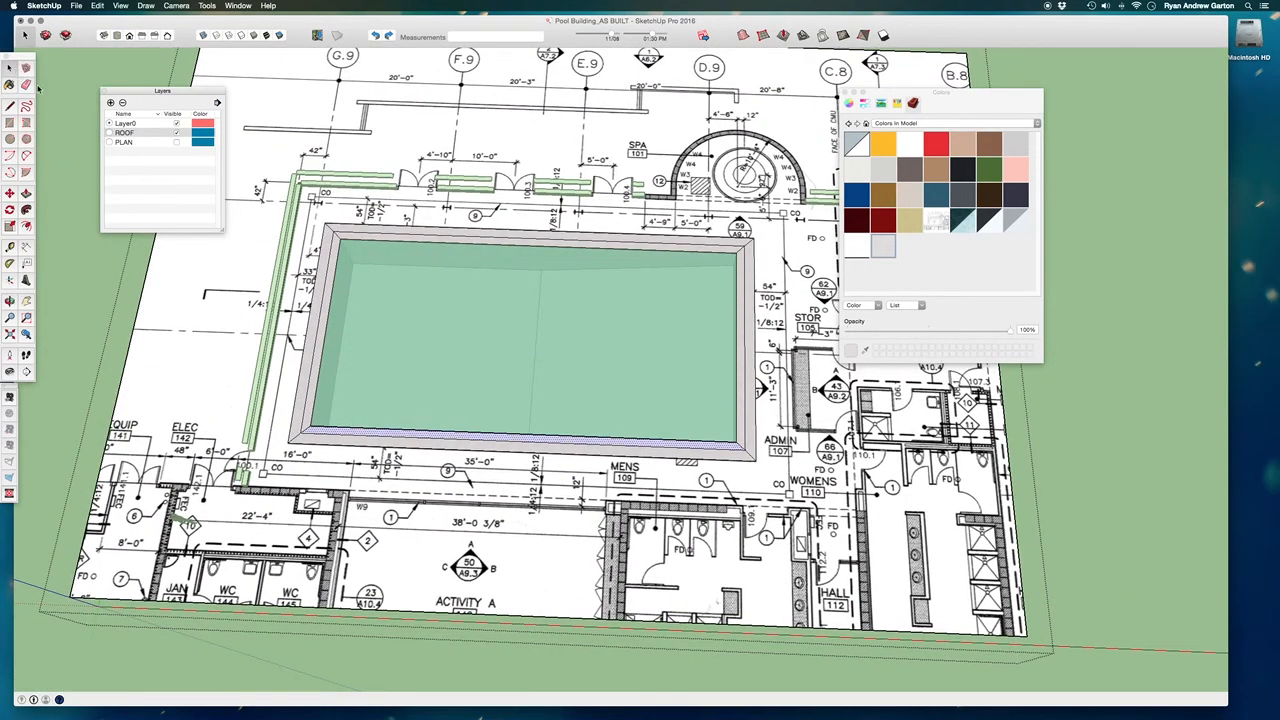
pyautogui.scroll(-5, 422, 400)
pyautogui.moveTo(743, 555); pyautogui.dragTo(600, 475, button='middle')
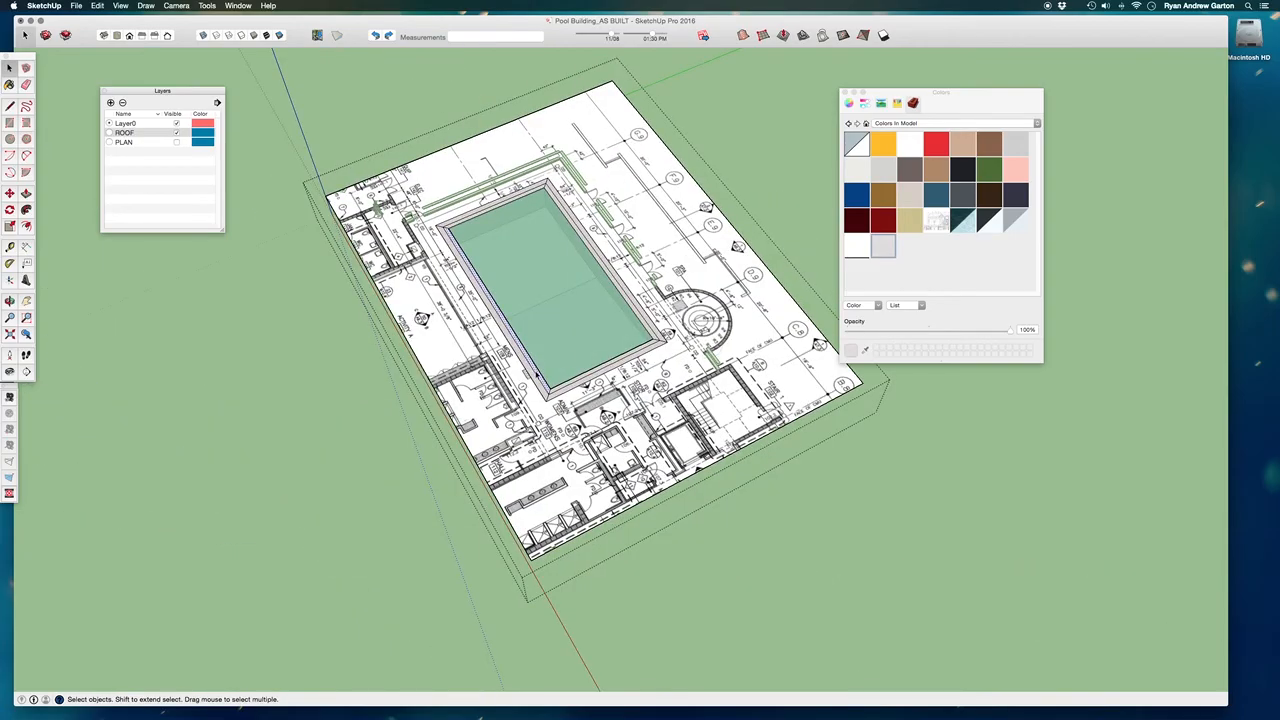
pyautogui.scroll(8, 602, 420)
pyautogui.scroll(-5, 601, 460)
pyautogui.scroll(-2, 601, 460)
pyautogui.click(771, 197)
pyautogui.moveTo(790, 325); pyautogui.dragTo(548, 300, button='middle')
pyautogui.scroll(3, 706, 266)
pyautogui.press('shift+super+e')
# Examine the building's glazed facade, roof beams and the interior walls around the pool.
pyautogui.scroll(-3, 548, 300)
pyautogui.moveTo(727, 391); pyautogui.dragTo(721, 236, button='middle')
pyautogui.scroll(5, 727, 291)
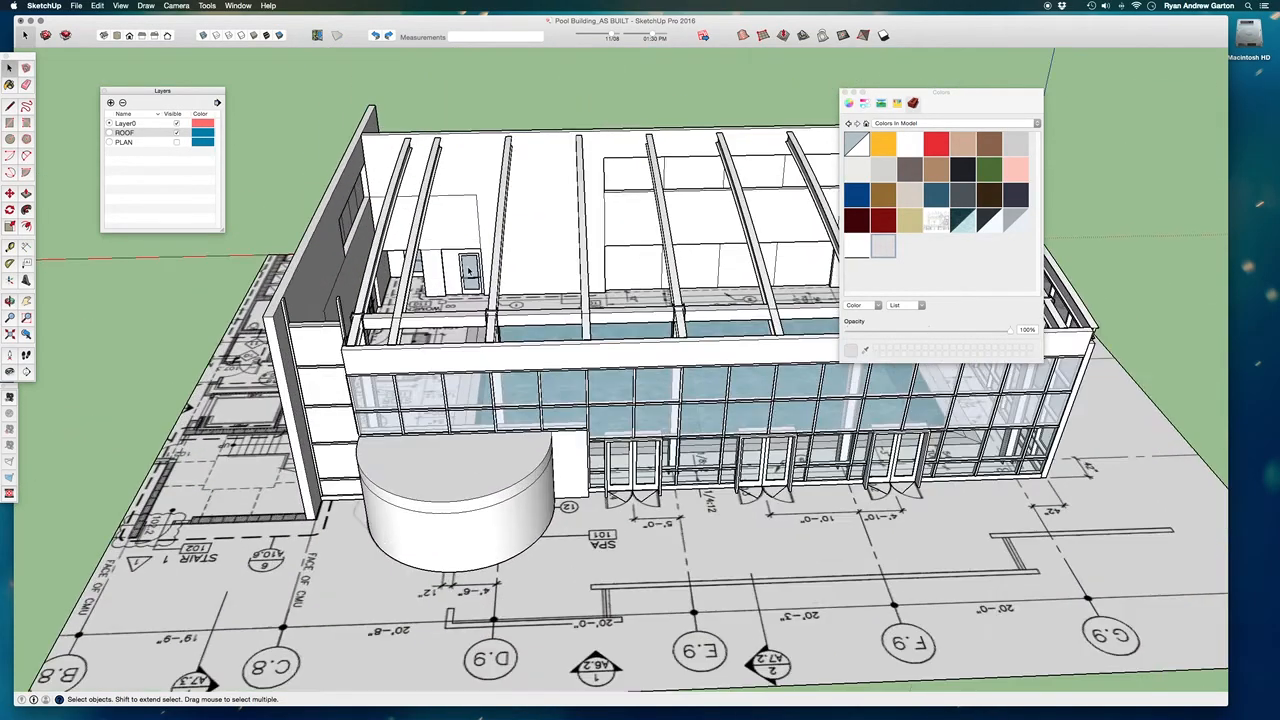
pyautogui.moveTo(577, 233); pyautogui.dragTo(480, 225, button='middle')
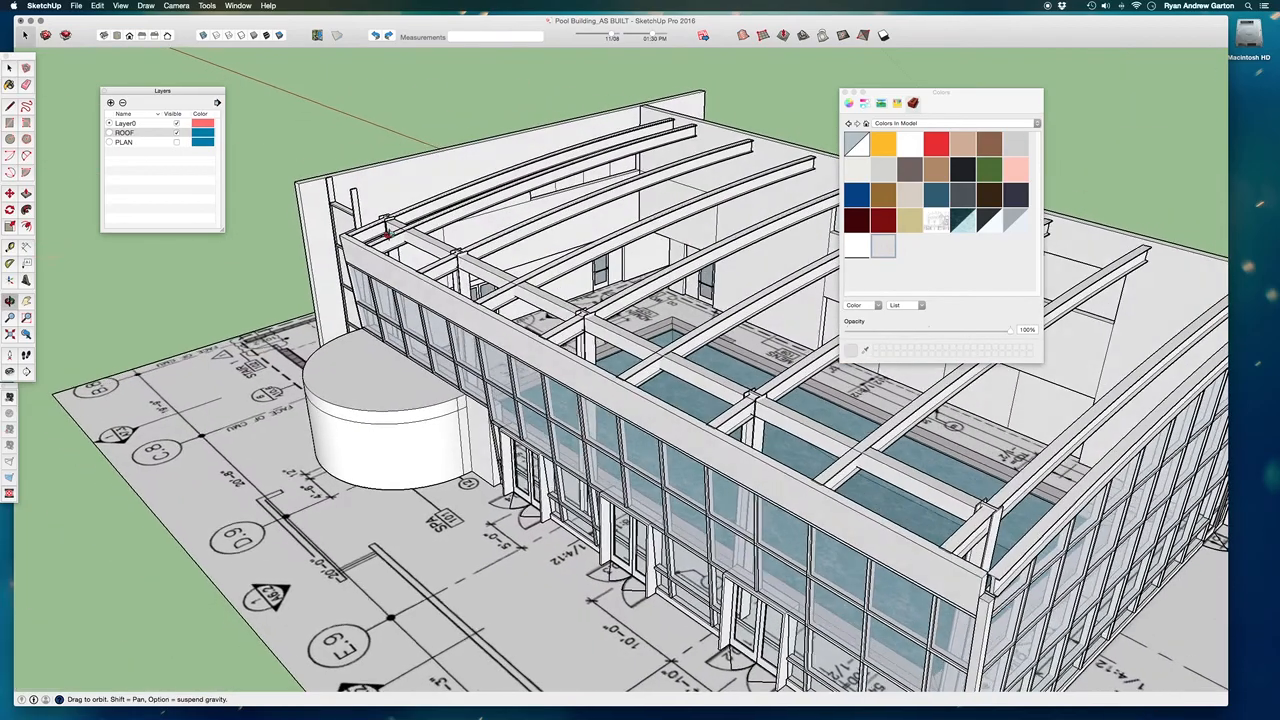
pyautogui.scroll(10, 616, 218)
pyautogui.moveTo(618, 219); pyautogui.dragTo(561, 146, button='middle')
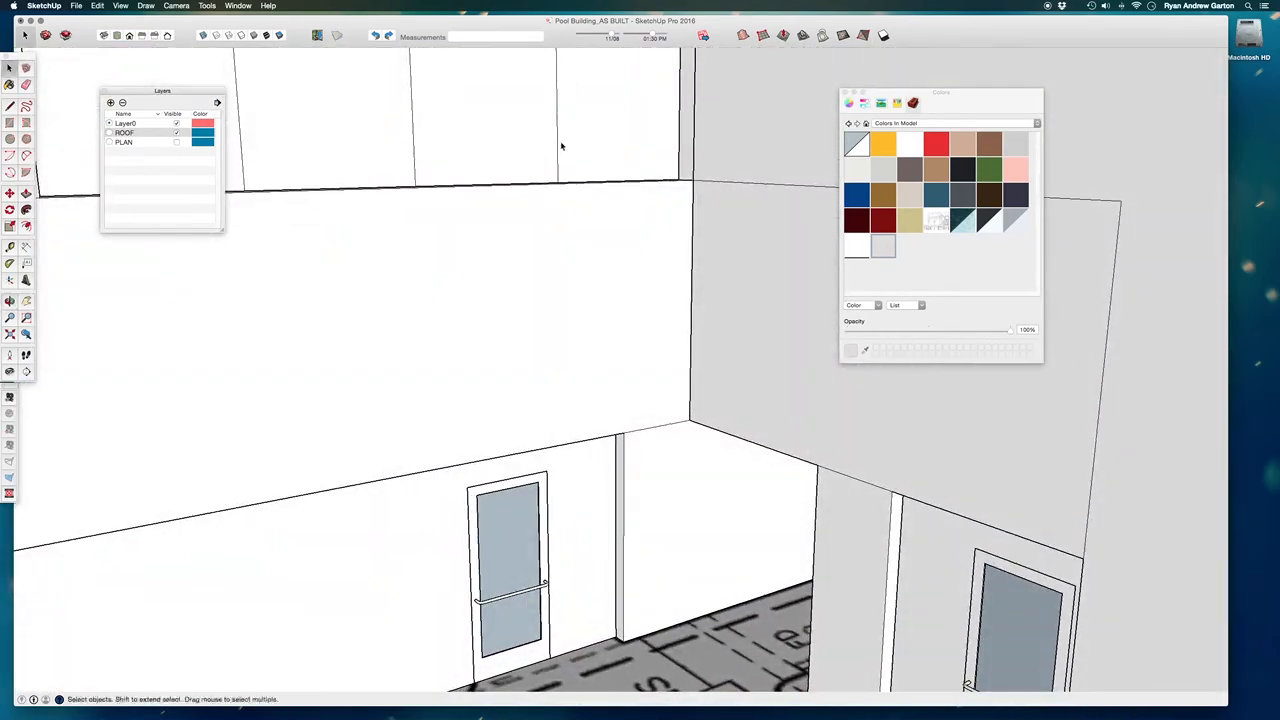
# Choose the pale cyan swatch from the Colors library and paint the upper strip of window panes with it.
pyautogui.click(937, 124)
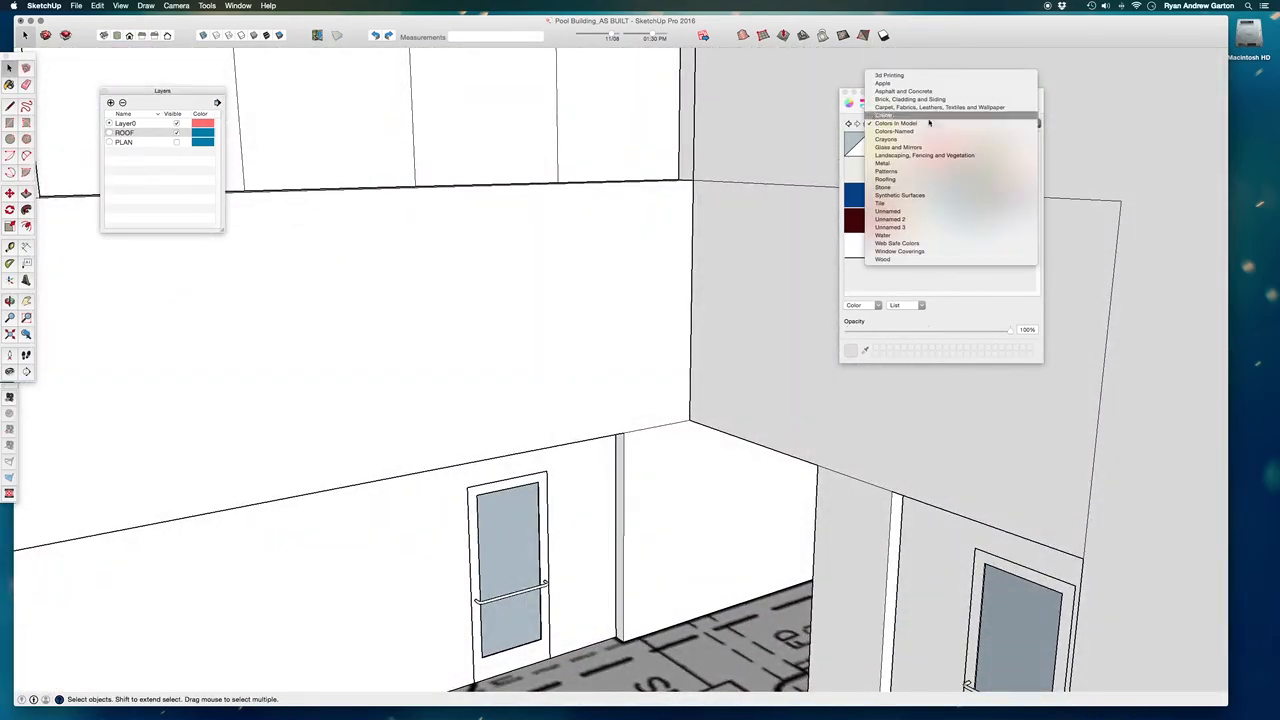
pyautogui.click(937, 116)
pyautogui.scroll(-10, 953, 248)
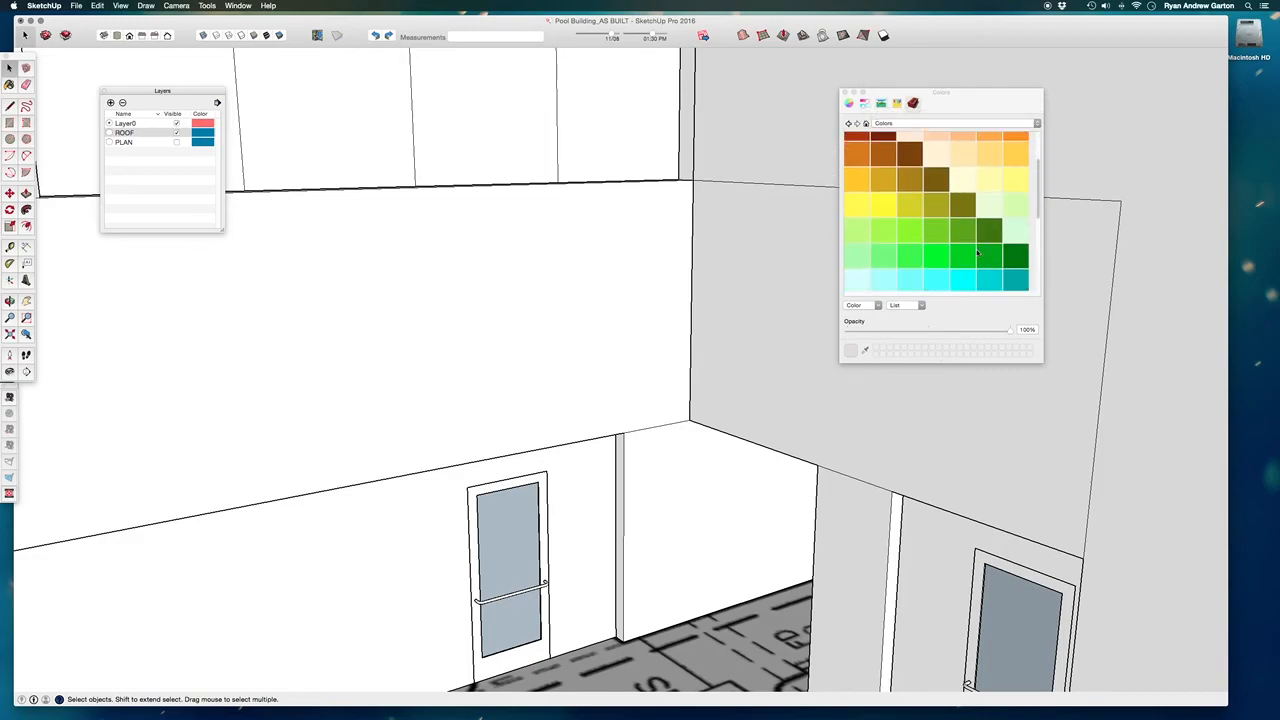
pyautogui.scroll(-4, 982, 234)
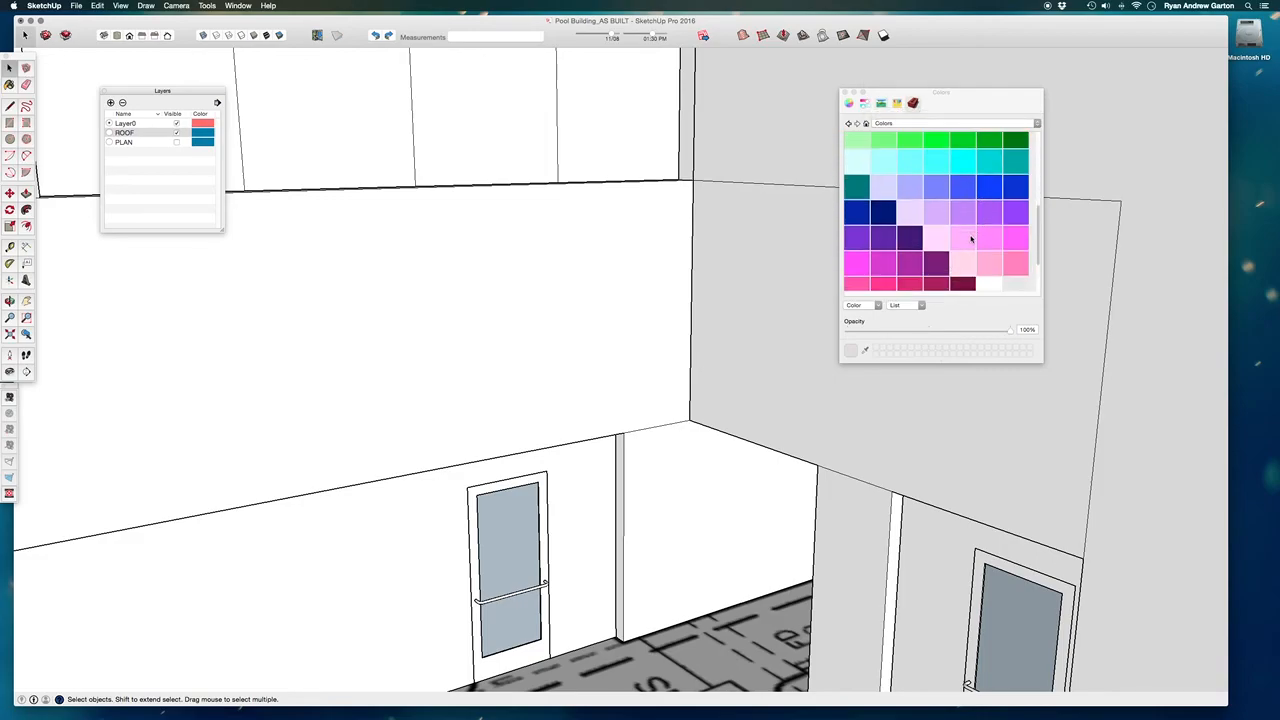
pyautogui.scroll(6, 980, 250)
pyautogui.scroll(1, 982, 248)
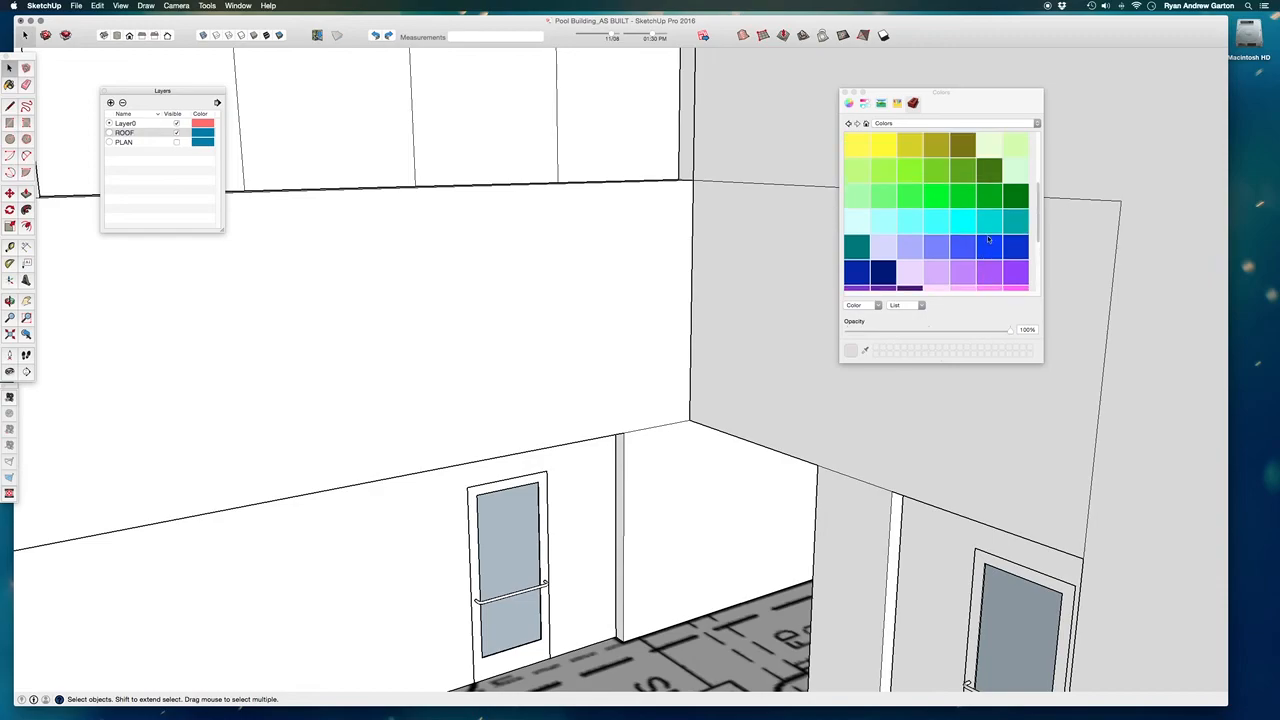
pyautogui.click(863, 225)
pyautogui.scroll(-5, 763, 266)
pyautogui.click(617, 151)
pyautogui.moveTo(665, 208)
pyautogui.mouseDown(button='middle')
pyautogui.moveTo(449, 169)
pyautogui.moveTo(514, 169)
pyautogui.mouseUp(button='middle')
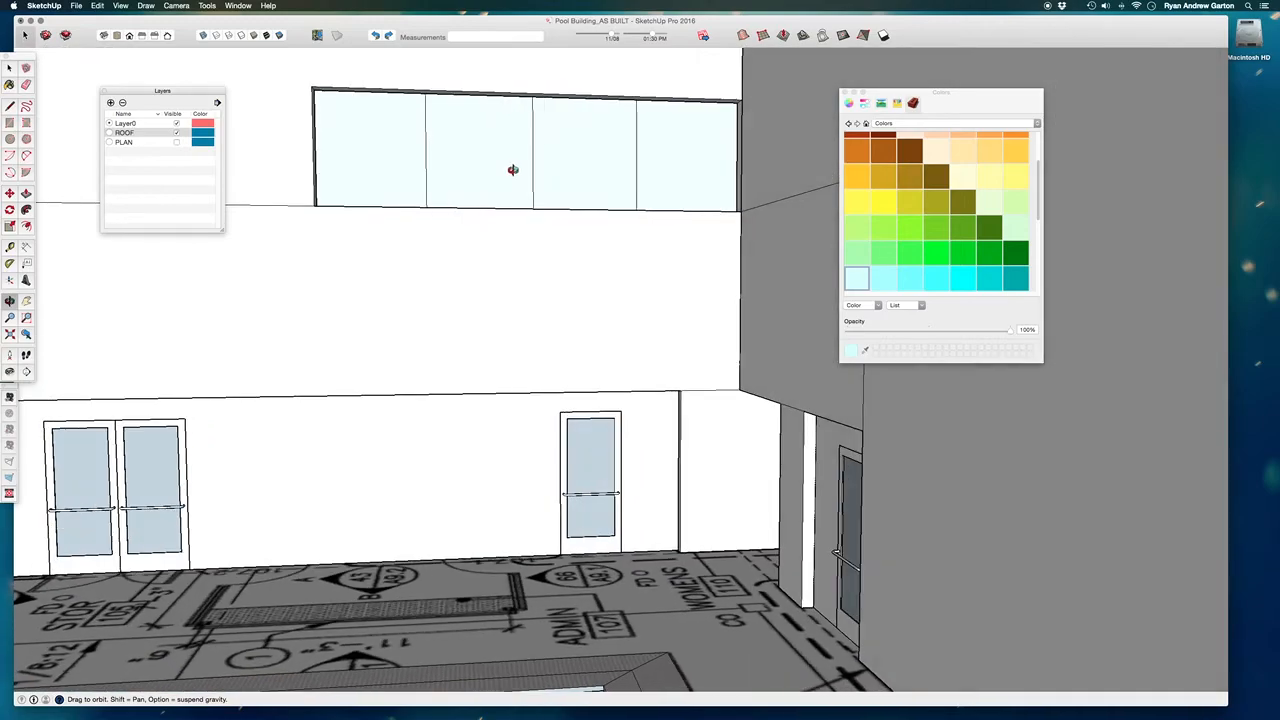
# Edit the model's pale cyan material Color H01 to a muted grey-green with hue 161°, saturation 8% and brightness 82%.
pyautogui.click(867, 123)
pyautogui.click(909, 248)
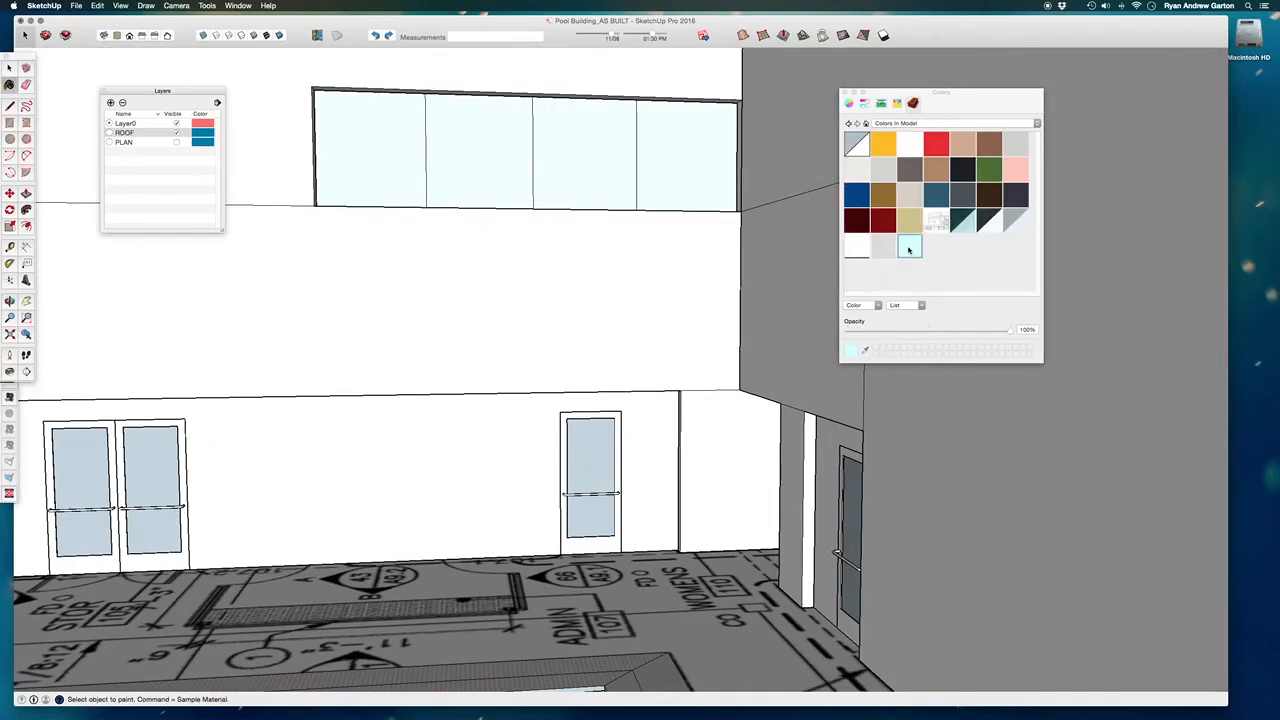
pyautogui.rightClick(911, 255)
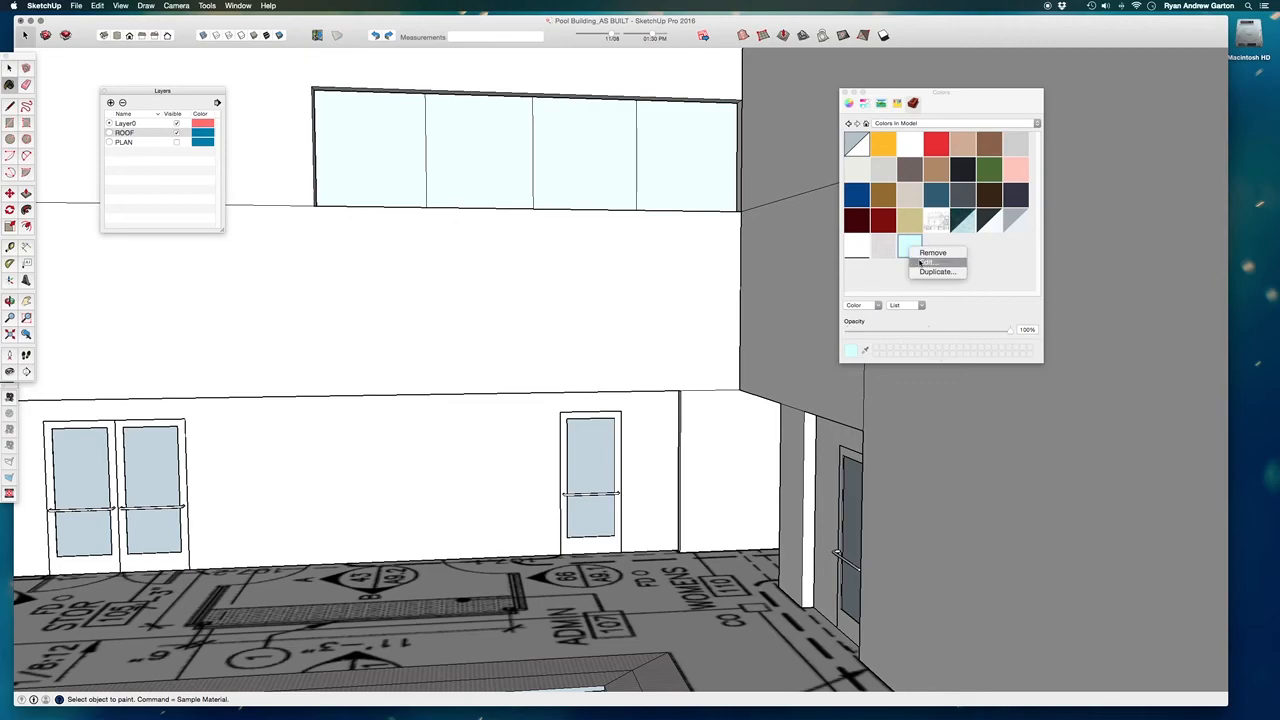
pyautogui.click(919, 265)
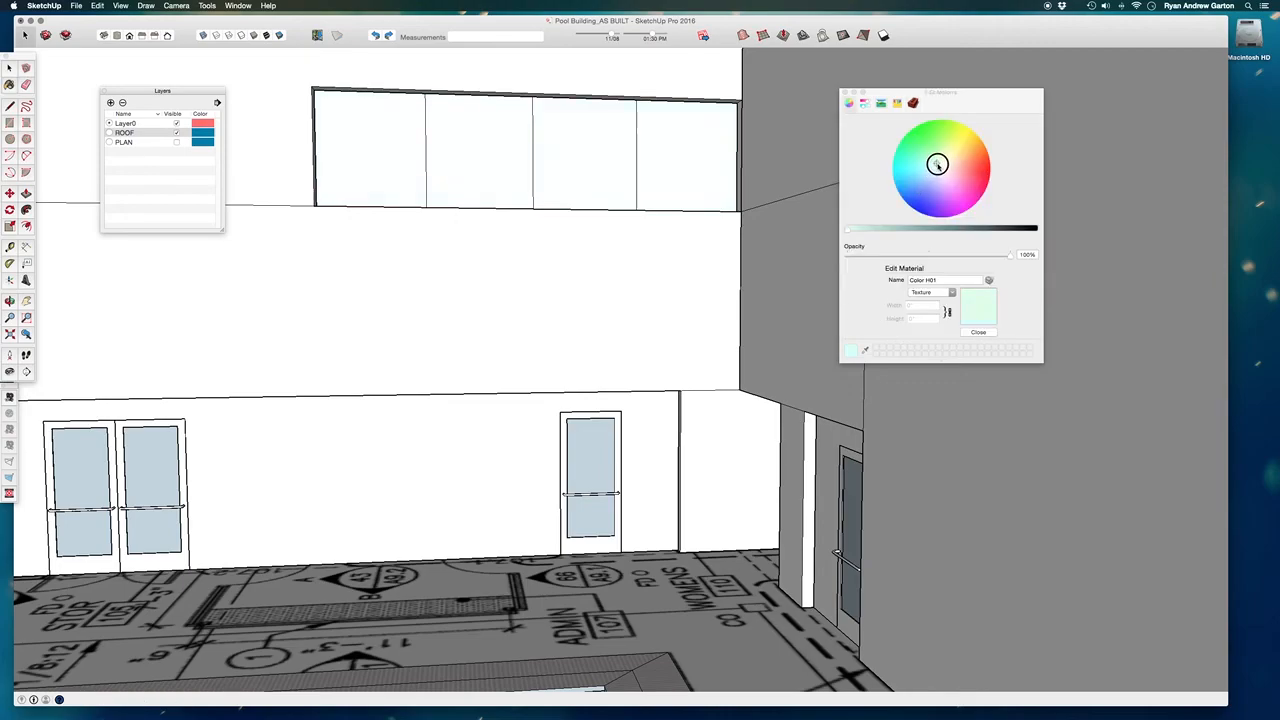
pyautogui.click(883, 227)
pyautogui.moveTo(883, 227); pyautogui.dragTo(867, 227)
pyautogui.moveTo(930, 174); pyautogui.dragTo(934, 168)
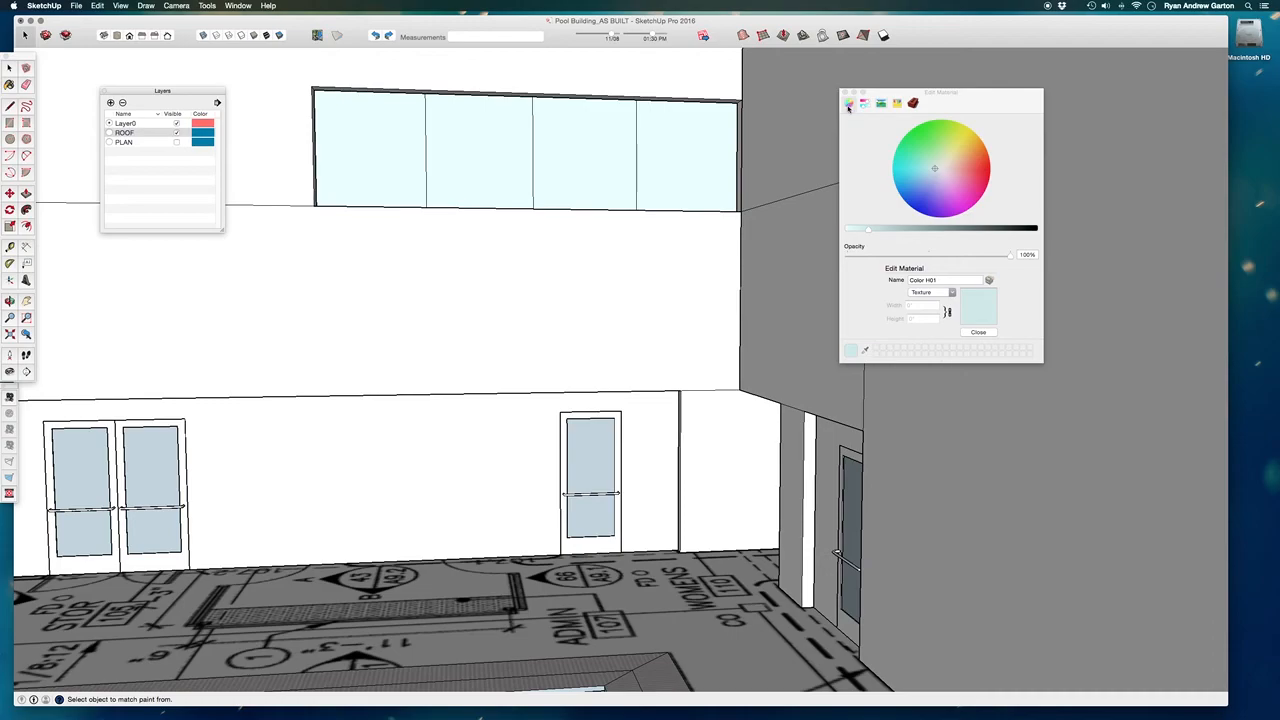
pyautogui.moveTo(866, 230); pyautogui.dragTo(872, 228)
pyautogui.click(865, 103)
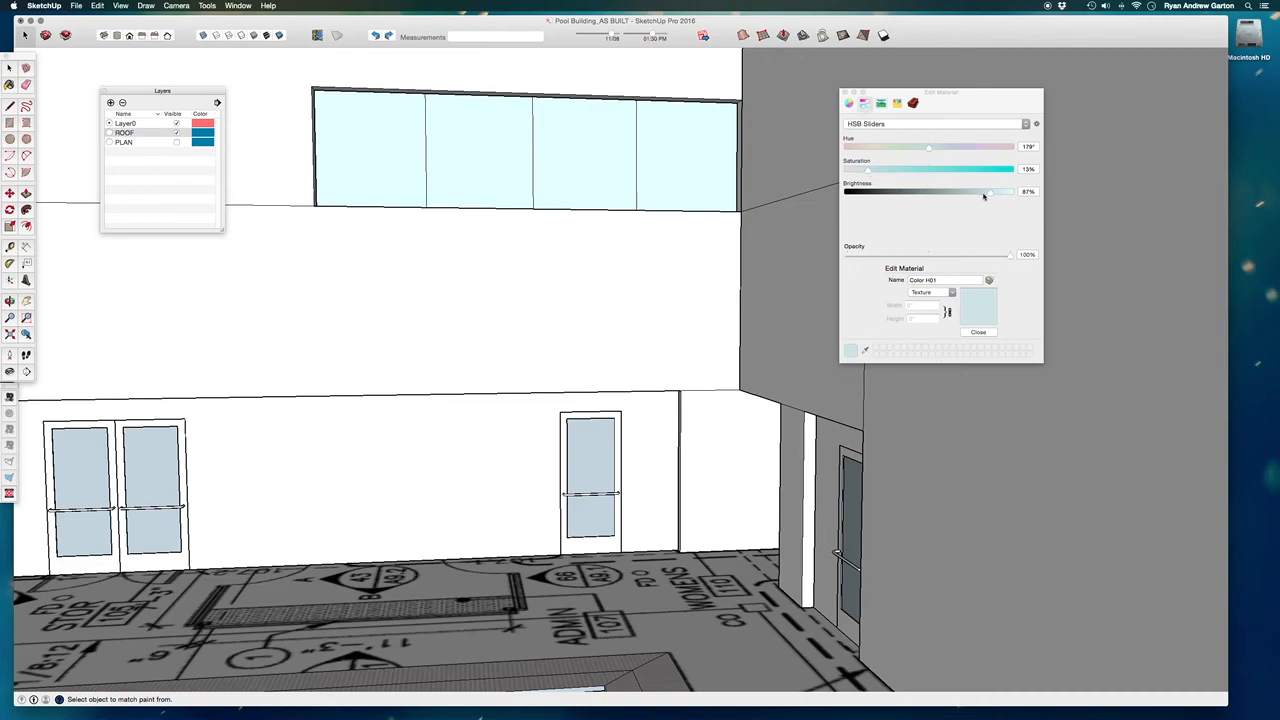
pyautogui.moveTo(988, 196); pyautogui.dragTo(982, 194)
pyautogui.moveTo(927, 150); pyautogui.dragTo(858, 170)
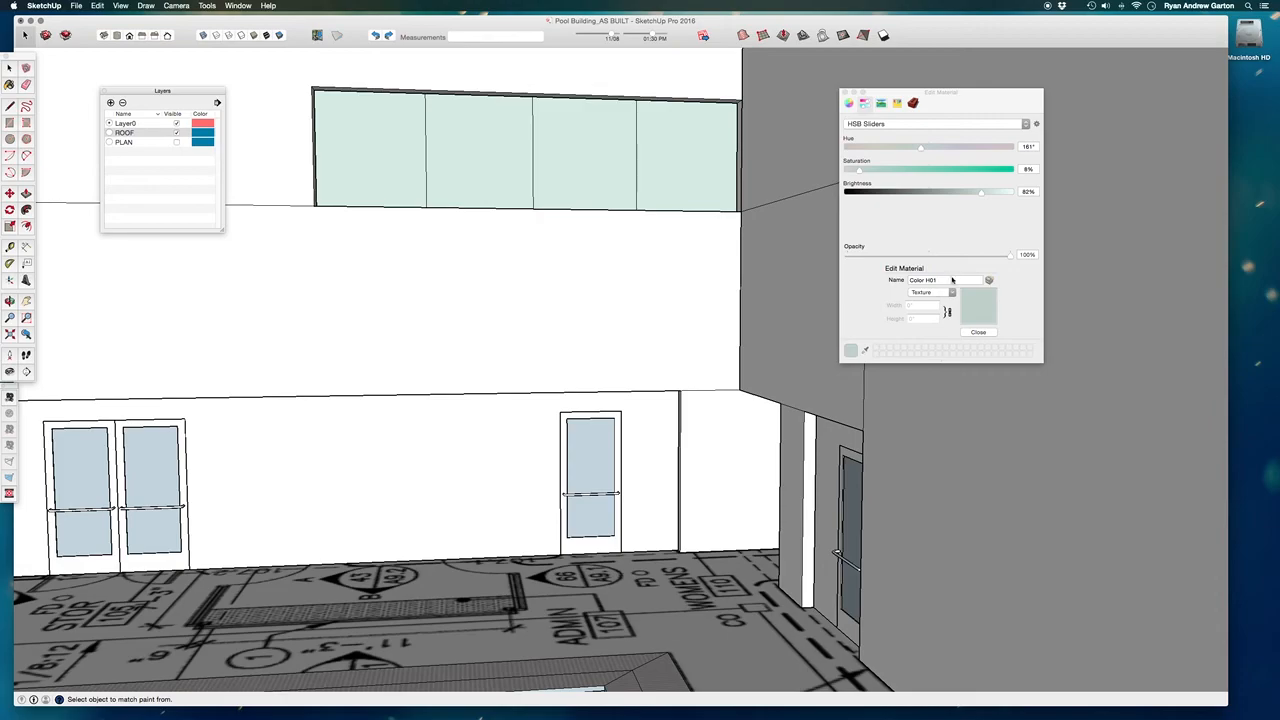
pyautogui.click(977, 333)
# Paint the lower row of window panes in the same long wall with the grey-green Color H01.
pyautogui.moveTo(659, 318)
pyautogui.mouseDown(button='middle')
pyautogui.moveTo(686, 306)
pyautogui.moveTo(666, 366)
pyautogui.moveTo(560, 123)
pyautogui.moveTo(563, 312)
pyautogui.moveTo(948, 286)
pyautogui.mouseUp(button='middle')
pyautogui.scroll(5, 797, 301)
pyautogui.click(770, 299)
pyautogui.scroll(-5, 569, 335)
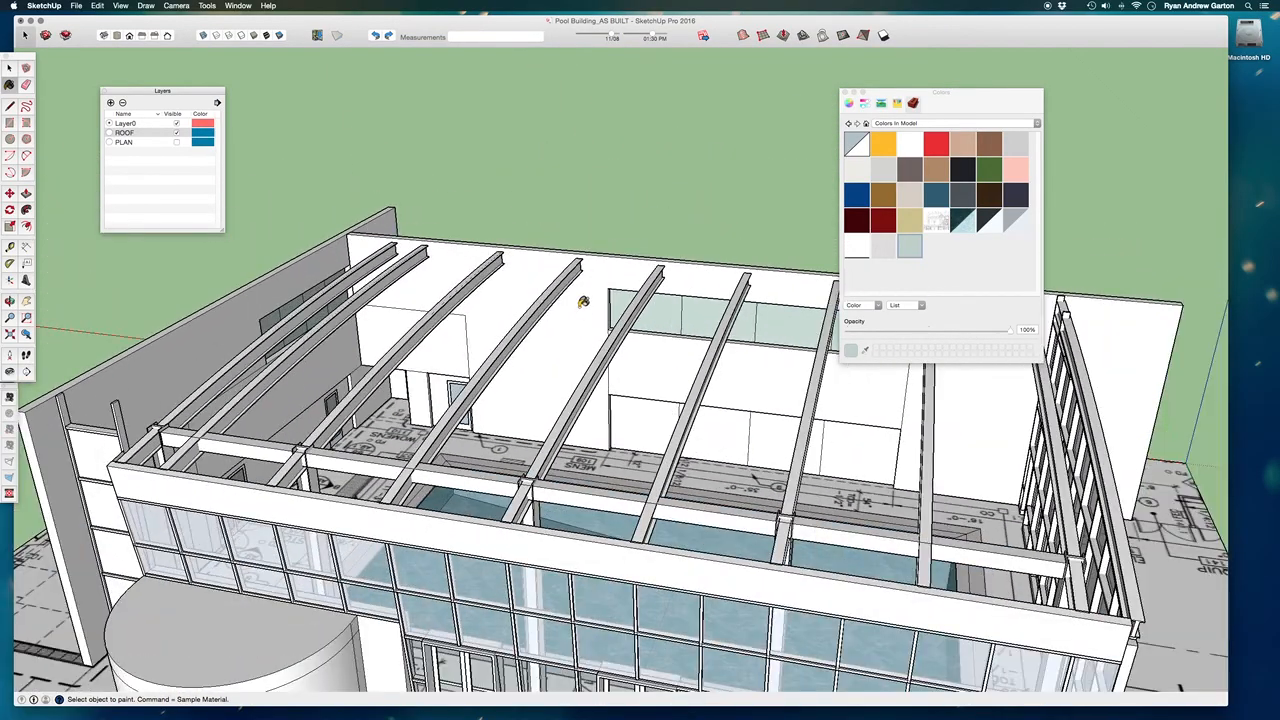
pyautogui.scroll(5, 685, 488)
pyautogui.click(723, 409)
pyautogui.scroll(-4, 669, 364)
# Examine the painted windows from outside the building and the double doors of the glazed facade from the pool side.
pyautogui.moveTo(668, 365)
pyautogui.mouseDown(button='middle')
pyautogui.moveTo(570, 473)
pyautogui.moveTo(530, 445)
pyautogui.mouseUp(button='middle')
pyautogui.scroll(5, 677, 468)
pyautogui.moveTo(677, 468); pyautogui.dragTo(636, 443, button='middle')
pyautogui.scroll(-5, 636, 443)
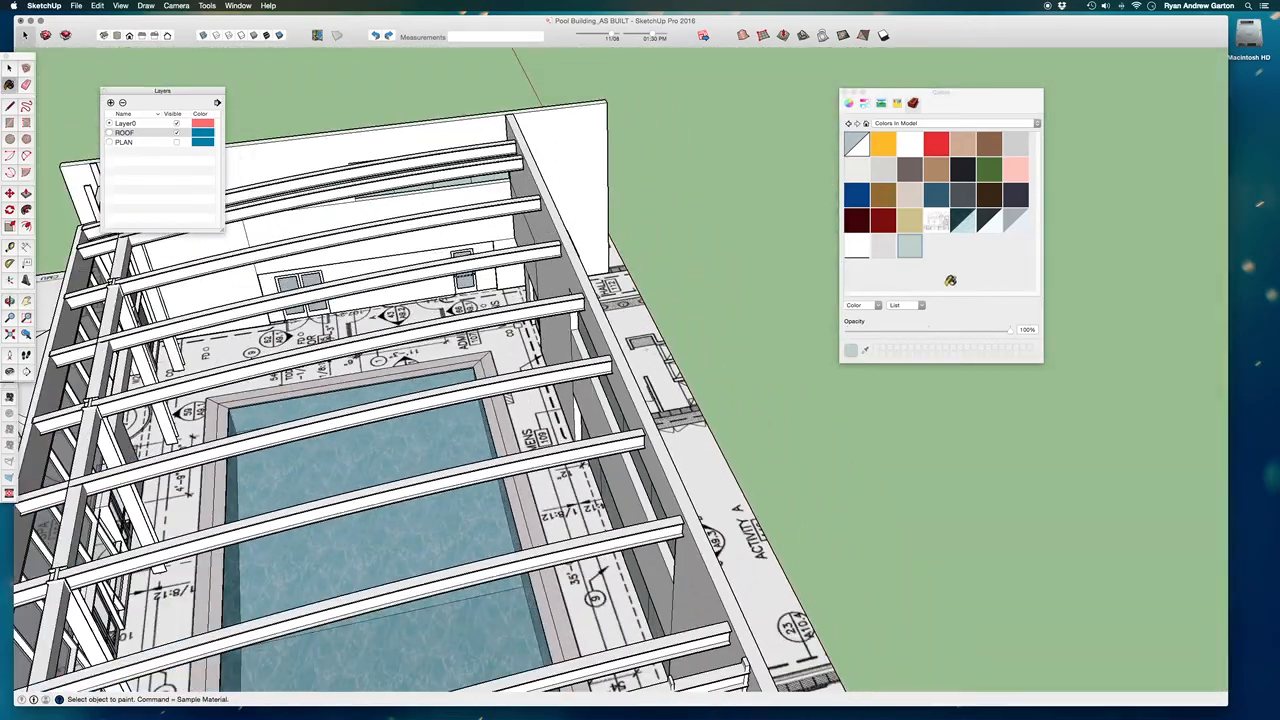
pyautogui.scroll(-4, 745, 262)
pyautogui.moveTo(785, 415); pyautogui.dragTo(437, 221, button='middle')
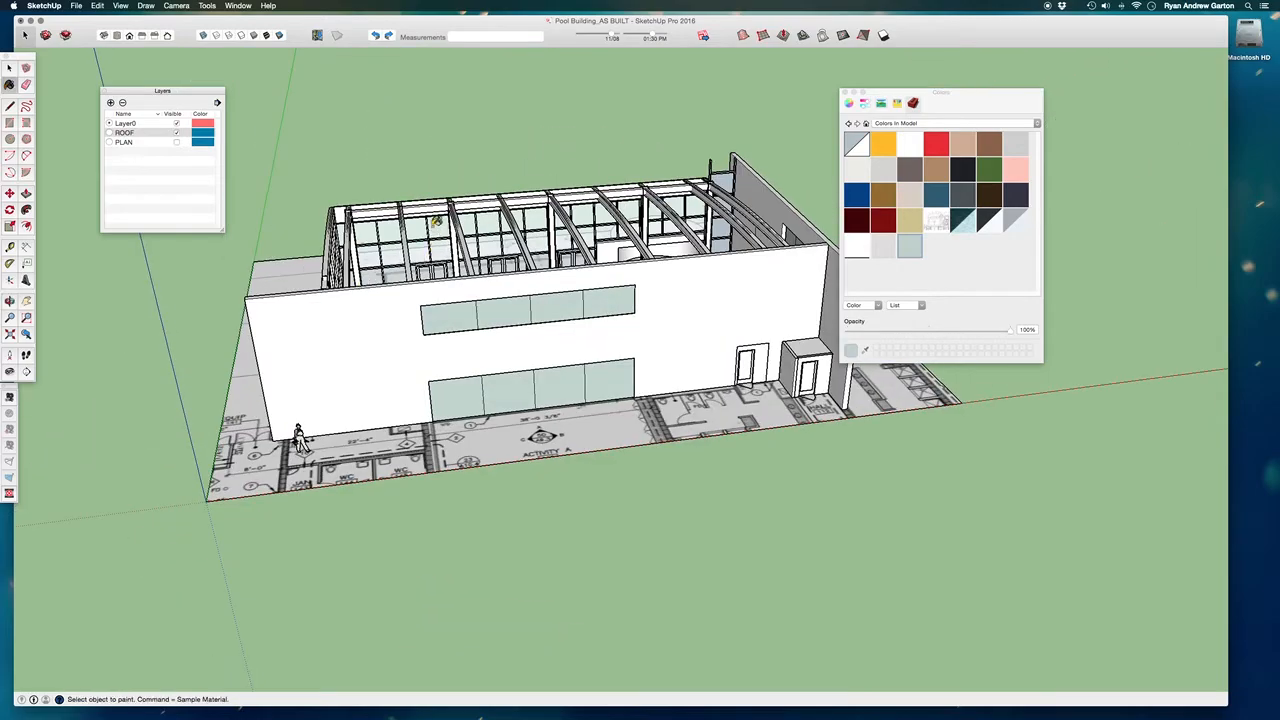
pyautogui.scroll(6, 433, 242)
pyautogui.scroll(6, 426, 336)
pyautogui.moveTo(443, 281); pyautogui.dragTo(308, 240, button='middle')
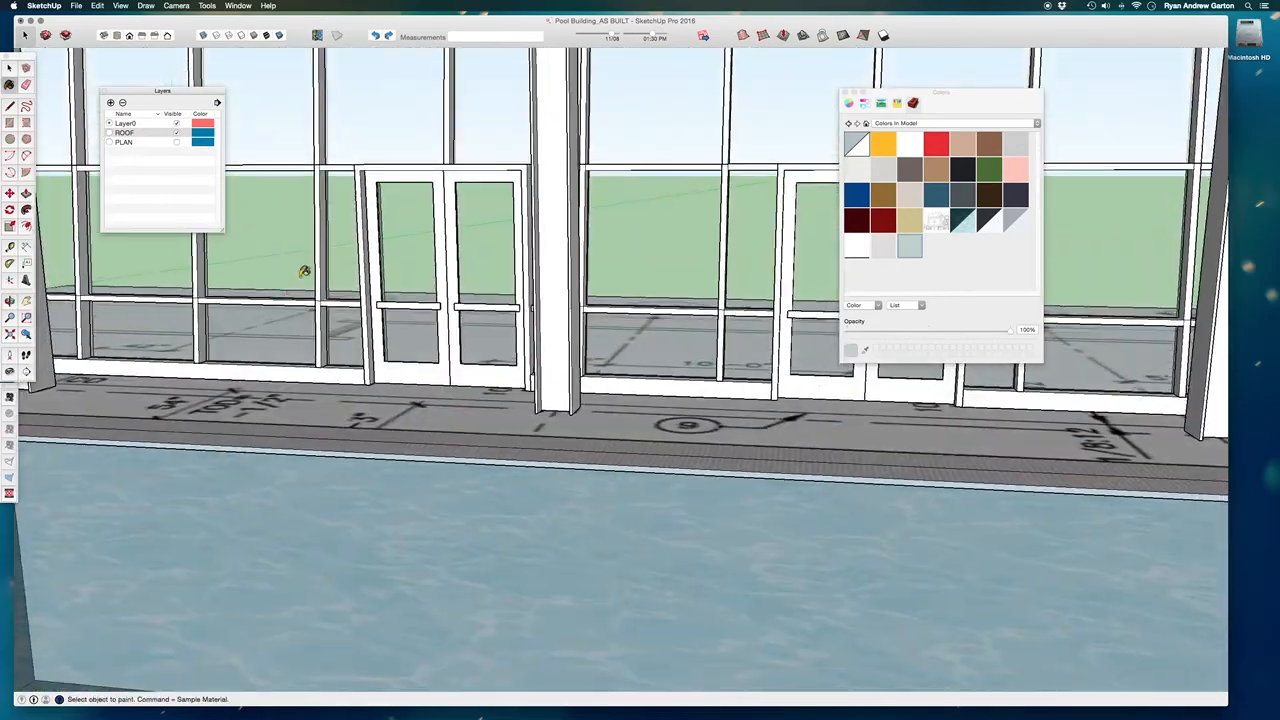
pyautogui.scroll(4, 372, 243)
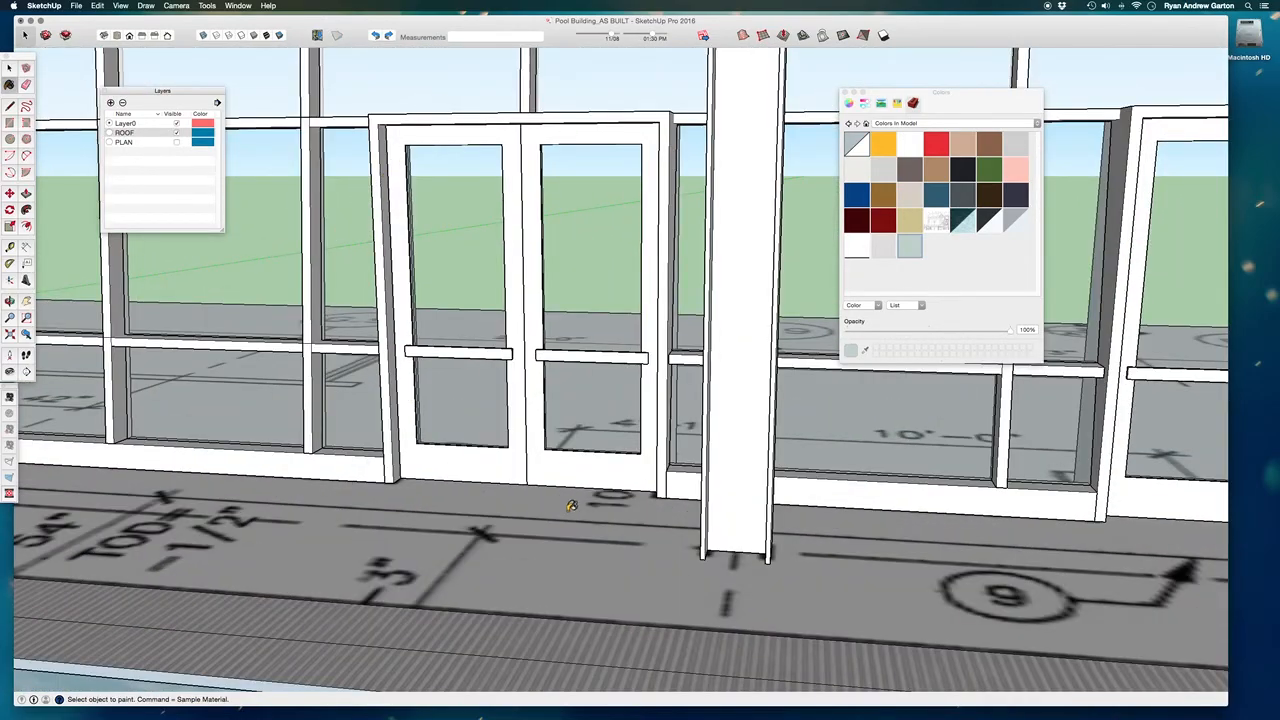
pyautogui.scroll(-3, 526, 465)
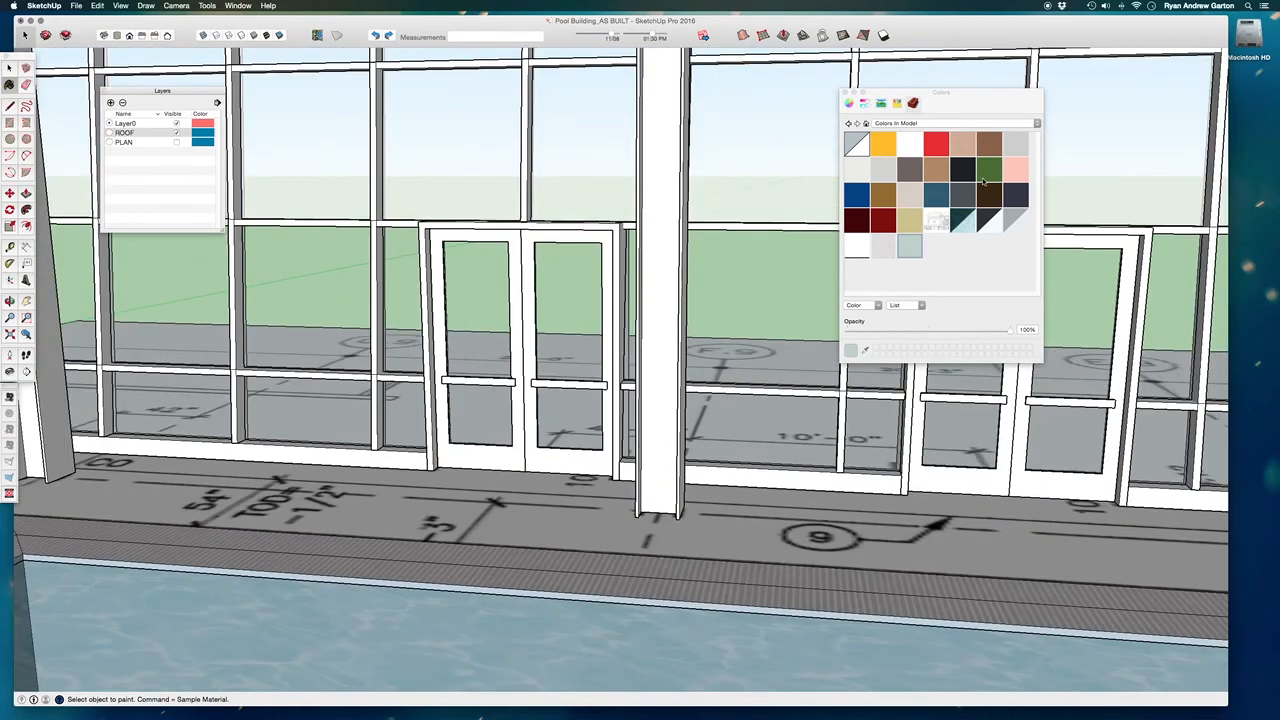
# Pick a medium grey from the Colors library and paint the frame of the facade's double doors with it.
pyautogui.click(1004, 122)
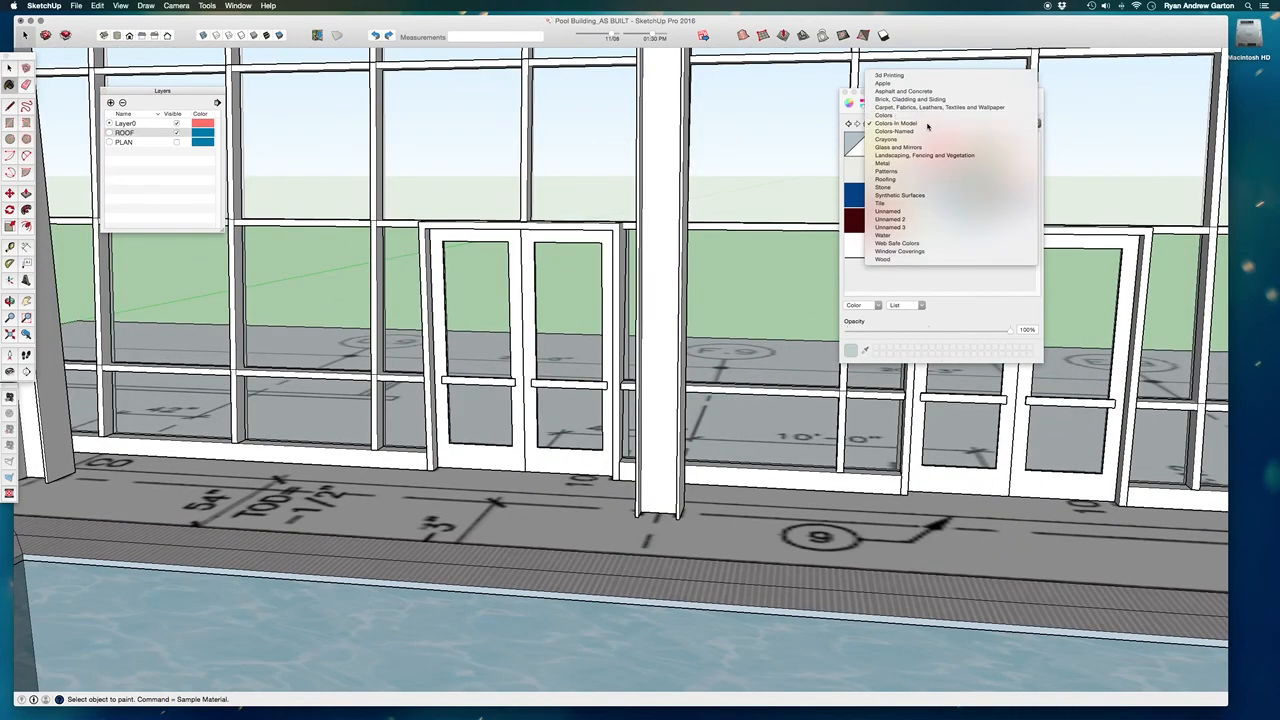
pyautogui.click(950, 117)
pyautogui.scroll(-2, 988, 266)
pyautogui.scroll(-5, 988, 266)
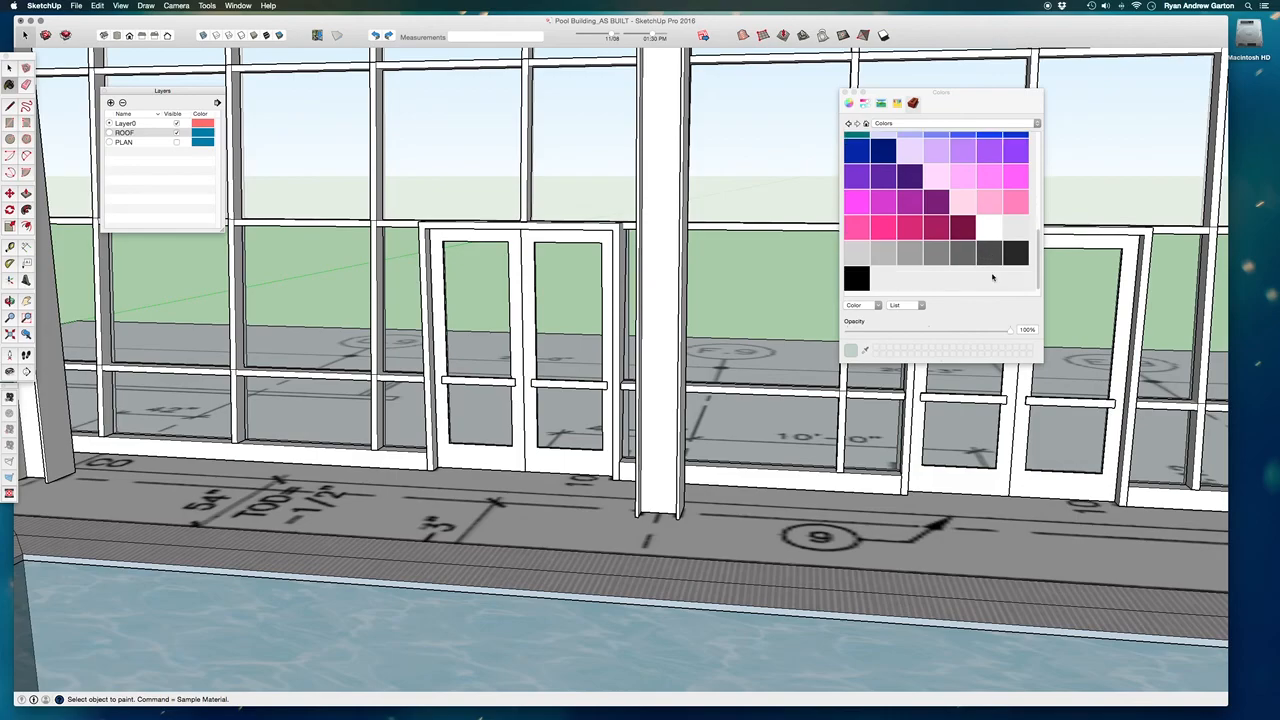
pyautogui.click(930, 257)
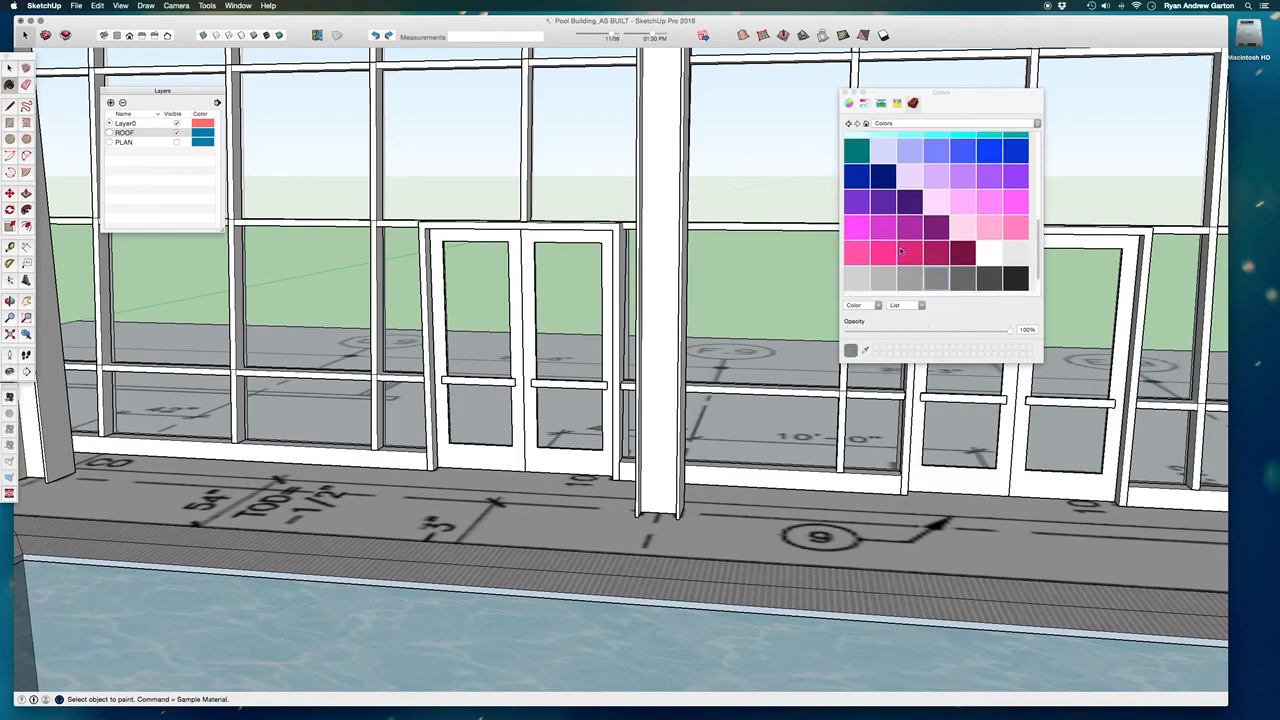
pyautogui.scroll(3, 502, 380)
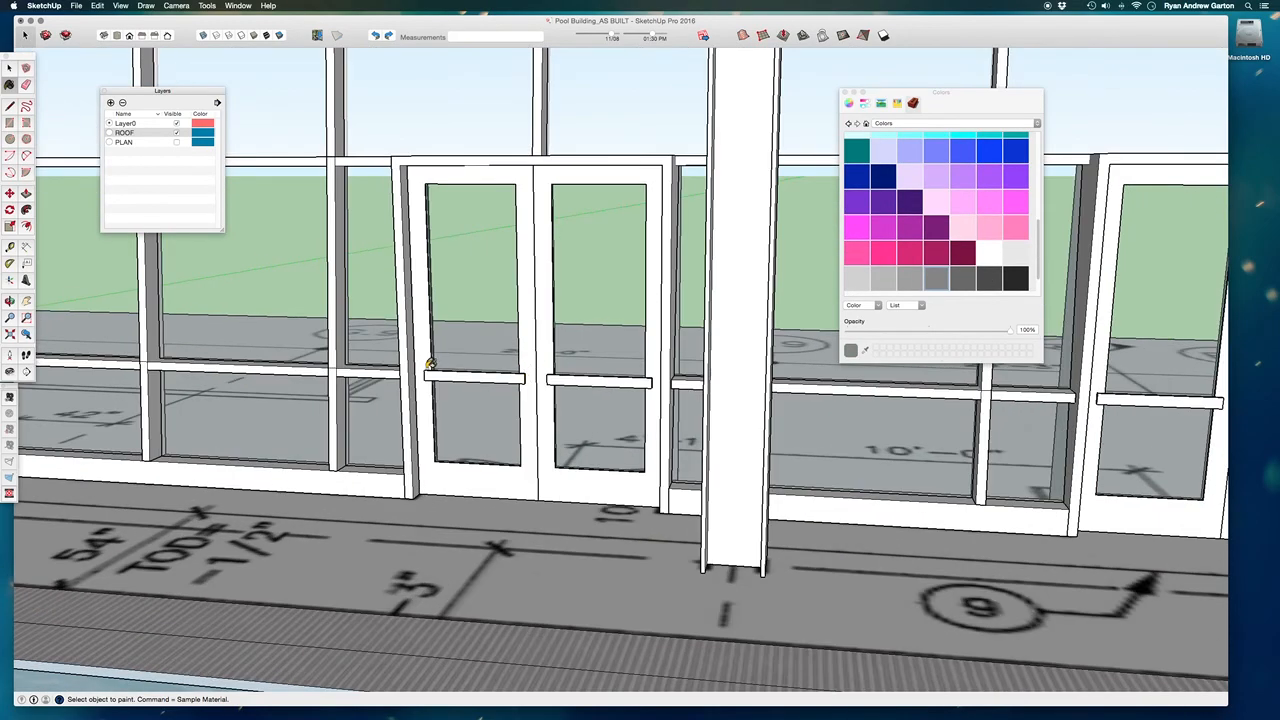
pyautogui.click(411, 367)
pyautogui.scroll(-4, 484, 418)
pyautogui.moveTo(609, 411)
pyautogui.mouseDown(button='middle')
pyautogui.moveTo(477, 466)
pyautogui.moveTo(640, 460)
pyautogui.moveTo(870, 423)
pyautogui.moveTo(878, 434)
pyautogui.mouseUp(button='middle')
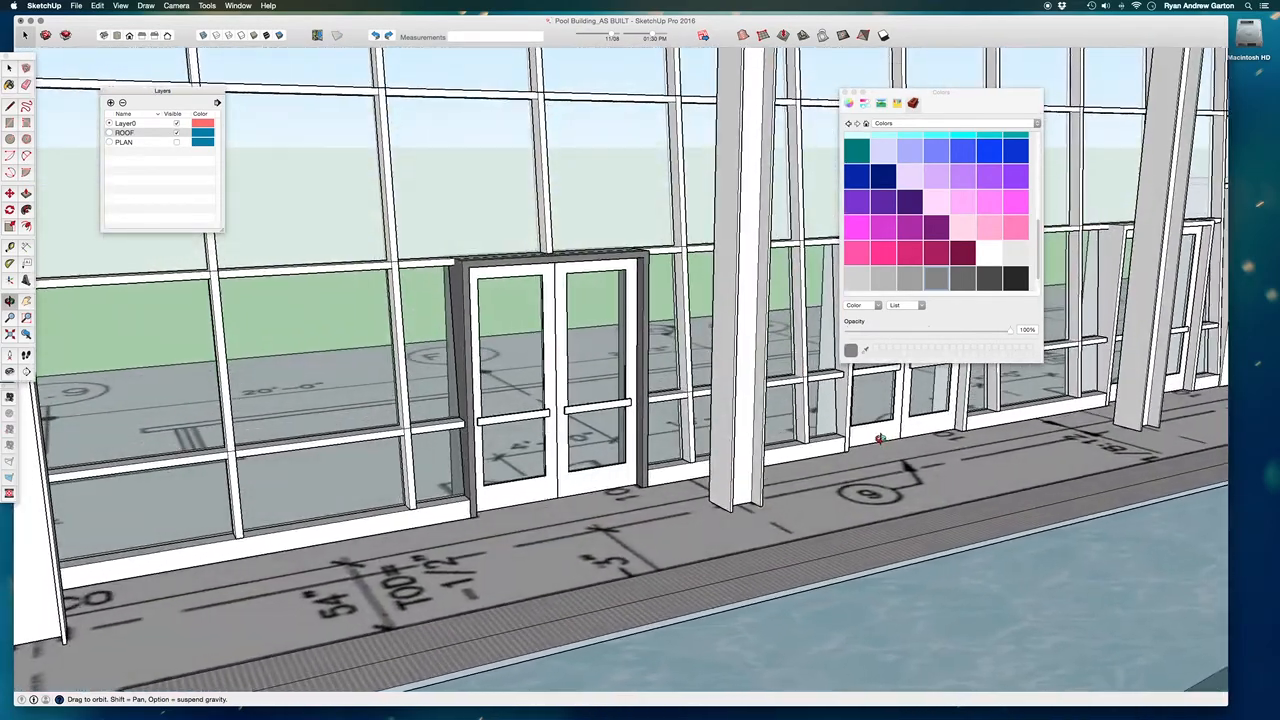
# Repaint the double-door frame in the glazed facade with a lighter grey.
pyautogui.click(915, 283)
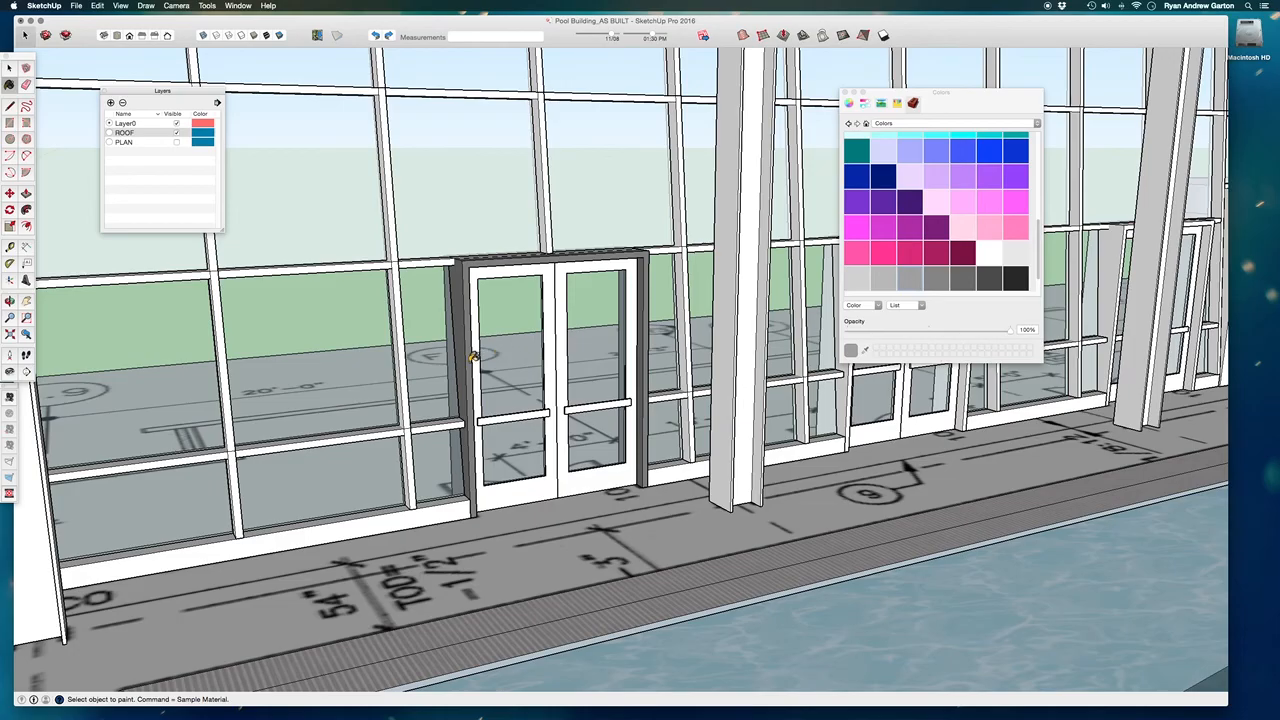
pyautogui.click(474, 356)
pyautogui.moveTo(719, 439); pyautogui.dragTo(546, 338, button='middle')
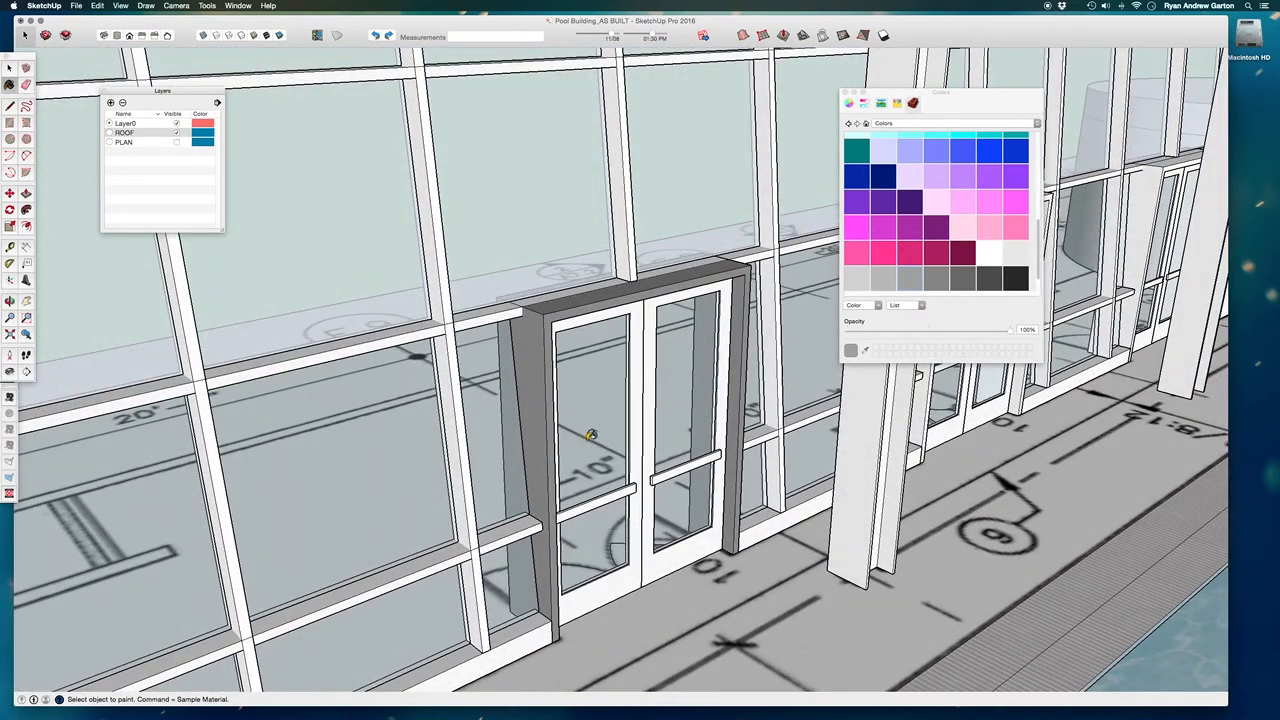
pyautogui.moveTo(622, 491); pyautogui.dragTo(544, 494, button='middle')
pyautogui.scroll(-2, 544, 494)
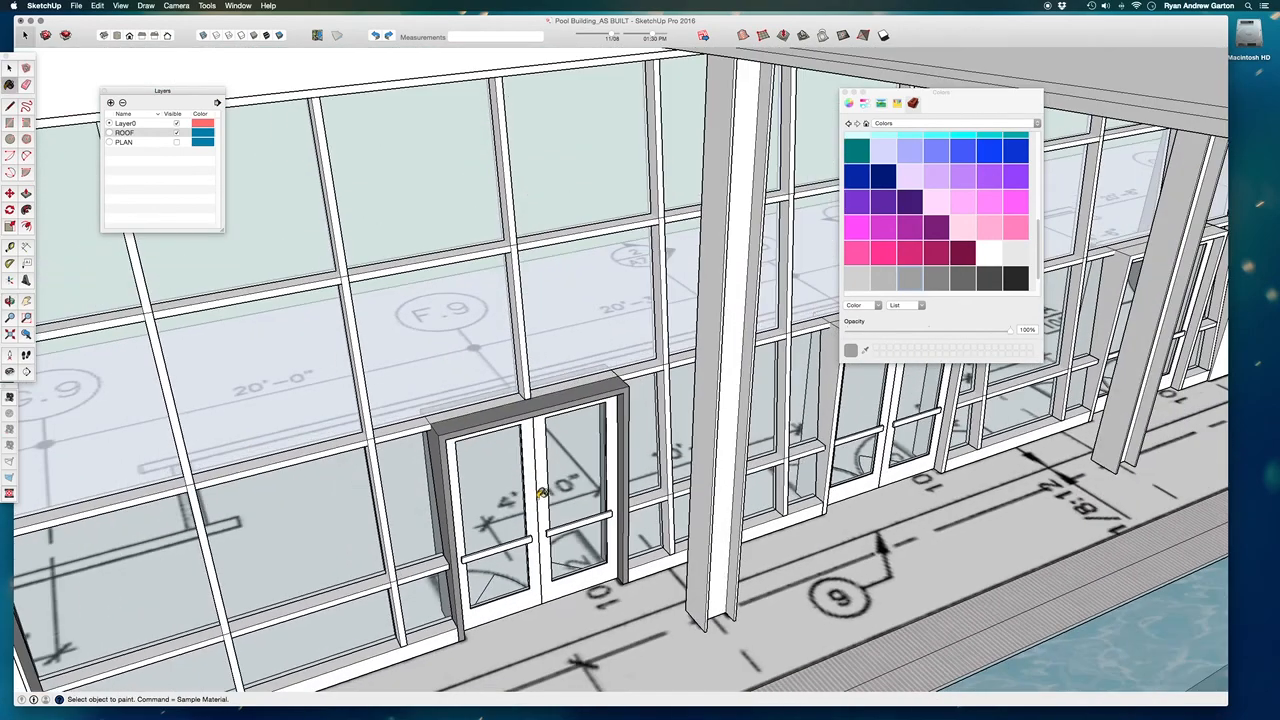
# Open the facade door leaf component for editing, paint the leaf and its push bar with the lighter grey, and close the component.
pyautogui.click(10, 68)
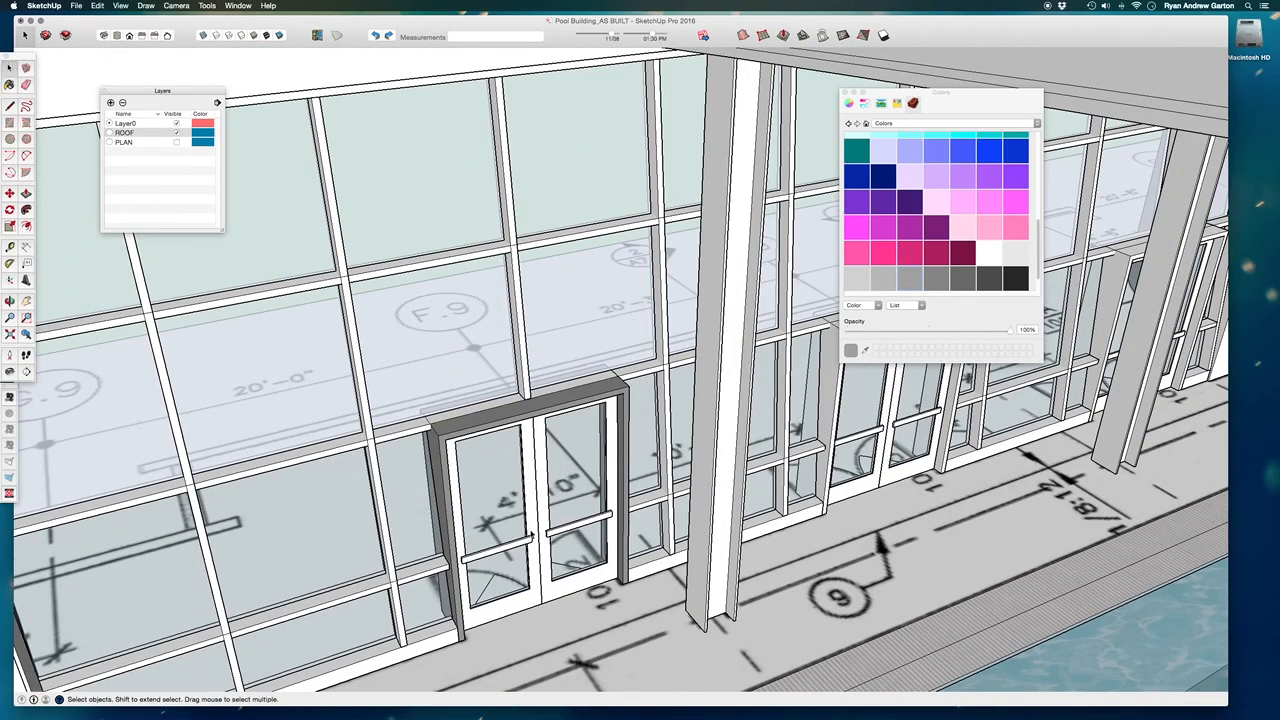
pyautogui.doubleClick(537, 531)
pyautogui.scroll(5, 535, 538)
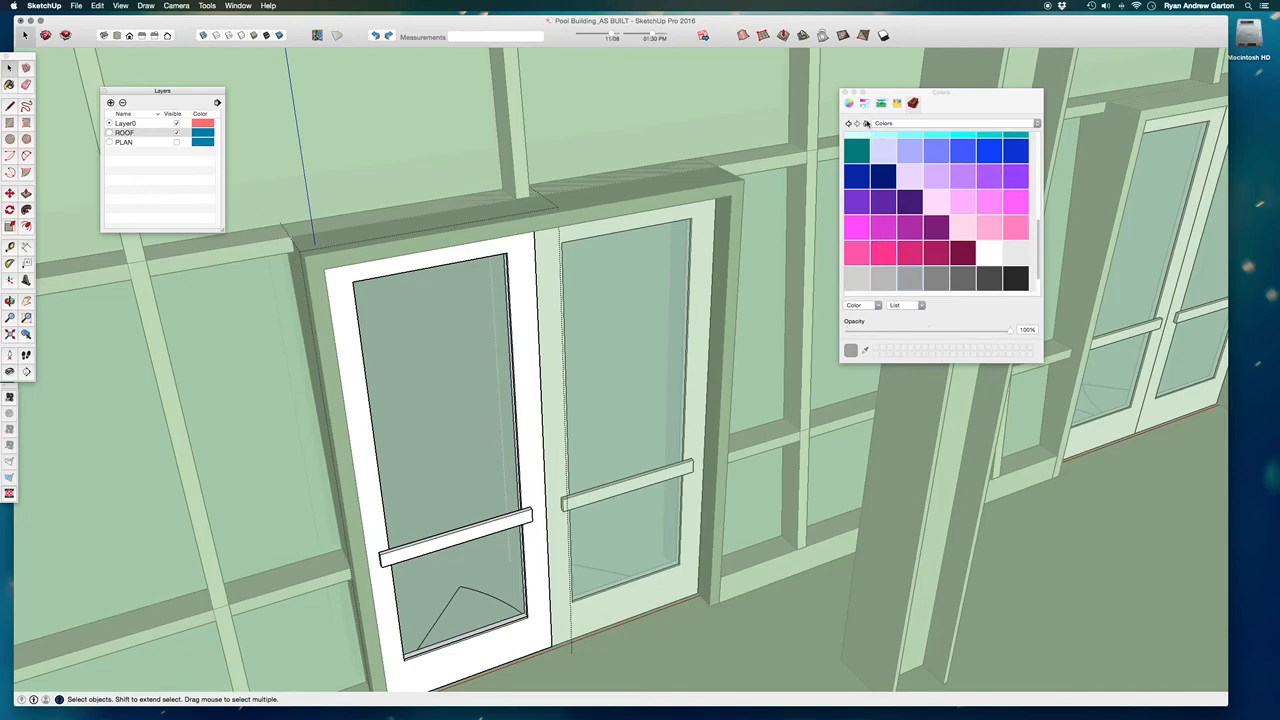
pyautogui.click(866, 122)
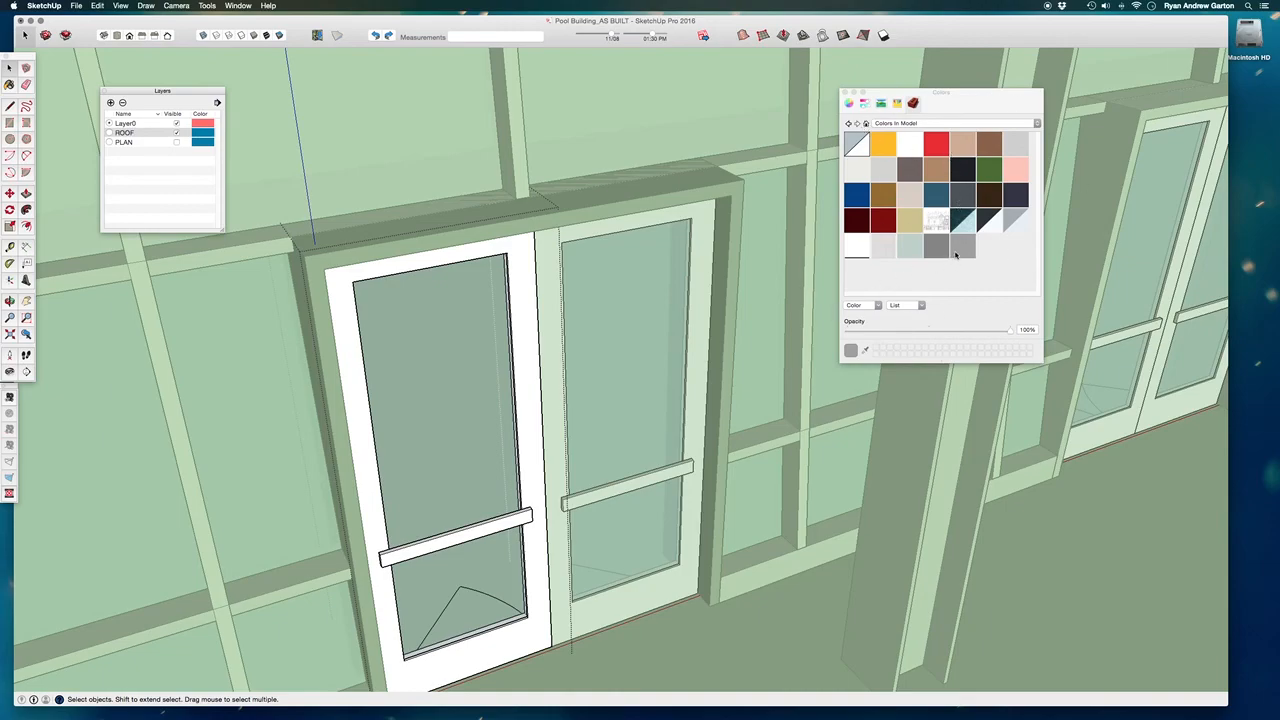
pyautogui.click(381, 533)
pyautogui.press('b')
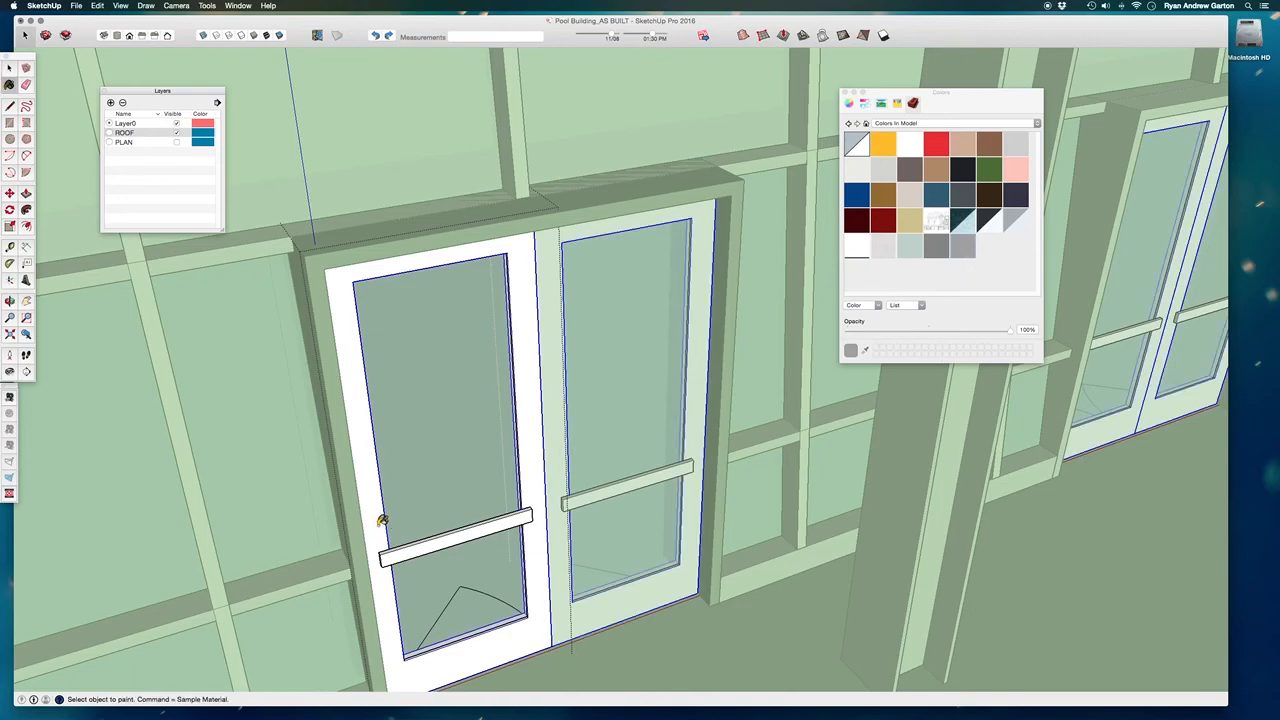
pyautogui.click(405, 535)
pyautogui.click(533, 522)
pyautogui.scroll(-10, 534, 522)
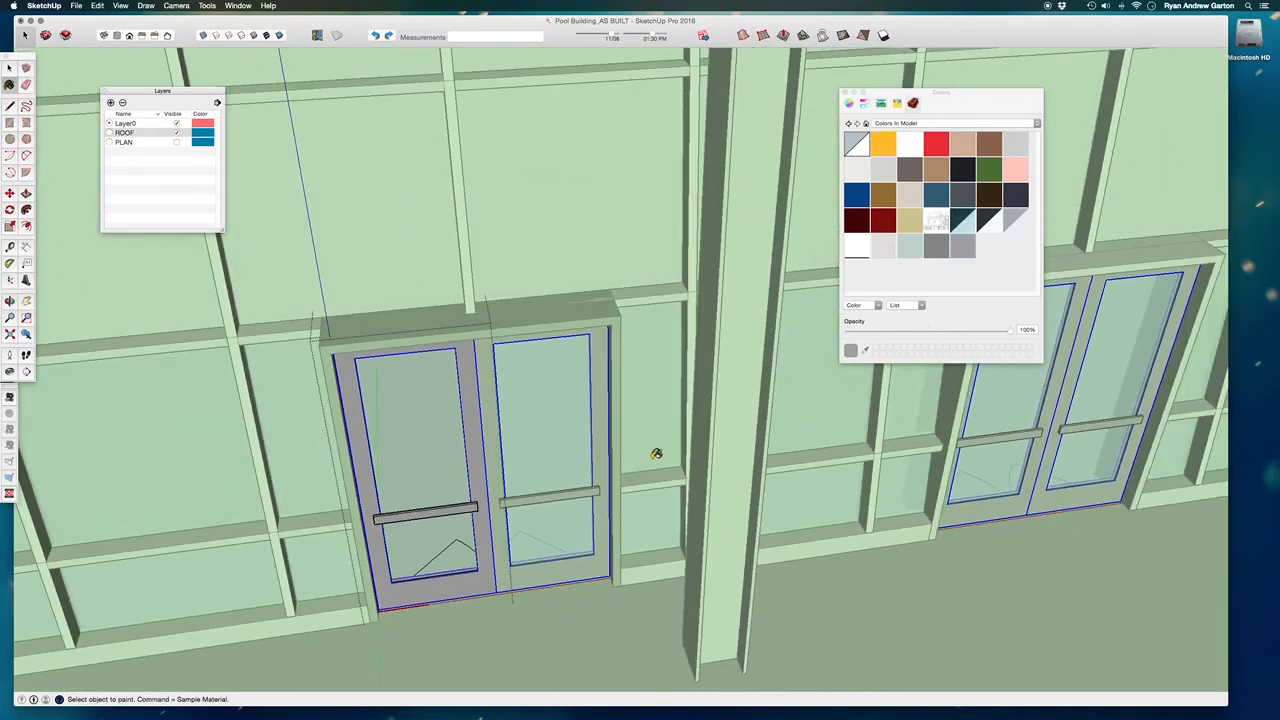
pyautogui.moveTo(450, 397)
pyautogui.mouseDown(button='middle')
pyautogui.moveTo(472, 549)
pyautogui.moveTo(465, 420)
pyautogui.moveTo(434, 317)
pyautogui.moveTo(226, 414)
pyautogui.moveTo(120, 385)
pyautogui.moveTo(538, 378)
pyautogui.mouseUp(button='middle')
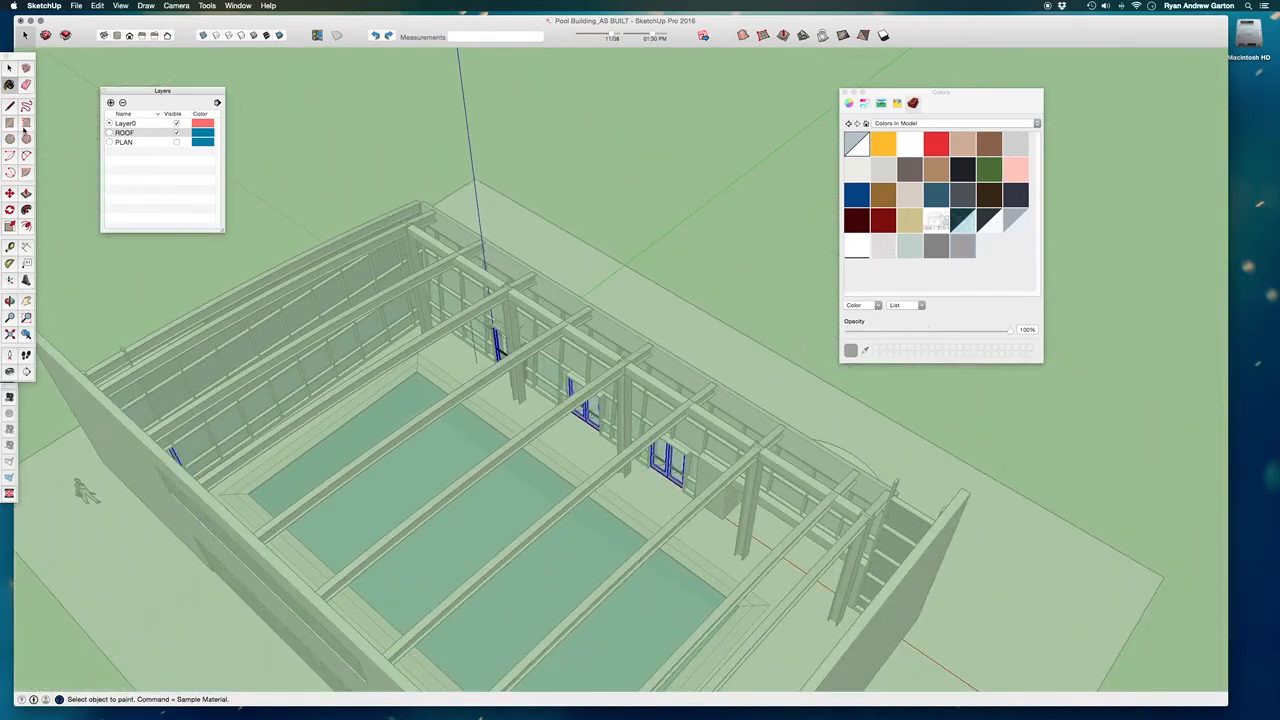
pyautogui.click(10, 69)
pyautogui.scroll(-4, 494, 300)
pyautogui.click(630, 213)
# Paint the recessed wall section around the interior door beside the WOMENS label with the lighter grey.
pyautogui.moveTo(480, 330); pyautogui.dragTo(177, 371, button='middle')
pyautogui.moveTo(560, 425); pyautogui.dragTo(236, 385, button='middle')
pyautogui.scroll(5, 389, 206)
pyautogui.moveTo(470, 240); pyautogui.dragTo(405, 268, button='middle')
pyautogui.scroll(8, 411, 273)
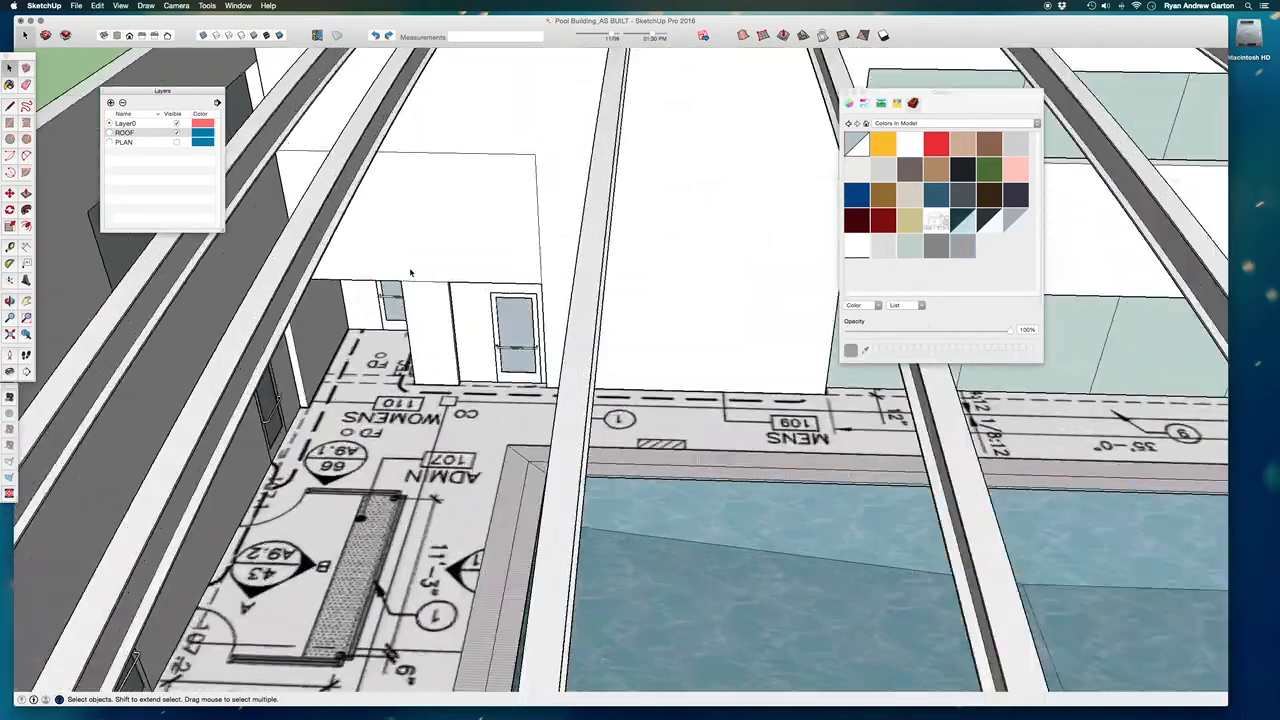
pyautogui.scroll(5, 480, 390)
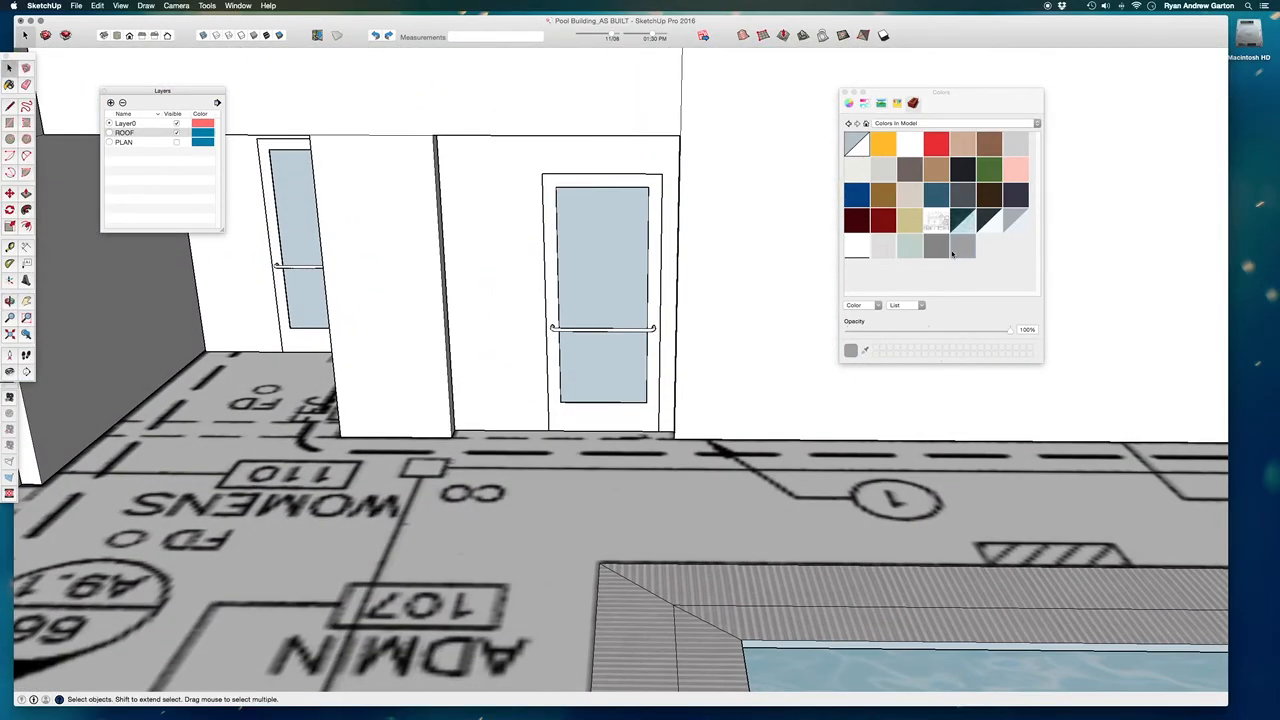
pyautogui.click(541, 260)
pyautogui.press('b')
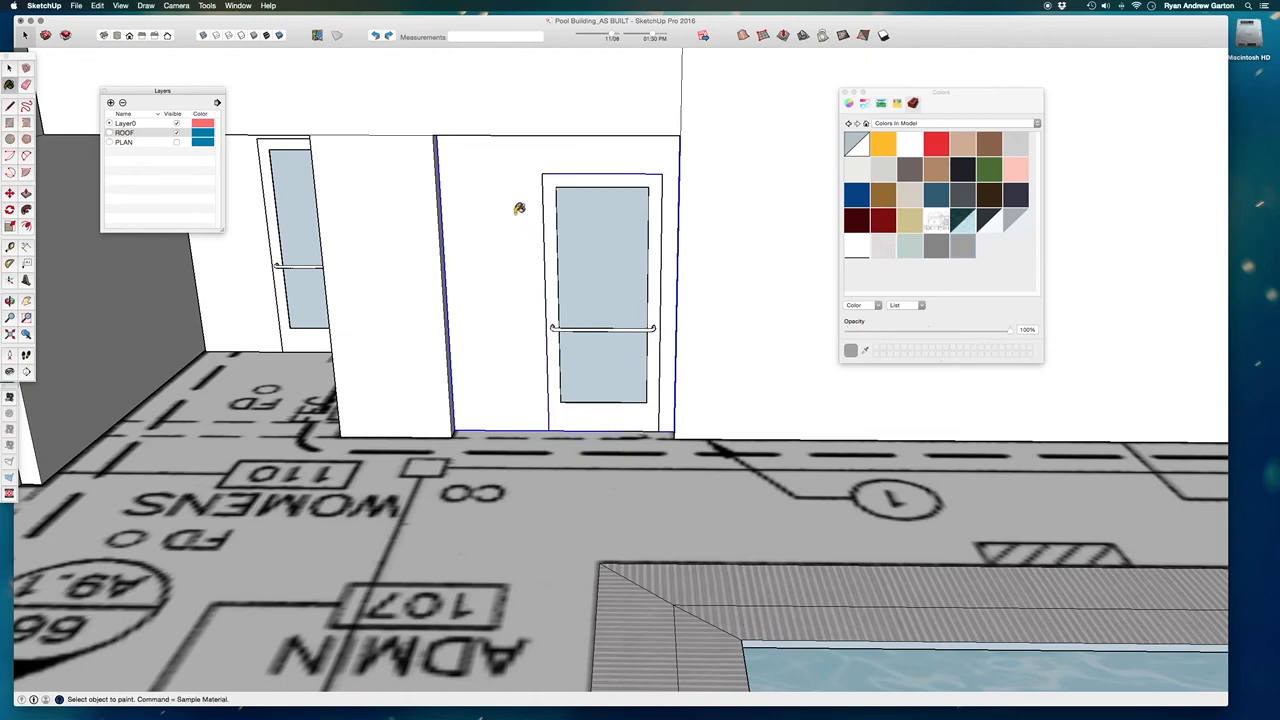
pyautogui.click(502, 314)
pyautogui.scroll(3, 561, 361)
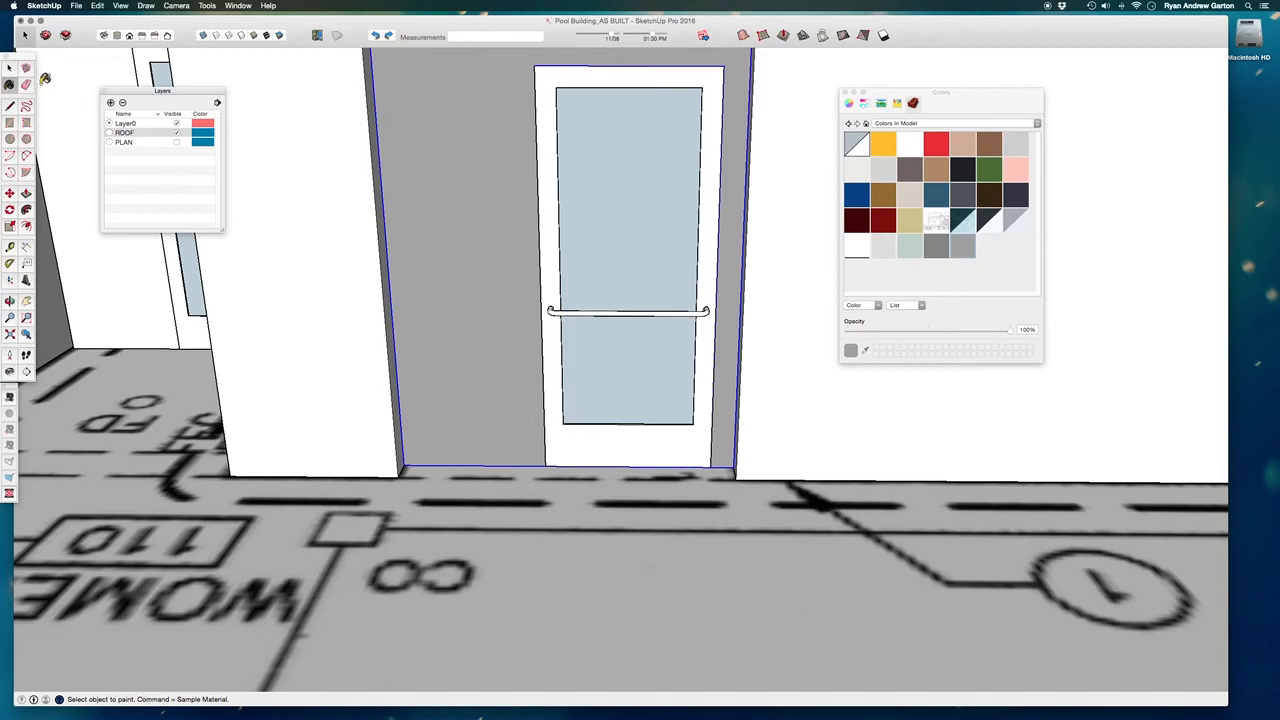
# Open the interior door leaf beside the WOMENS label for editing and paint its frame with the lighter grey.
pyautogui.click(10, 68)
pyautogui.doubleClick(614, 452)
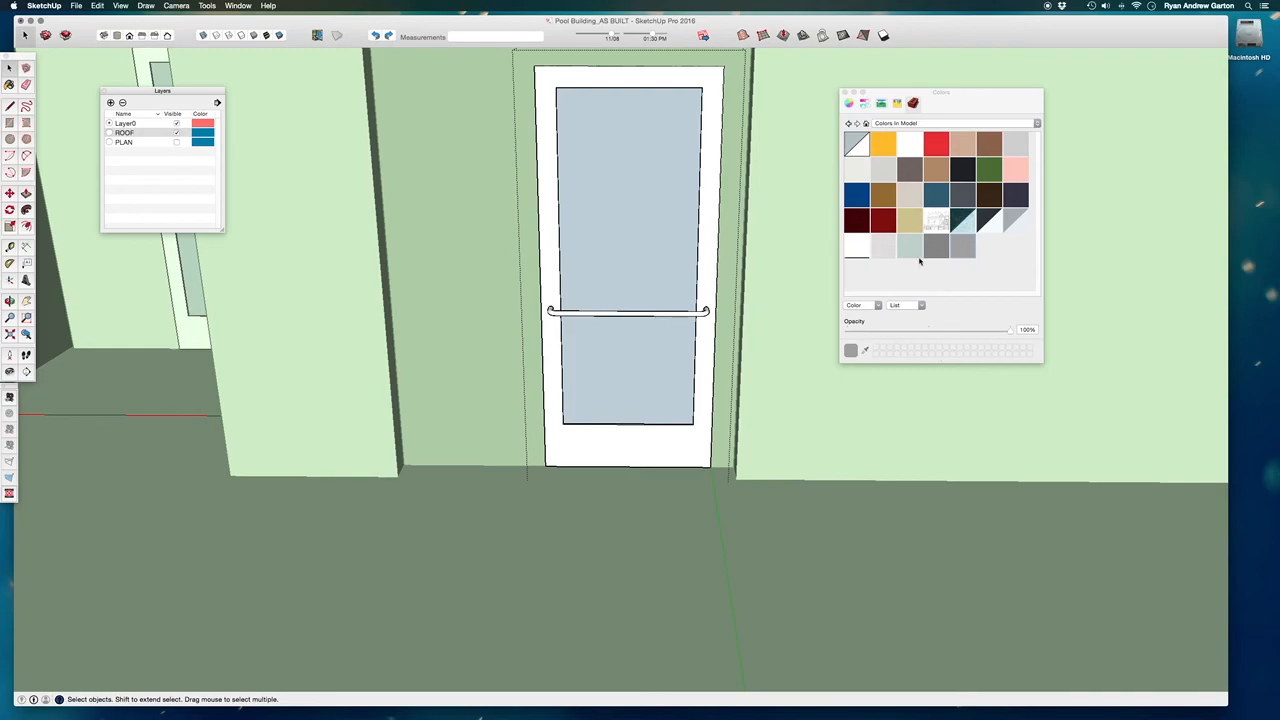
pyautogui.click(637, 450)
pyautogui.moveTo(662, 458)
pyautogui.mouseDown(button='middle')
pyautogui.moveTo(534, 383)
pyautogui.moveTo(520, 426)
pyautogui.moveTo(762, 466)
pyautogui.moveTo(819, 582)
pyautogui.mouseUp(button='middle')
pyautogui.press('b')
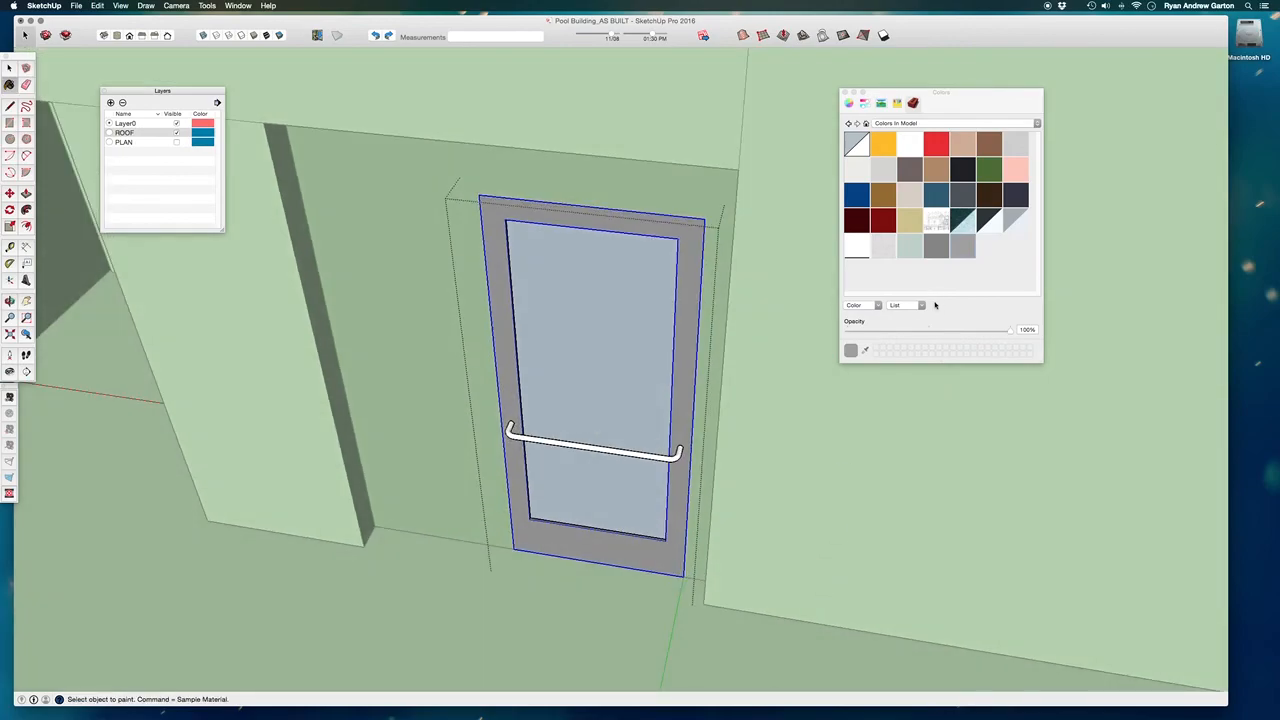
# Pick a very light grey from the Colors library, paint the door's push bar with it, and close the component.
pyautogui.click(923, 124)
pyautogui.click(920, 118)
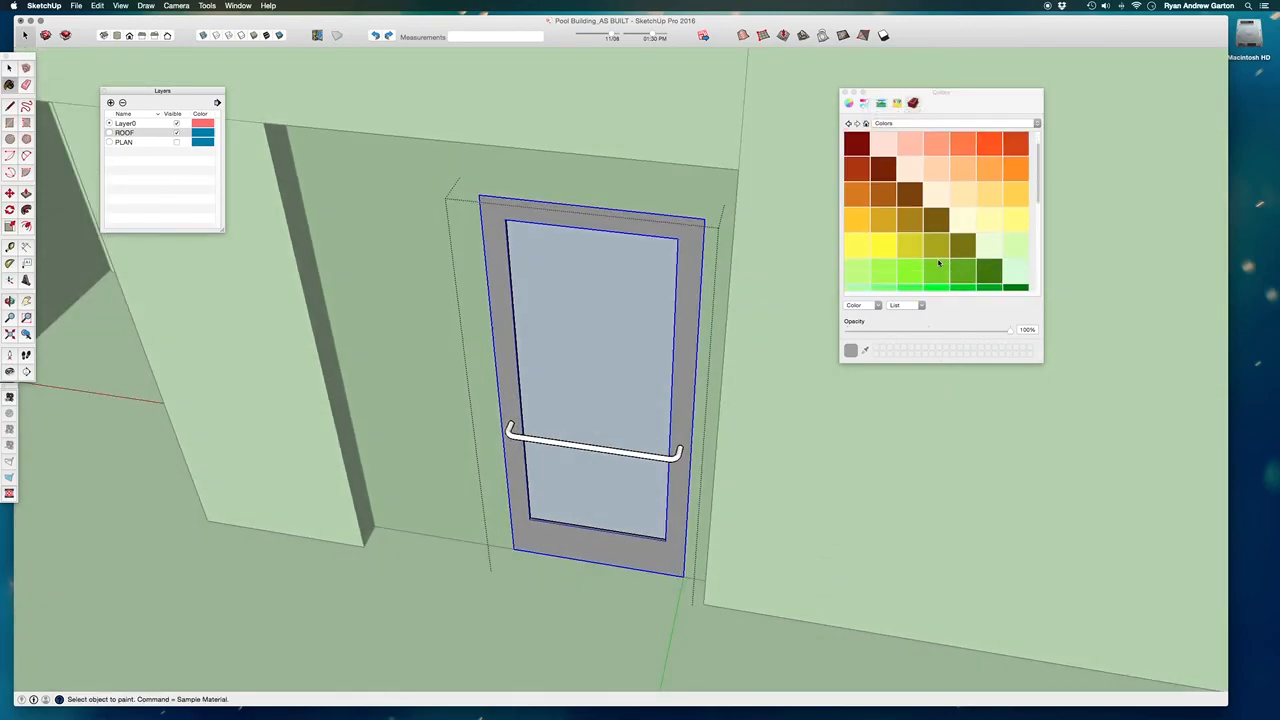
pyautogui.scroll(-5, 938, 262)
pyautogui.click(864, 259)
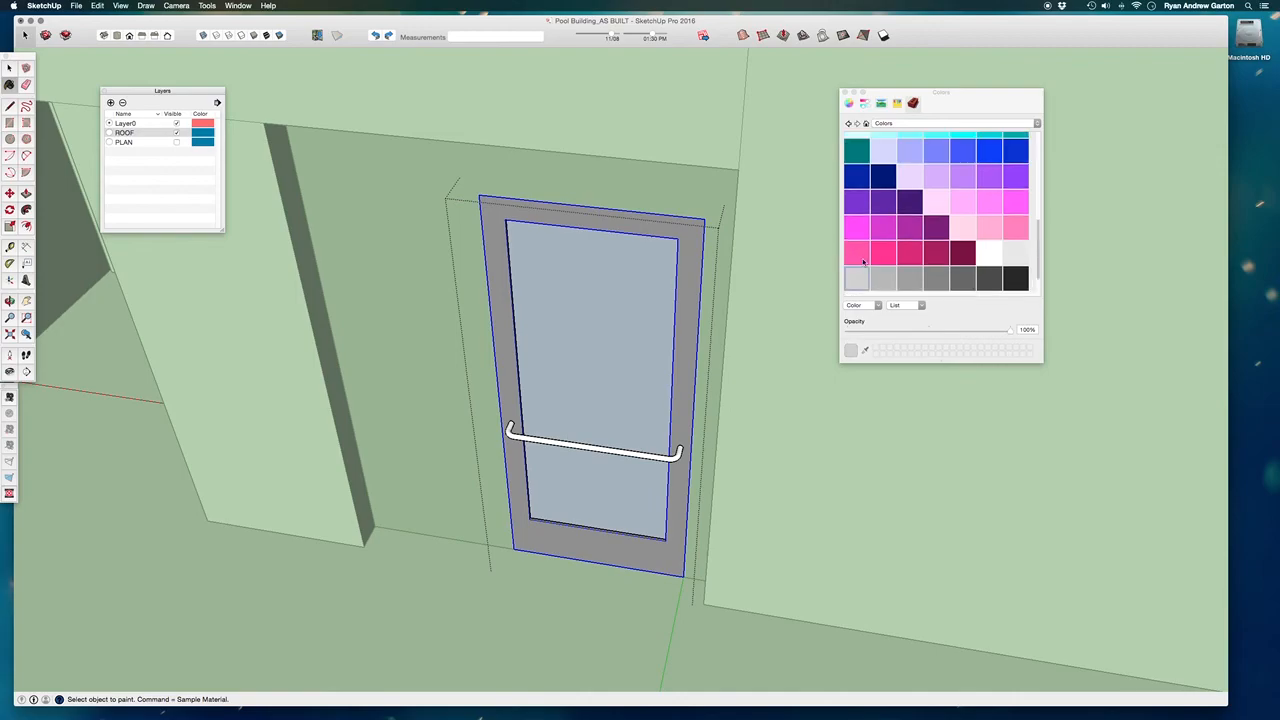
pyautogui.click(666, 454)
pyautogui.scroll(3, 707, 484)
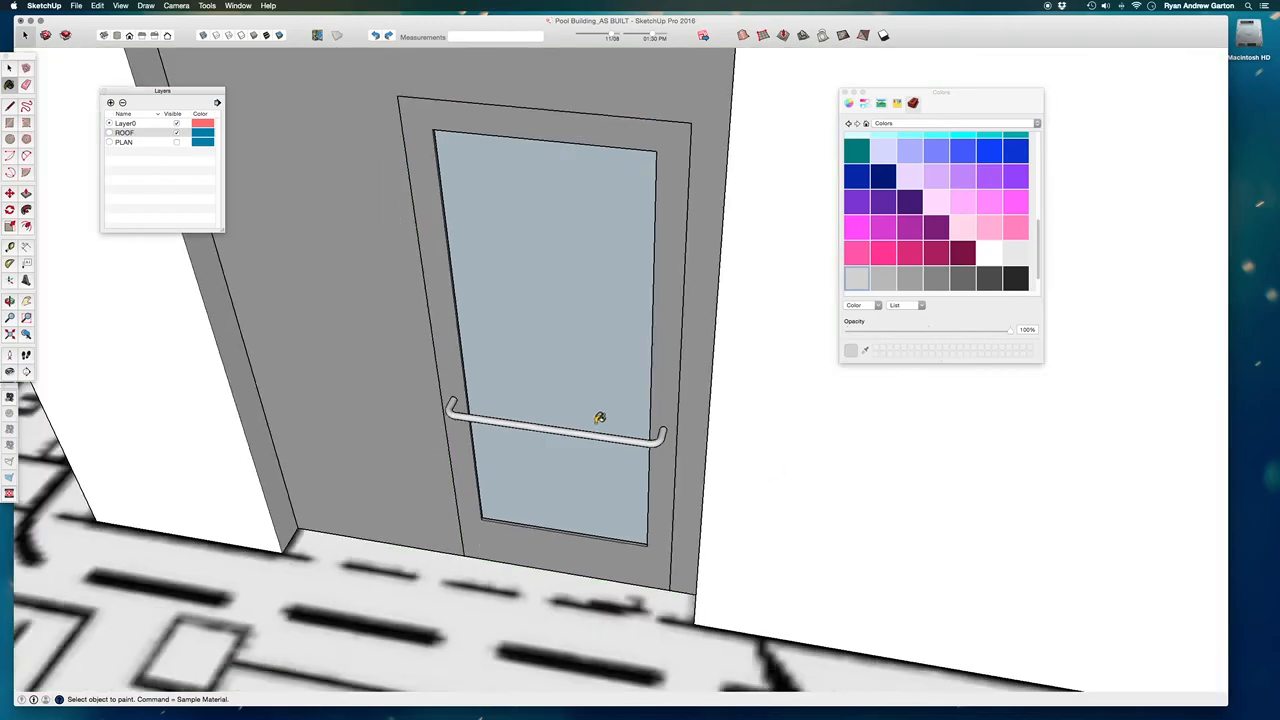
pyautogui.scroll(-5, 600, 418)
# Open the interior door component for editing, paint its glass with the in-model grey-green colour, and close the component.
pyautogui.moveTo(677, 409)
pyautogui.mouseDown(button='middle')
pyautogui.moveTo(729, 469)
pyautogui.moveTo(321, 388)
pyautogui.moveTo(303, 314)
pyautogui.moveTo(331, 440)
pyautogui.moveTo(434, 403)
pyautogui.moveTo(214, 339)
pyautogui.moveTo(449, 369)
pyautogui.moveTo(483, 400)
pyautogui.mouseUp(button='middle')
pyautogui.moveTo(1005, 392)
pyautogui.mouseDown(button='middle')
pyautogui.moveTo(1026, 476)
pyautogui.moveTo(945, 313)
pyautogui.mouseUp(button='middle')
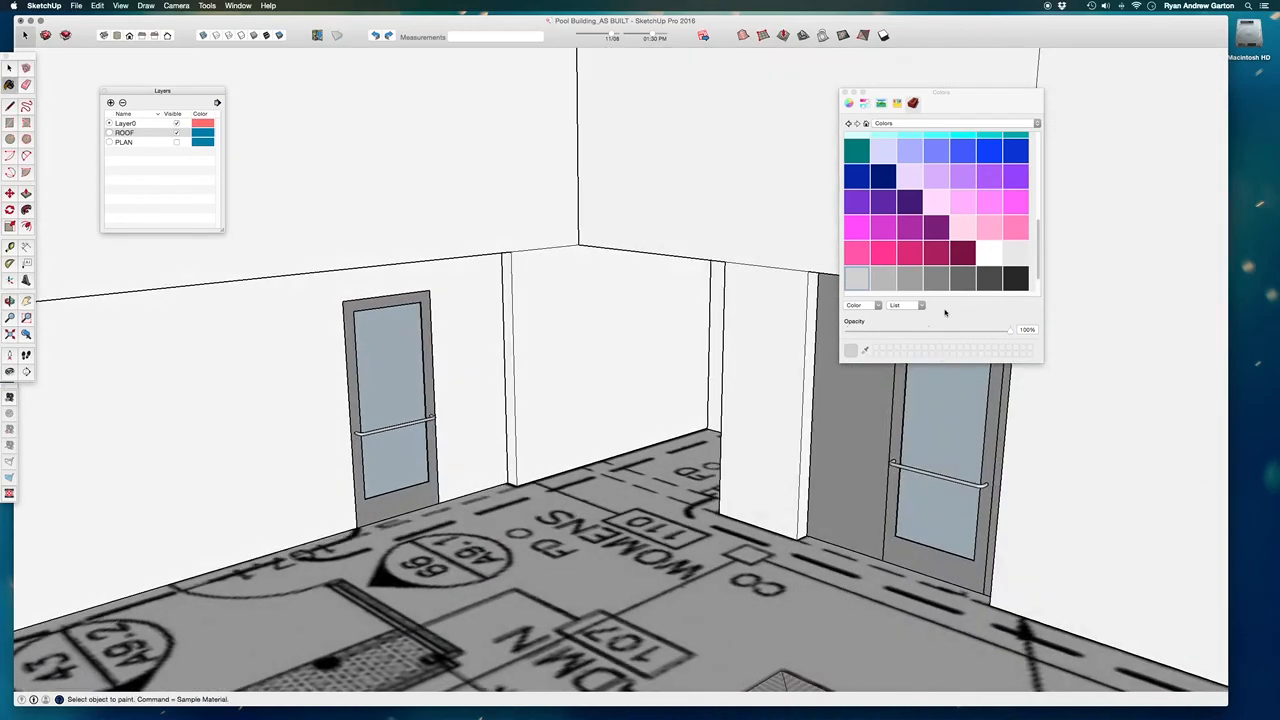
pyautogui.click(866, 124)
pyautogui.click(910, 248)
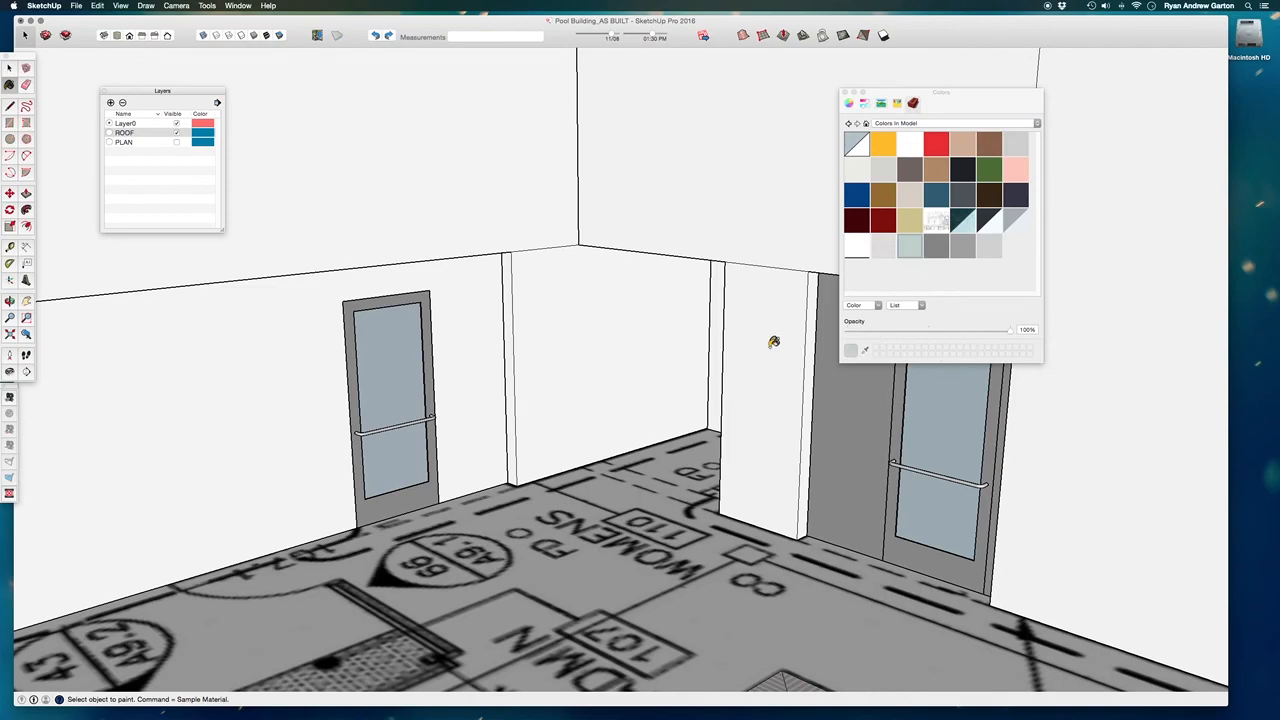
pyautogui.click(9, 69)
pyautogui.doubleClick(941, 440)
pyautogui.click(949, 449)
pyautogui.scroll(3, 955, 442)
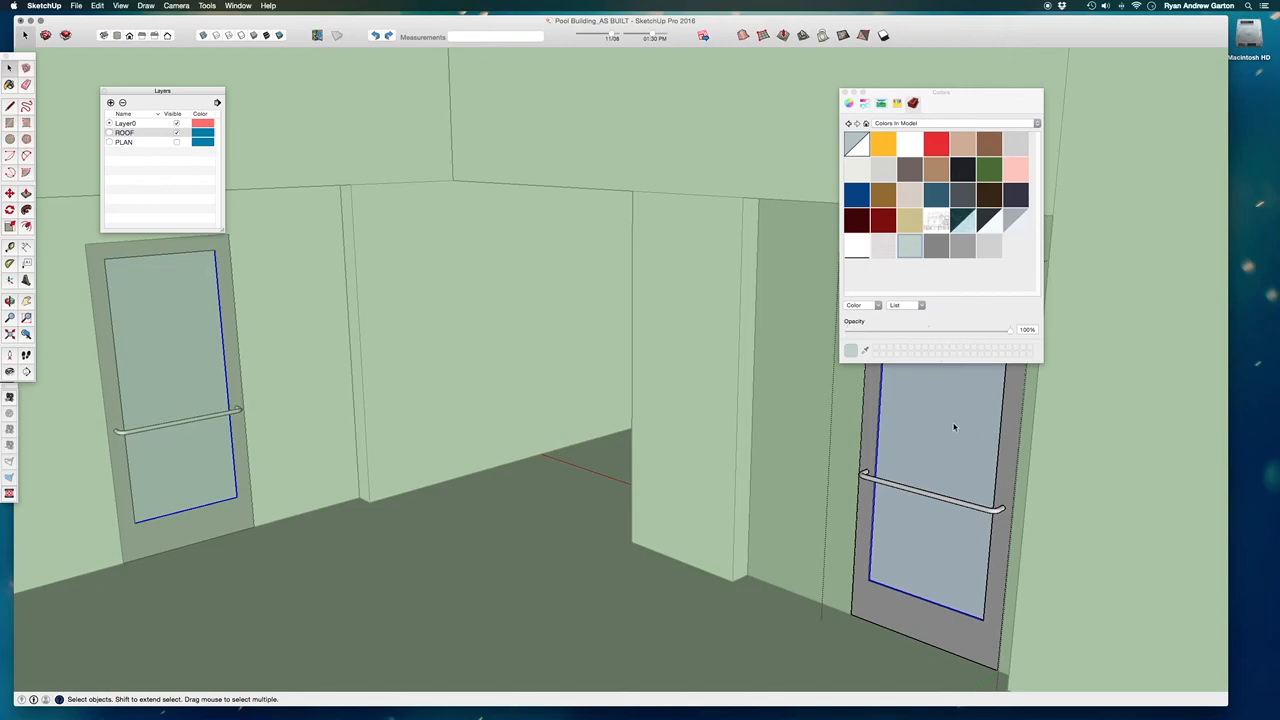
pyautogui.click(910, 248)
pyautogui.scroll(3, 920, 424)
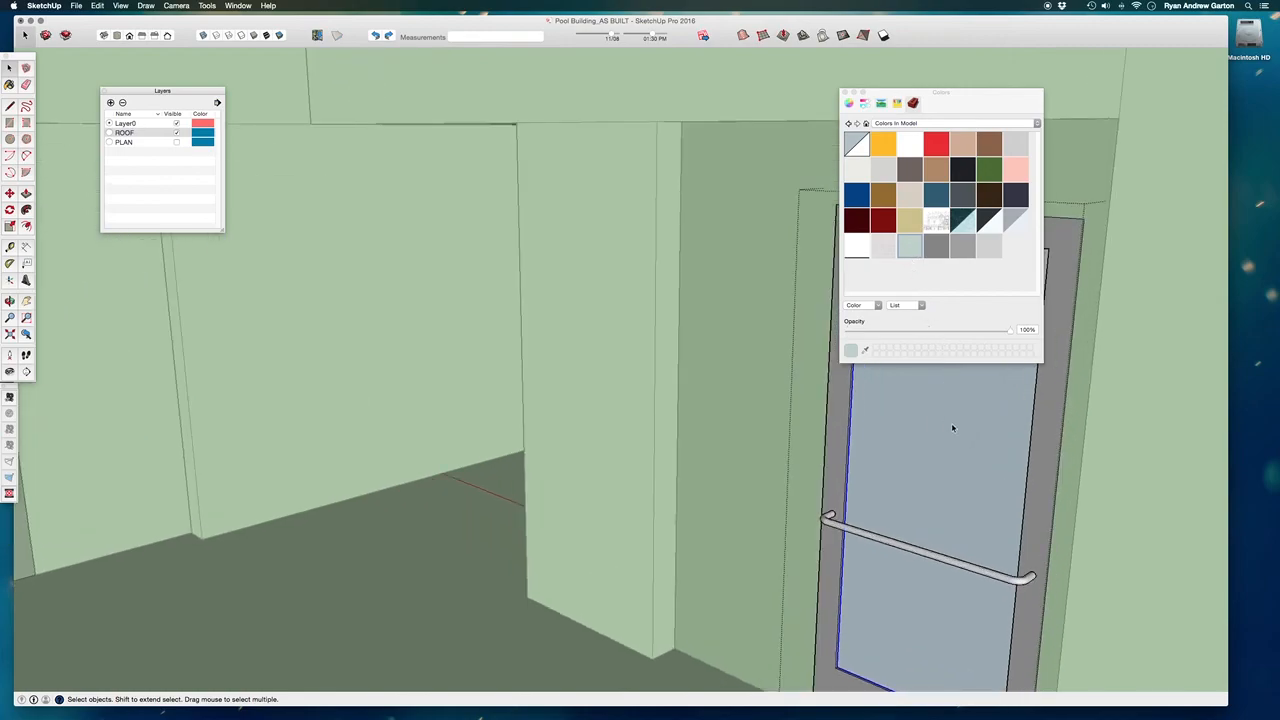
pyautogui.scroll(-4, 900, 470)
pyautogui.rightClick(566, 380)
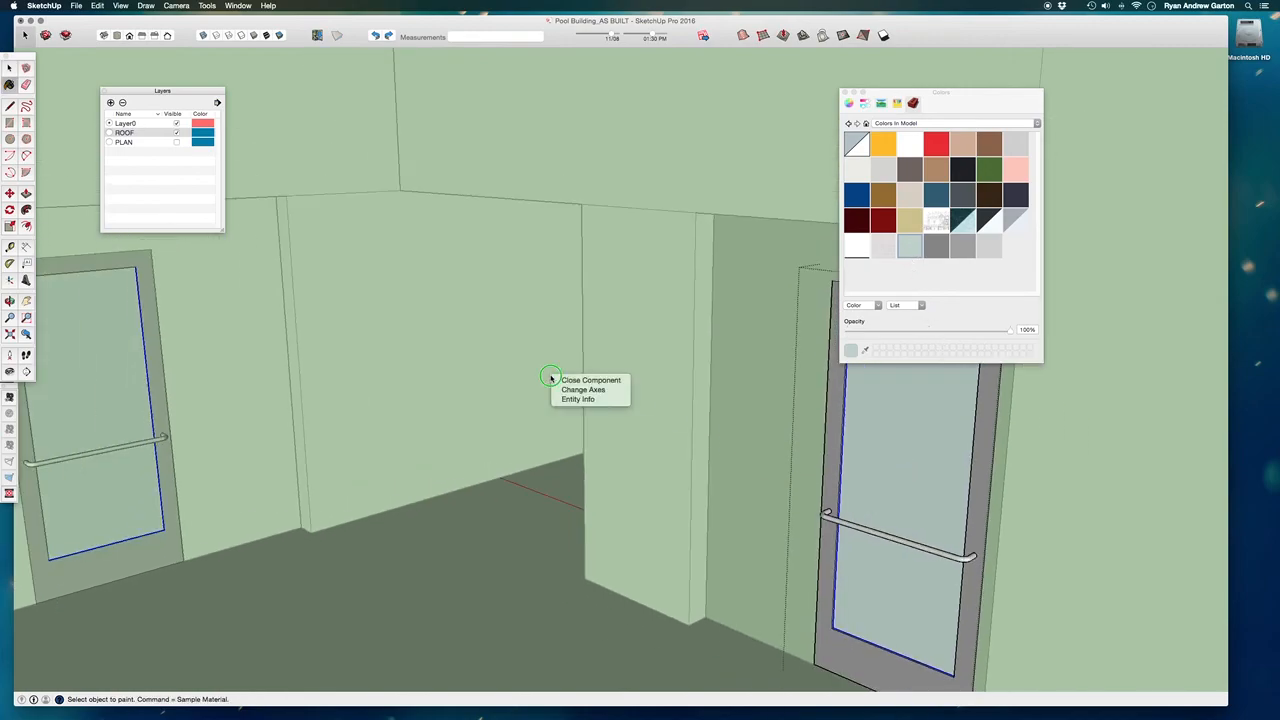
pyautogui.click(588, 381)
# Switch the active paint back to the grey used on the door frames and dismiss the Colors window.
pyautogui.scroll(-3, 708, 371)
pyautogui.scroll(6, 710, 364)
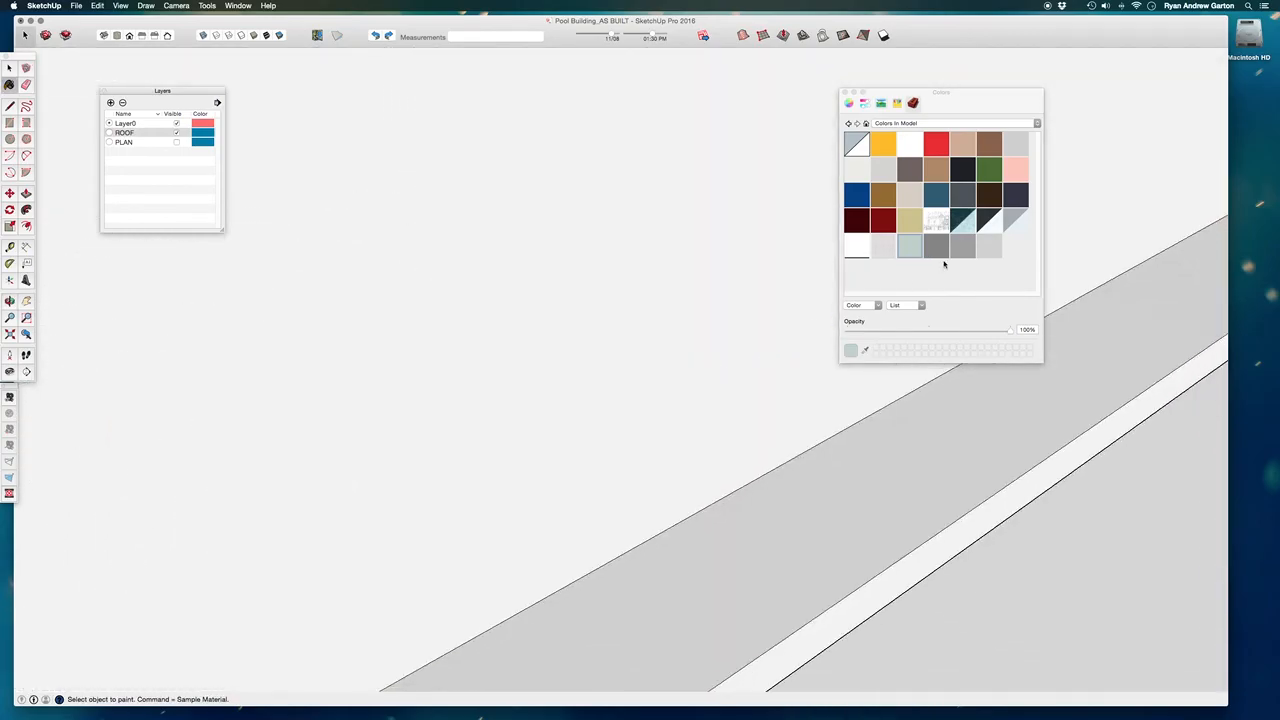
pyautogui.scroll(-10, 560, 414)
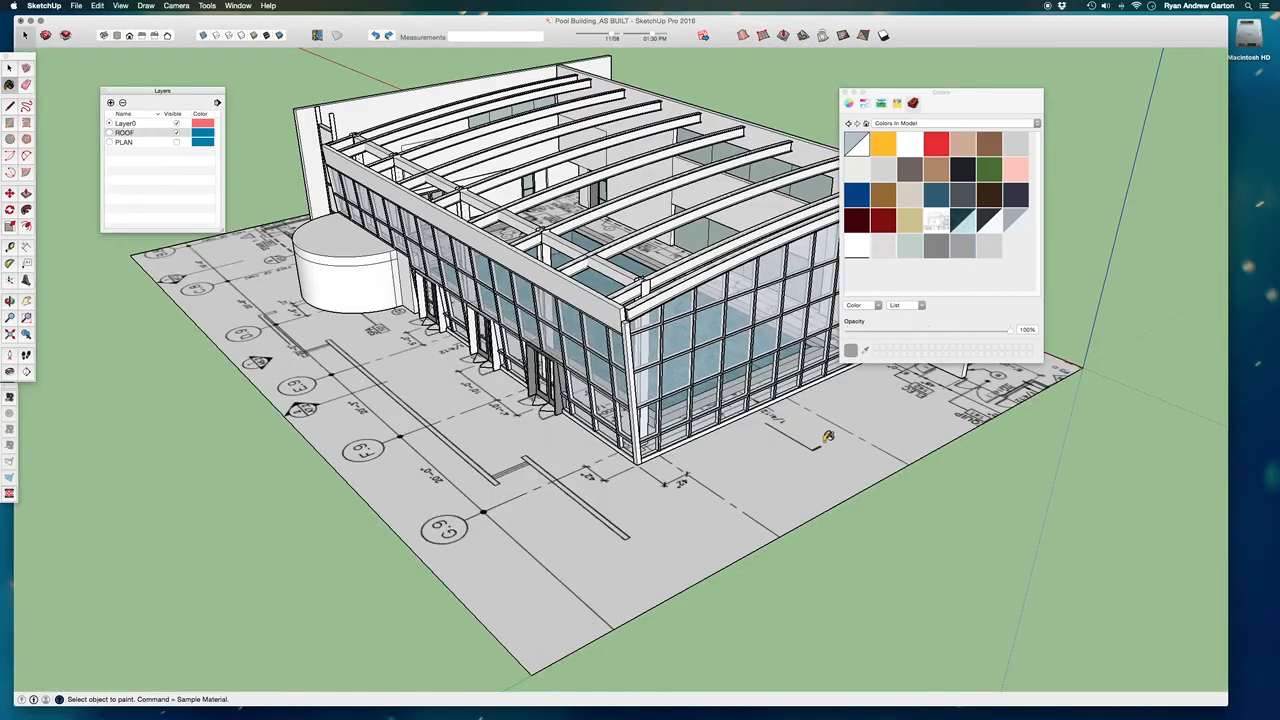
pyautogui.moveTo(829, 434)
pyautogui.mouseDown(button='middle')
pyautogui.moveTo(640, 185)
pyautogui.moveTo(610, 57)
pyautogui.mouseUp(button='middle')
pyautogui.scroll(10, 614, 120)
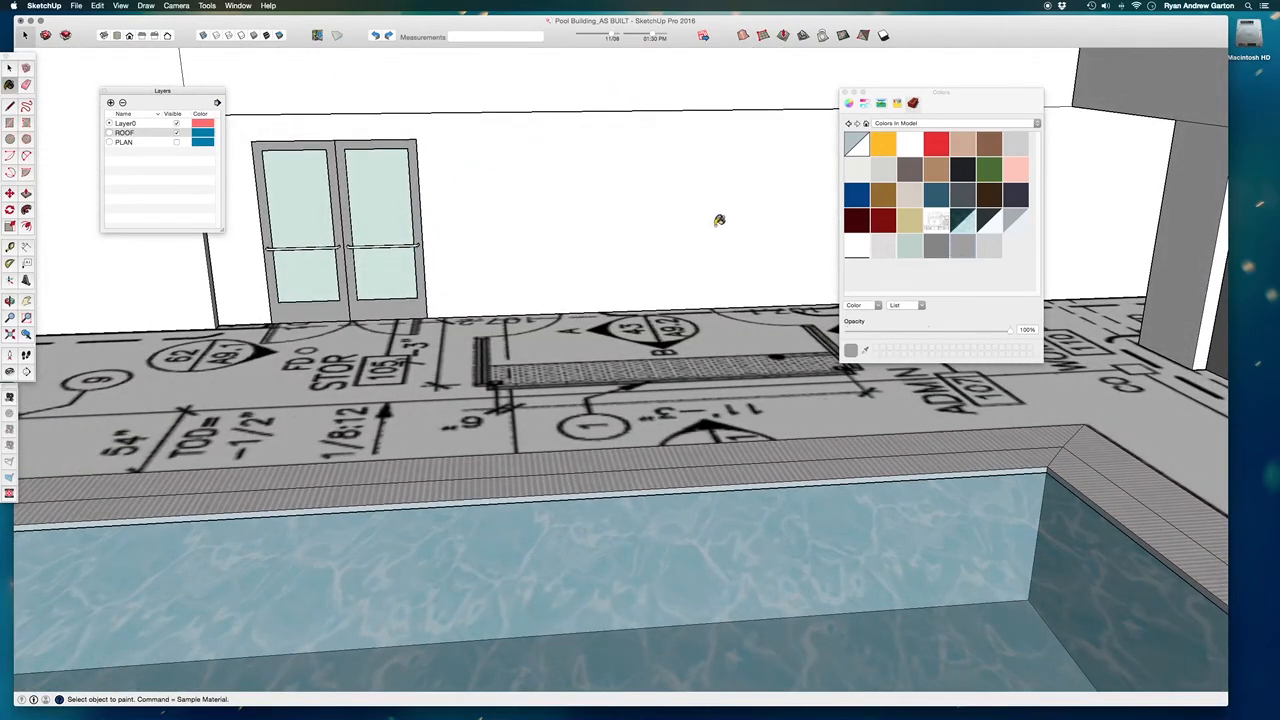
pyautogui.click(720, 218)
pyautogui.click(844, 93)
# Hide the glass panes of the tall curtain wall at the end of the pool.
pyautogui.moveTo(714, 257)
pyautogui.mouseDown(button='middle')
pyautogui.moveTo(431, 387)
pyautogui.moveTo(385, 388)
pyautogui.mouseUp(button='middle')
pyautogui.scroll(-5, 806, 337)
pyautogui.moveTo(866, 366); pyautogui.dragTo(700, 281, button='middle')
pyautogui.moveTo(463, 206); pyautogui.dragTo(505, 174, button='middle')
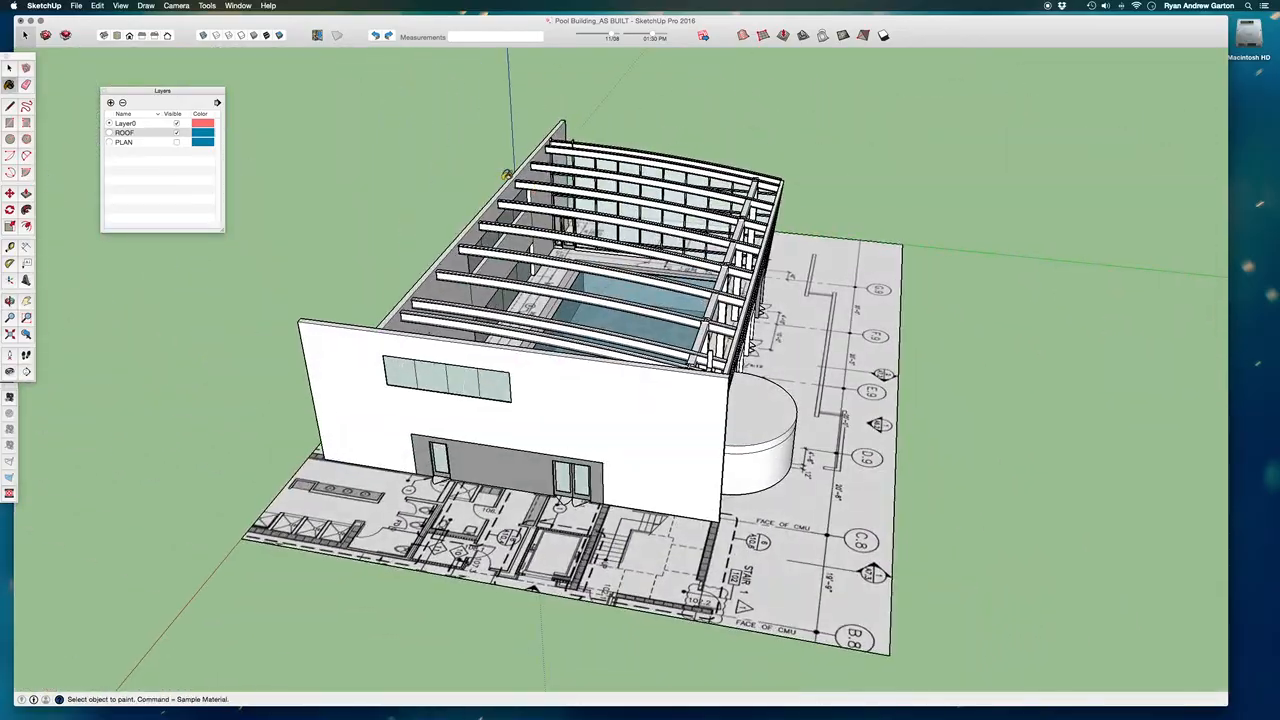
pyautogui.scroll(10, 621, 327)
pyautogui.moveTo(686, 273); pyautogui.dragTo(806, 206, button='middle')
pyautogui.keyDown('shift'); pyautogui.moveTo(770, 476); pyautogui.dragTo(928, 386, button='middle'); pyautogui.keyUp('shift')
pyautogui.moveTo(725, 512)
pyautogui.mouseDown(button='middle')
pyautogui.moveTo(731, 486)
pyautogui.moveTo(769, 466)
pyautogui.moveTo(706, 506)
pyautogui.mouseUp(button='middle')
pyautogui.scroll(-2, 760, 477)
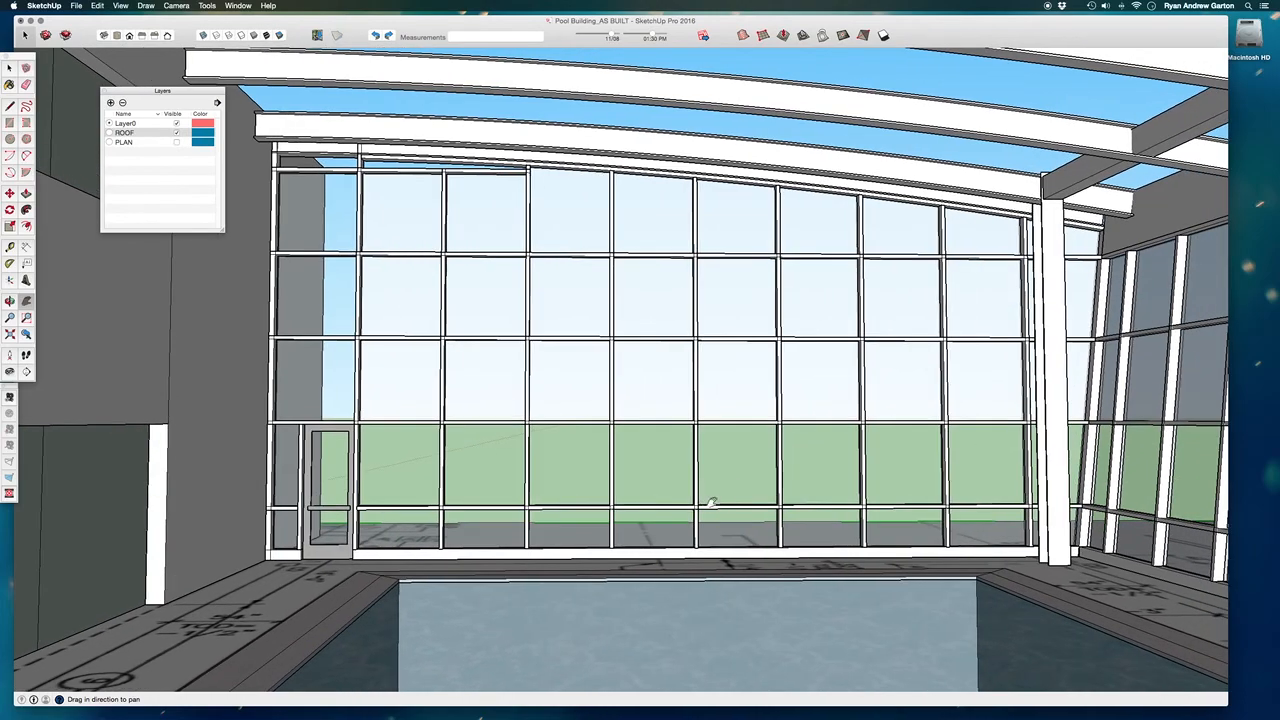
pyautogui.click(677, 486)
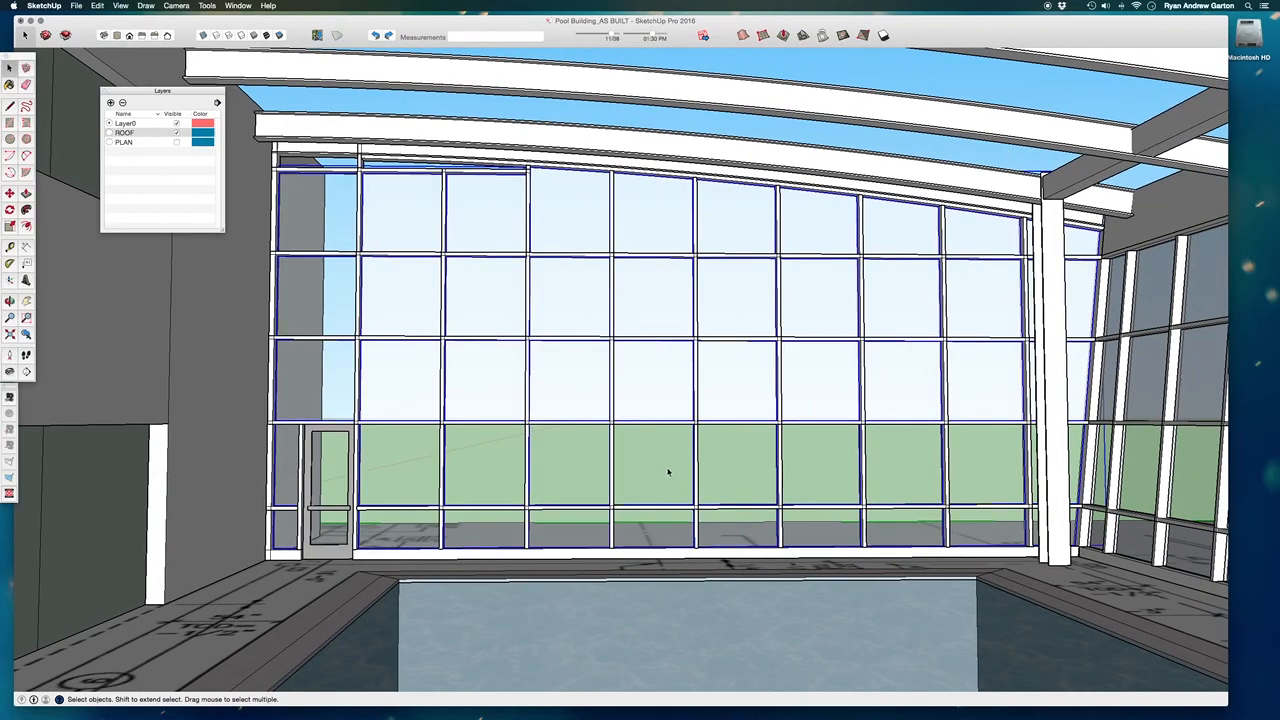
pyautogui.press('Delete')
# Hide the corner column, the curved roof beams, the longitudinal beam and the long solid wall around the end curtain wall.
pyautogui.click(1054, 386)
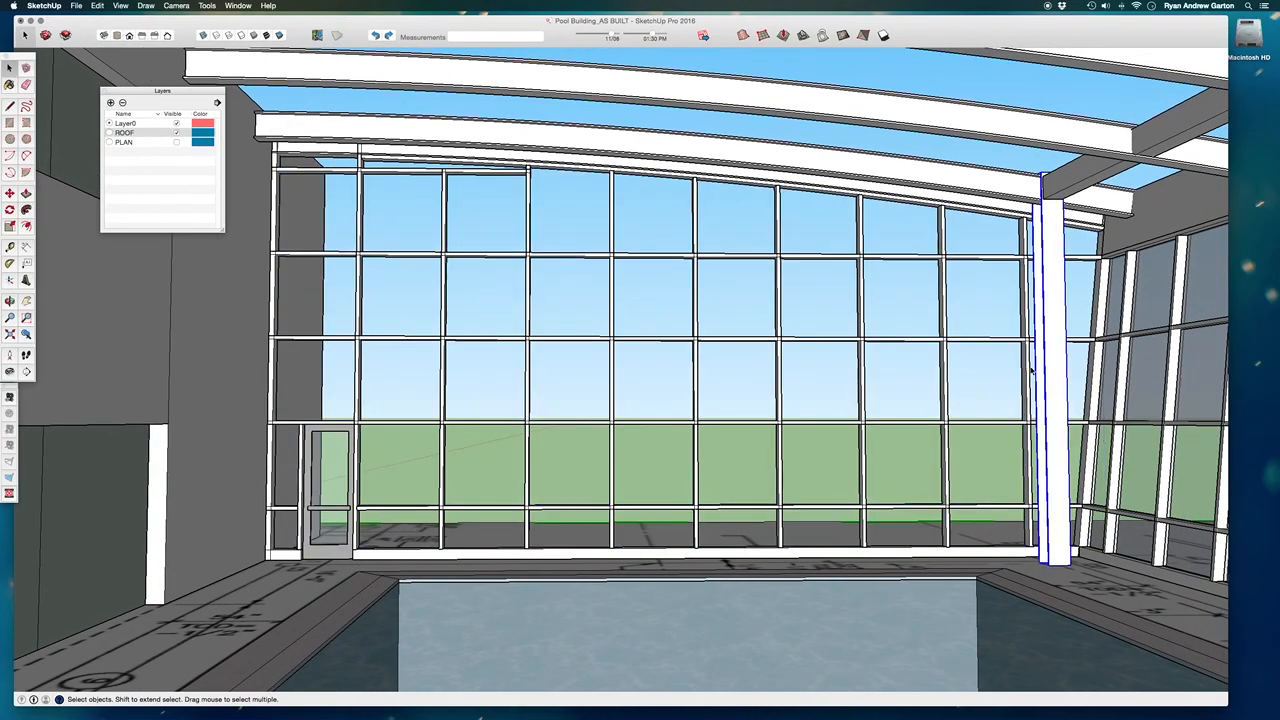
pyautogui.press('Delete')
pyautogui.click(1035, 194)
pyautogui.press('Delete')
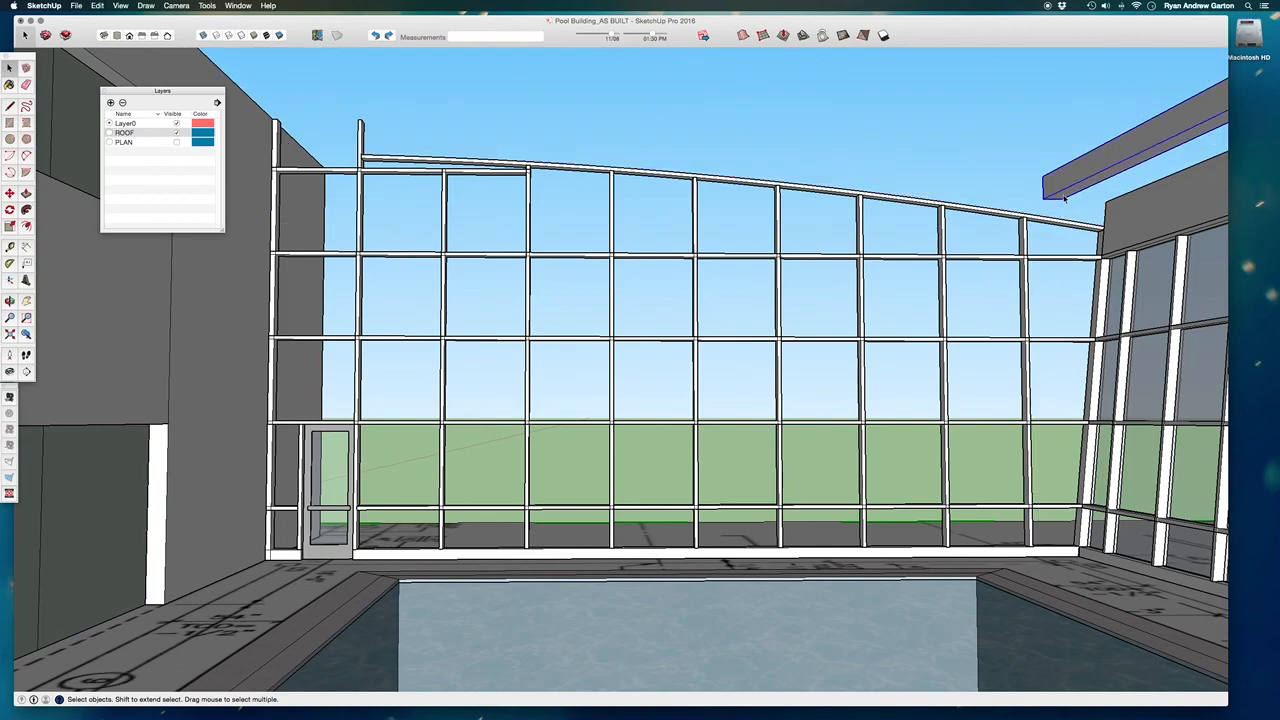
pyautogui.press('Delete')
# Hide the curtain wall's door, the scale figure, and the floor plan with the pool deck.
pyautogui.click(331, 505)
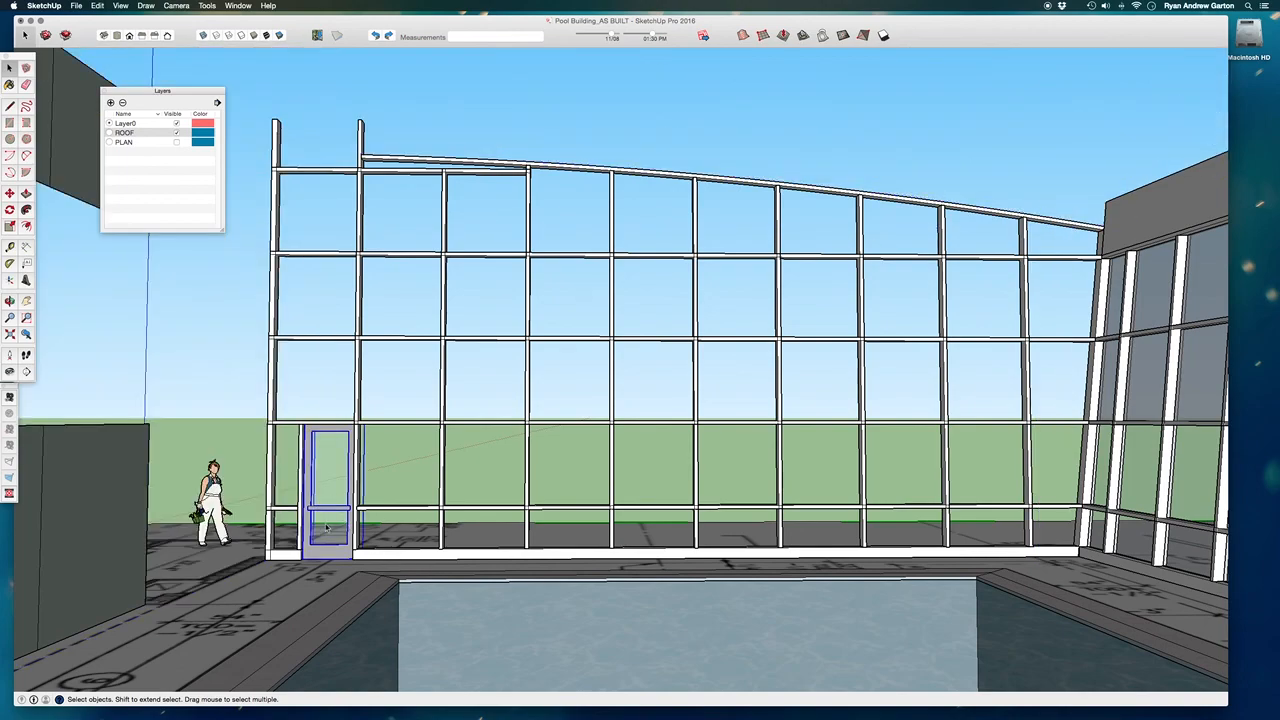
pyautogui.press('Delete')
pyautogui.click(212, 490)
pyautogui.press('Delete')
pyautogui.click(262, 593)
pyautogui.press('Delete')
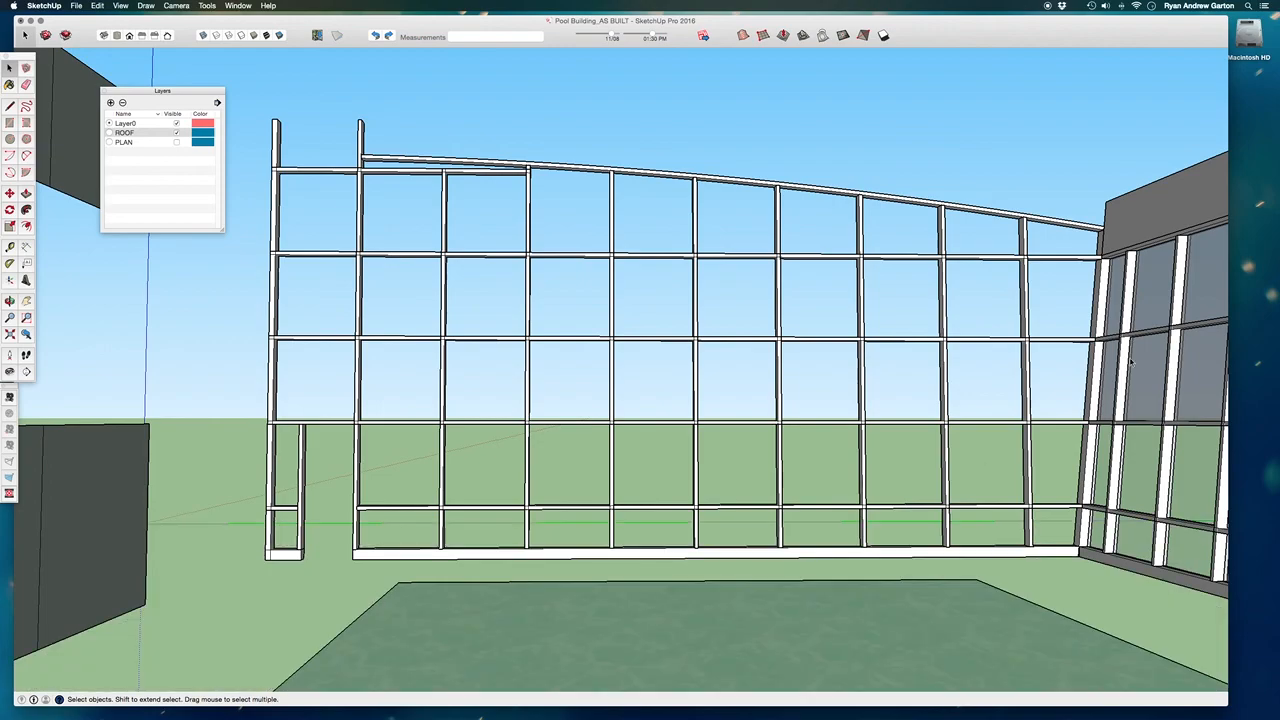
# Hide the fascia, glass, nearest mullions and horizontal rails of the side facade adjoining the end curtain wall.
pyautogui.click(1122, 237)
pyautogui.press('Delete')
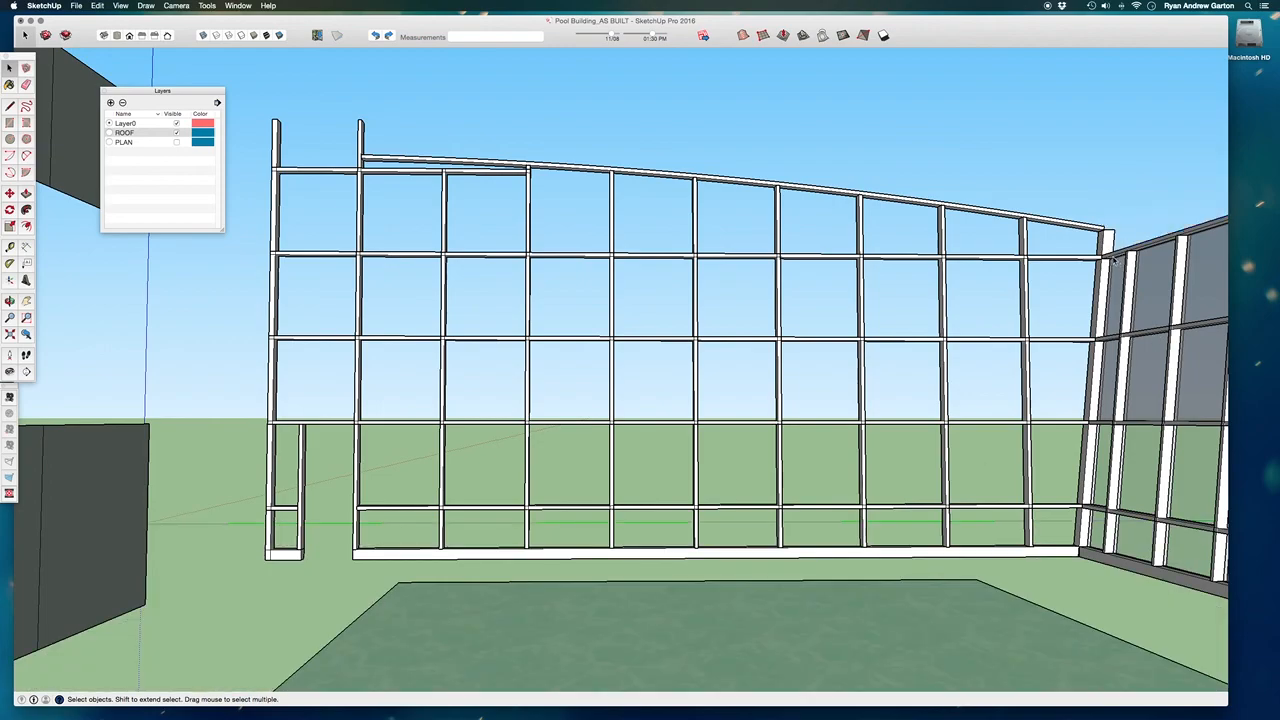
pyautogui.click(1111, 414)
pyautogui.press('Delete')
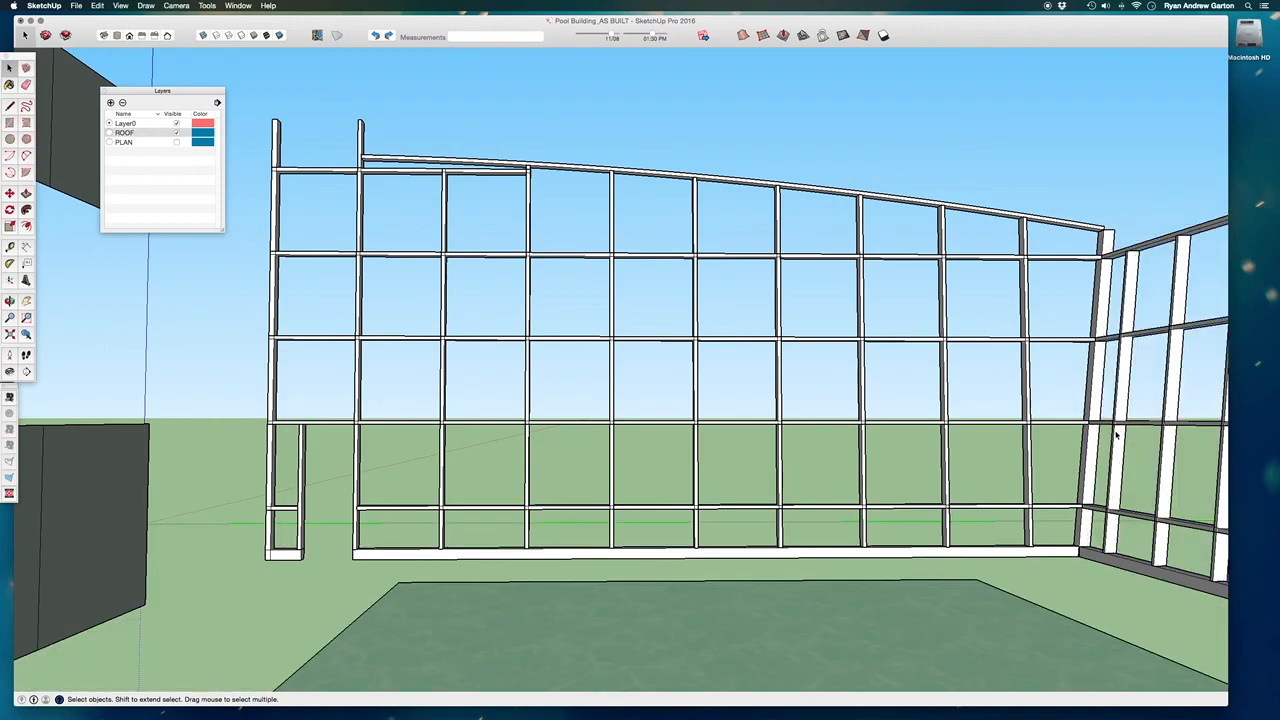
pyautogui.press('Delete')
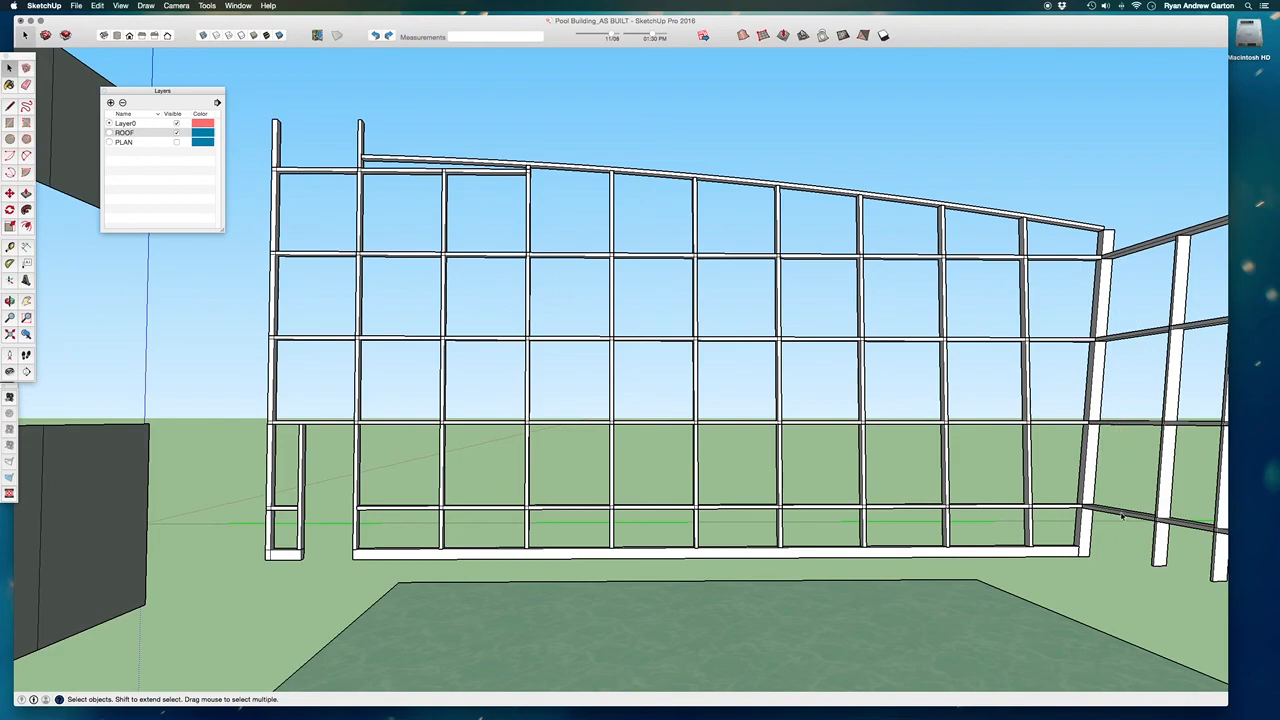
pyautogui.press('Delete')
pyautogui.click(1128, 425)
pyautogui.press('Delete')
pyautogui.moveTo(1151, 341); pyautogui.dragTo(1134, 211)
pyautogui.press('Delete')
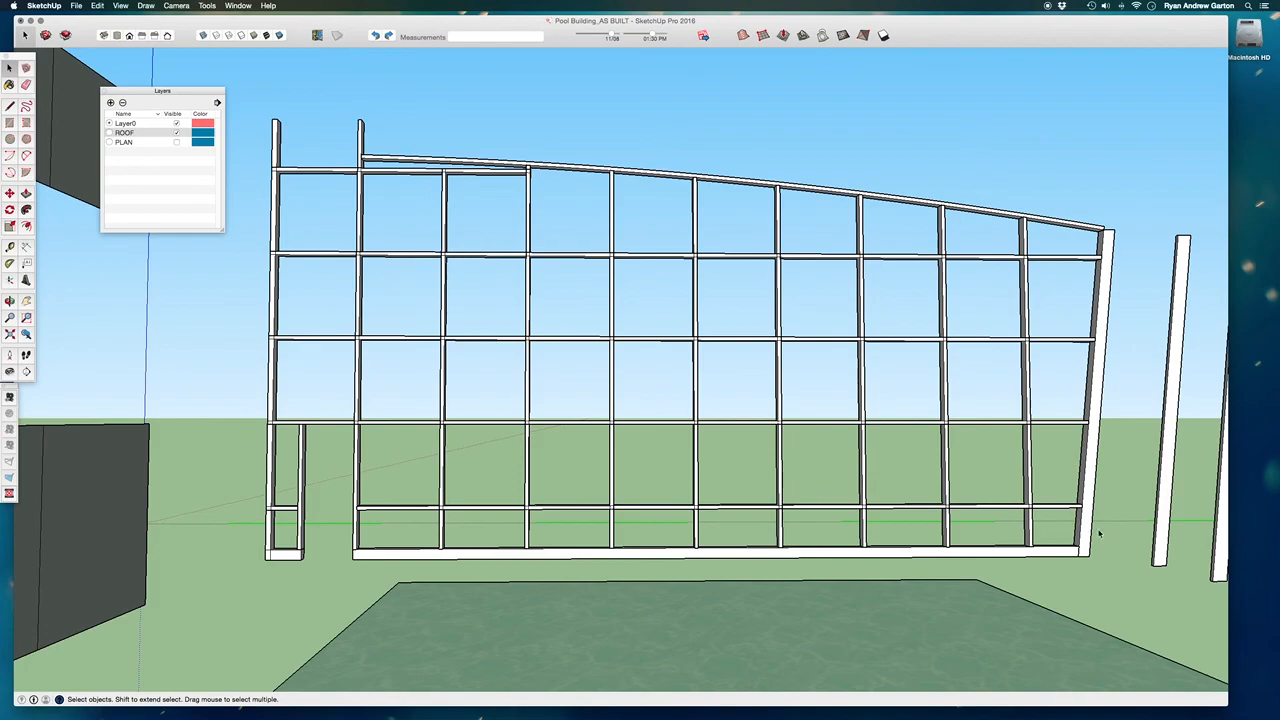
# Group all frame members of the end curtain wall and paint the group with the lighter grey.
pyautogui.moveTo(1110, 532); pyautogui.dragTo(246, 71)
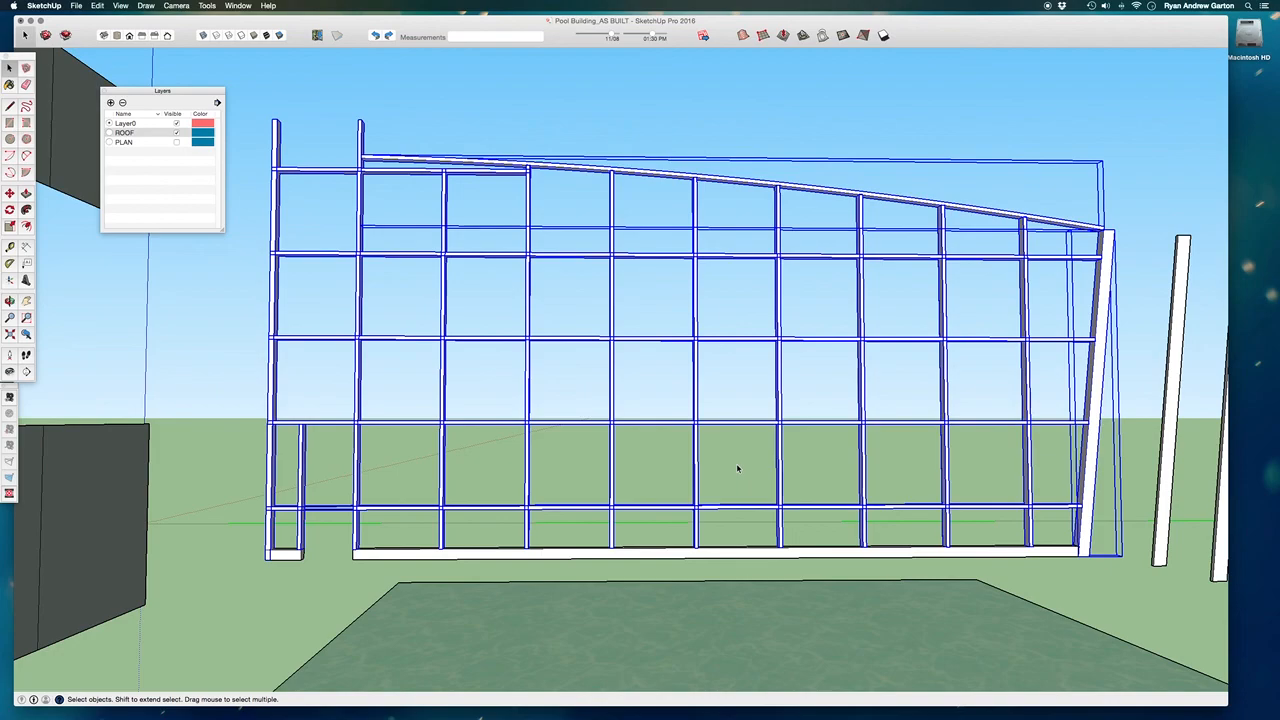
pyautogui.press('super+g')
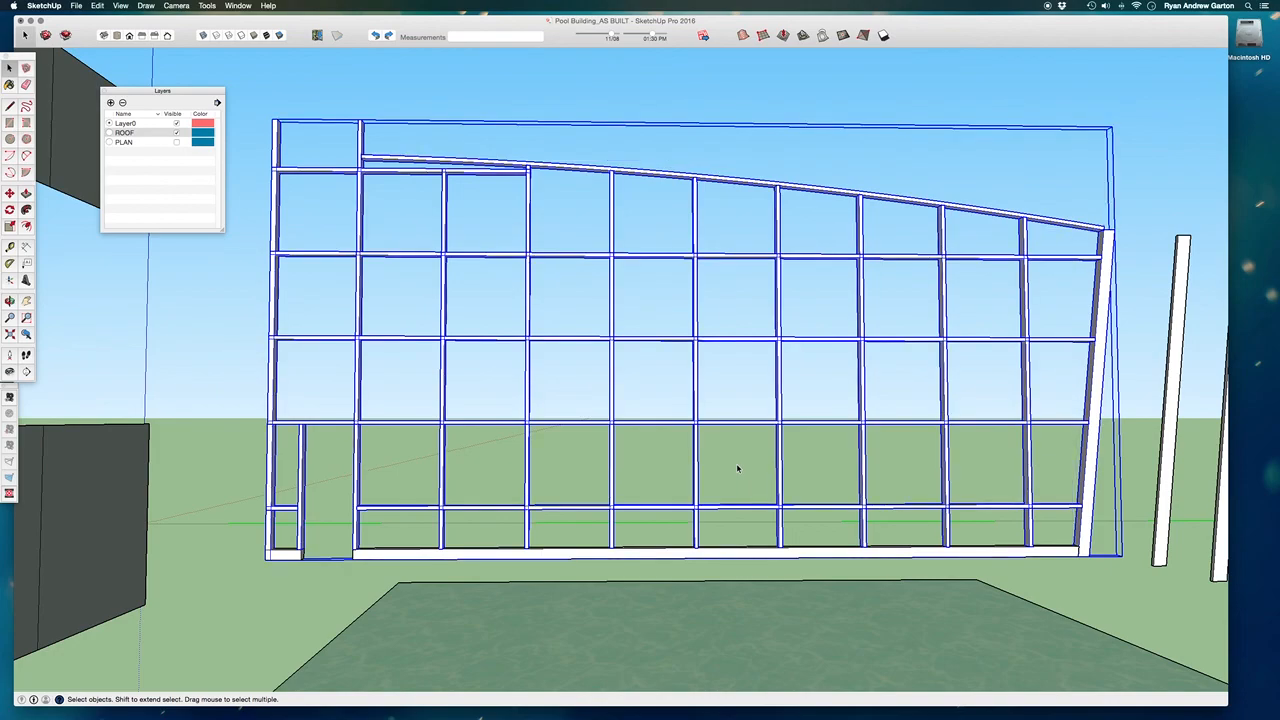
pyautogui.press('b')
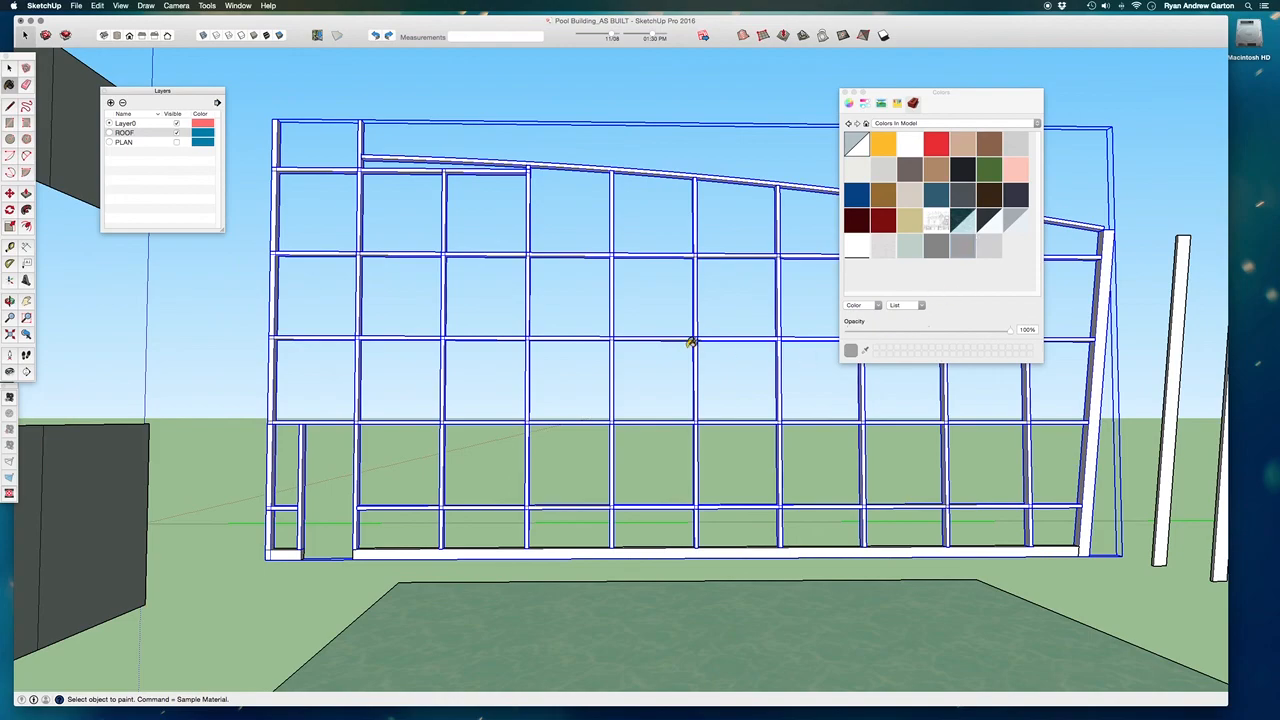
pyautogui.click(703, 340)
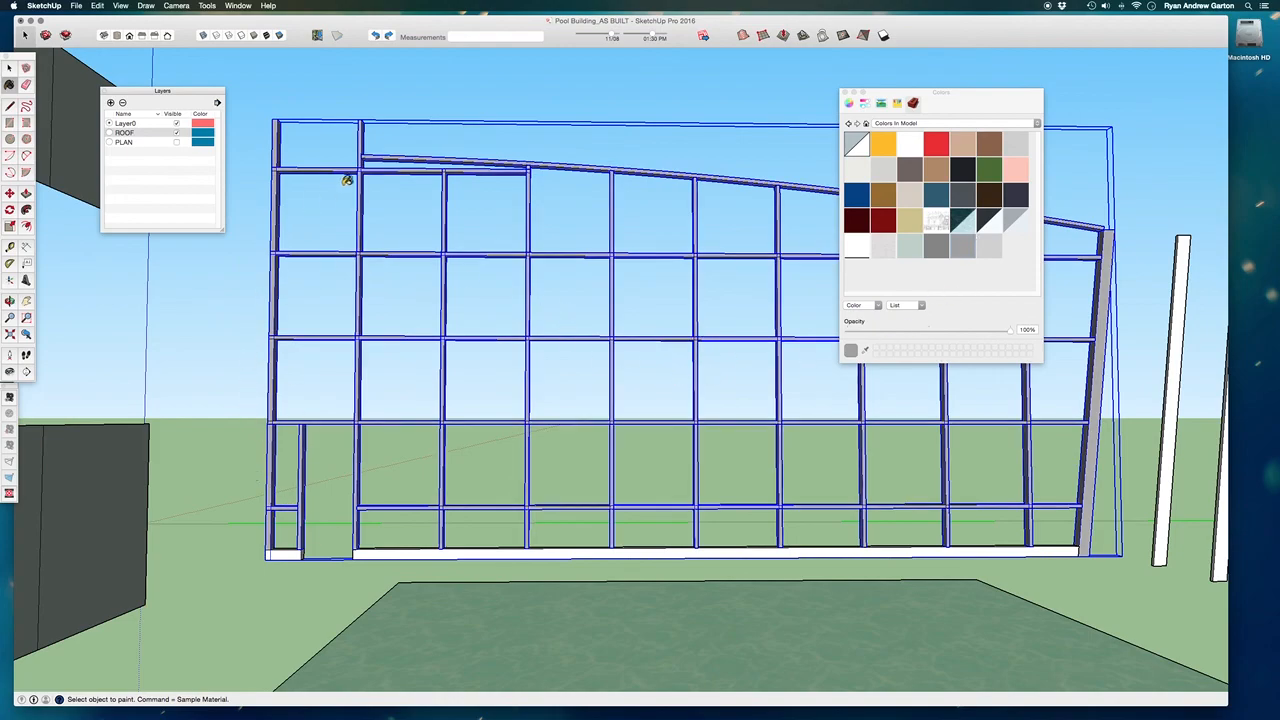
# Unhide the rest of the building, then hide everything except the long side facade and its adjoining structure.
pyautogui.moveTo(438, 277); pyautogui.dragTo(482, 398, button='middle')
pyautogui.moveTo(547, 431)
pyautogui.mouseDown(button='middle')
pyautogui.moveTo(285, 407)
pyautogui.moveTo(608, 379)
pyautogui.mouseUp(button='middle')
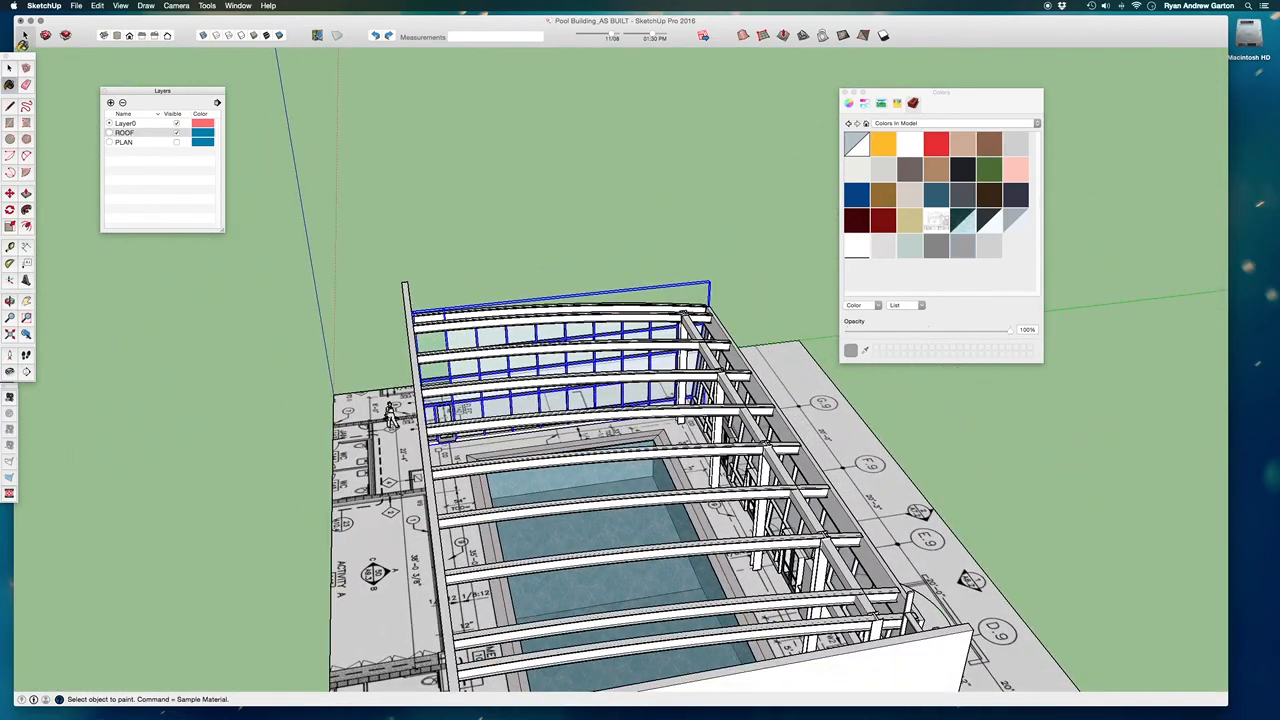
pyautogui.click(9, 67)
pyautogui.click(503, 266)
pyautogui.moveTo(503, 266); pyautogui.dragTo(429, 639, button='middle')
pyautogui.scroll(-5, 588, 488)
pyautogui.moveTo(911, 613); pyautogui.dragTo(405, 388)
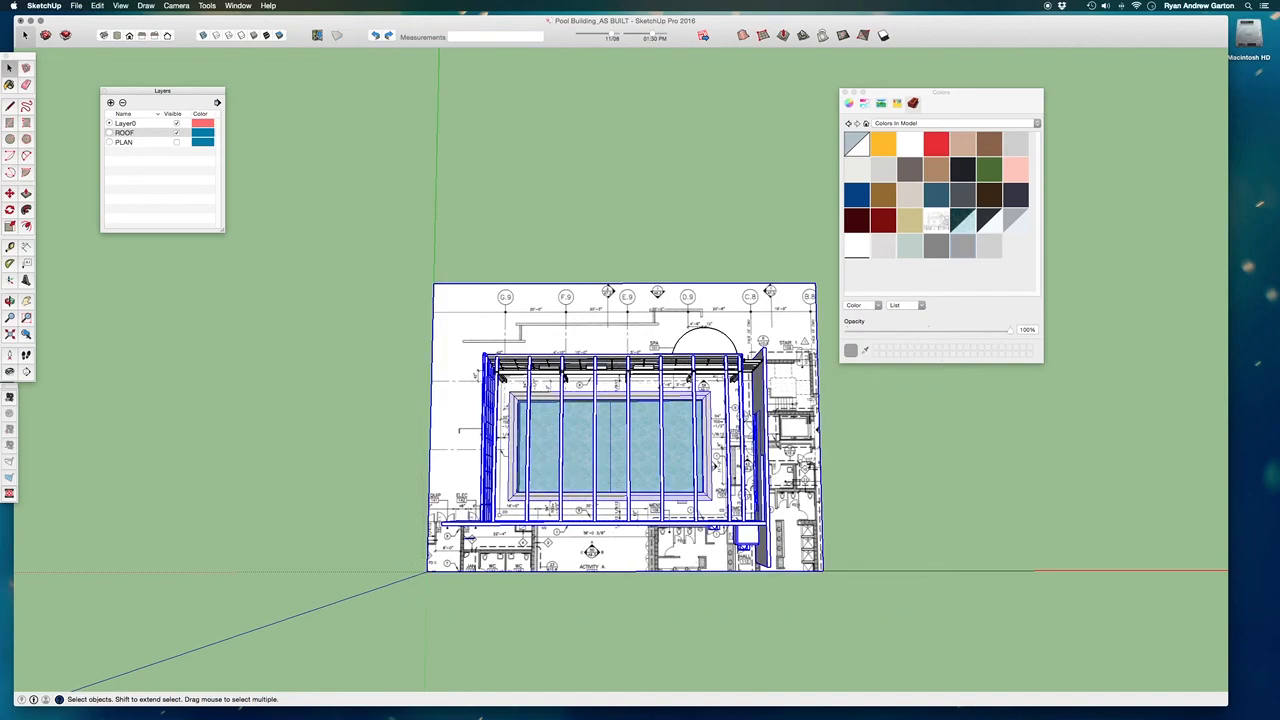
pyautogui.press('Delete')
# Hide the structural columns and the longitudinal beam standing in front of the long side facade.
pyautogui.moveTo(700, 557); pyautogui.dragTo(684, 105, button='middle')
pyautogui.scroll(4, 651, 397)
pyautogui.moveTo(651, 397); pyautogui.dragTo(645, 160, button='middle')
pyautogui.scroll(6, 615, 303)
pyautogui.scroll(-3, 590, 297)
pyautogui.moveTo(725, 313); pyautogui.dragTo(540, 236)
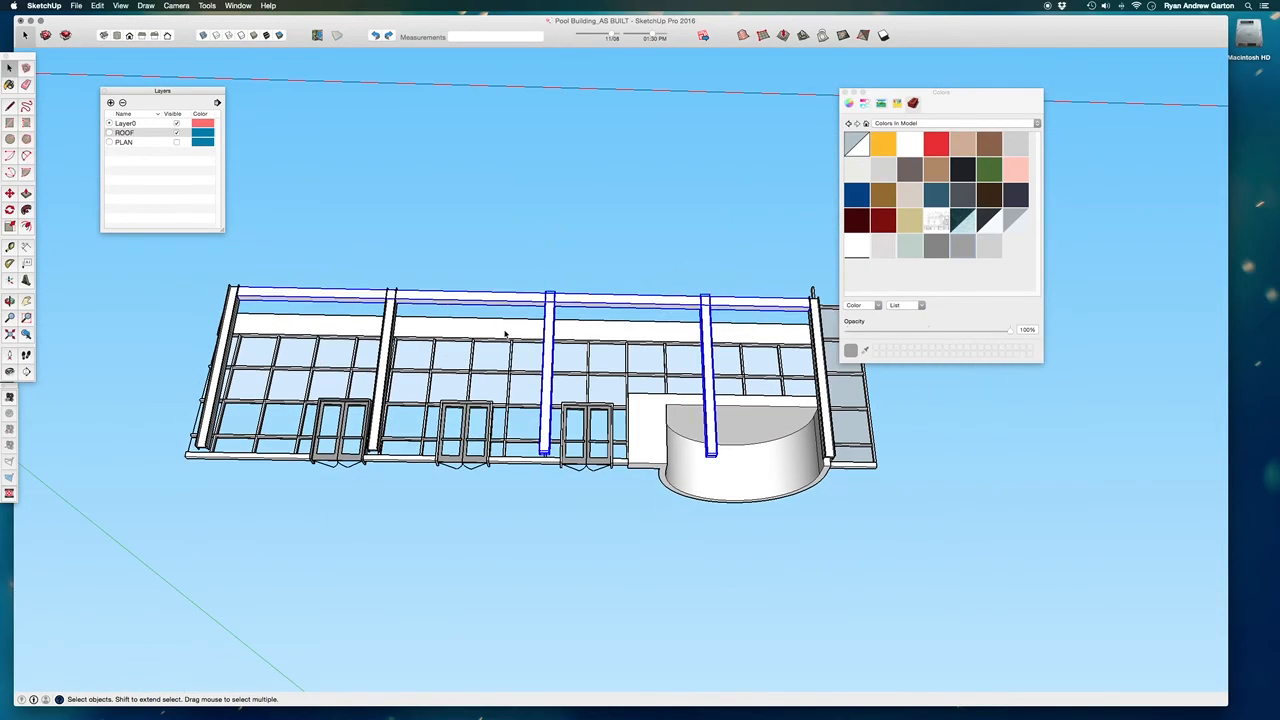
pyautogui.press('Delete')
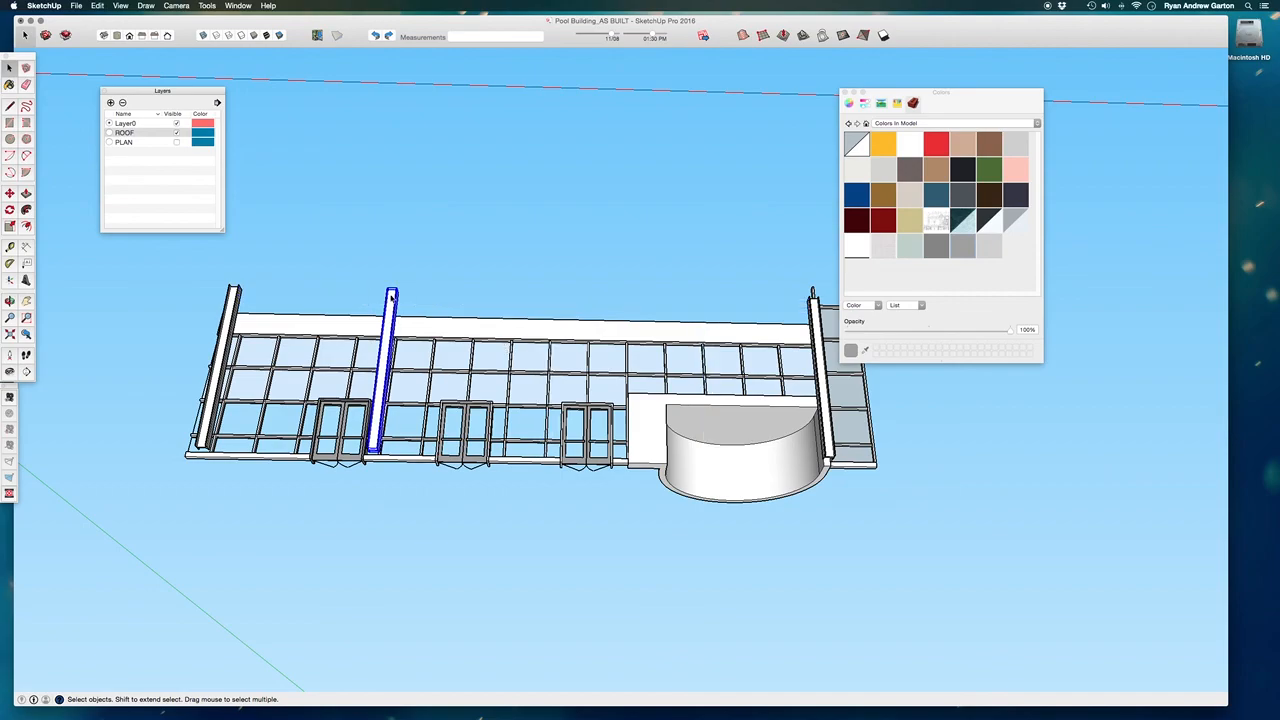
pyautogui.press('Delete')
# Hide the glass panes of the long side facade.
pyautogui.press('Delete')
pyautogui.moveTo(541, 414); pyautogui.dragTo(521, 482, button='middle')
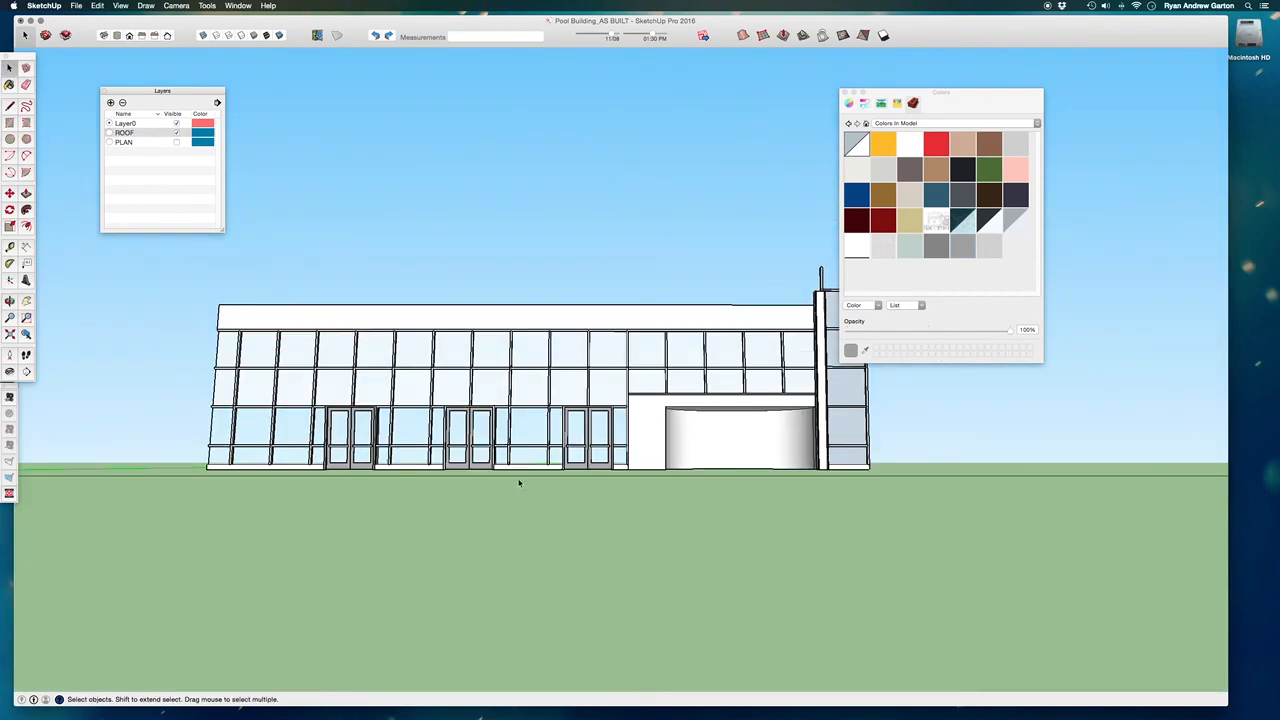
pyautogui.scroll(3, 521, 482)
pyautogui.click(540, 319)
# Hide the fascia band above the long side facade and the curved enclosure projecting from it.
pyautogui.press('Delete')
pyautogui.scroll(-3, 521, 364)
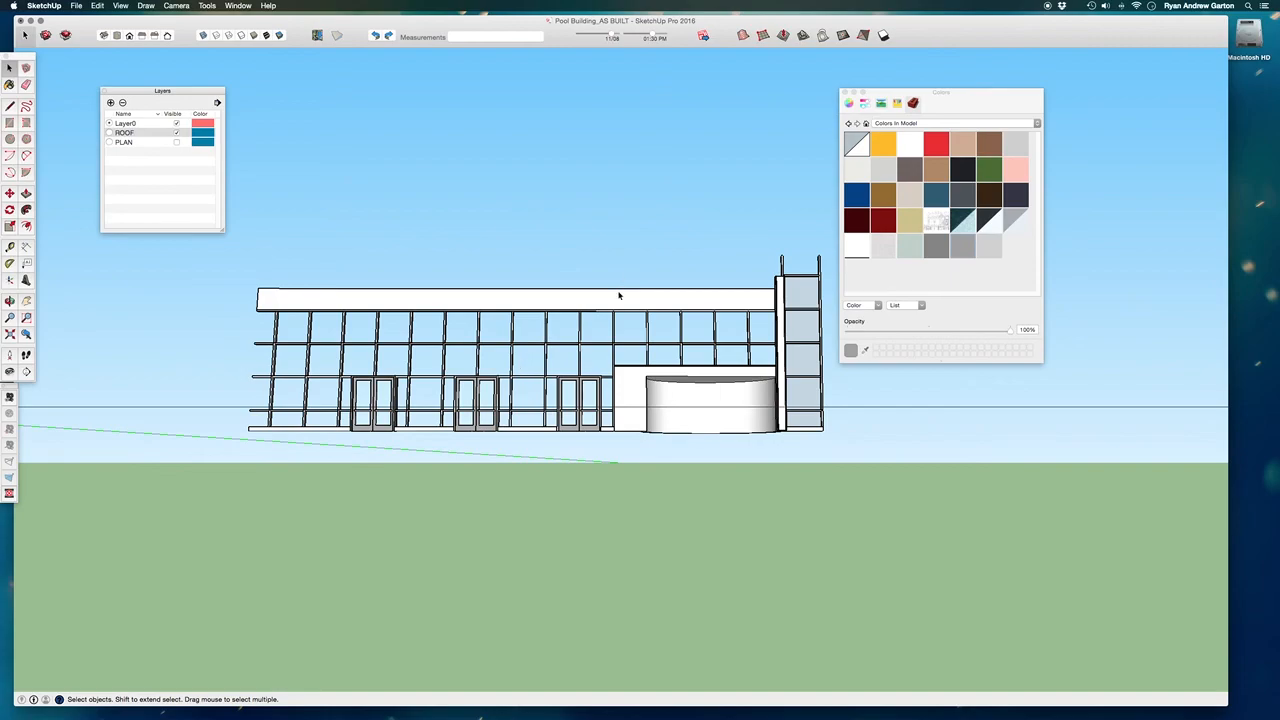
pyautogui.click(619, 295)
pyautogui.scroll(6, 630, 302)
pyautogui.press('Delete')
pyautogui.click(634, 468)
pyautogui.press('Delete')
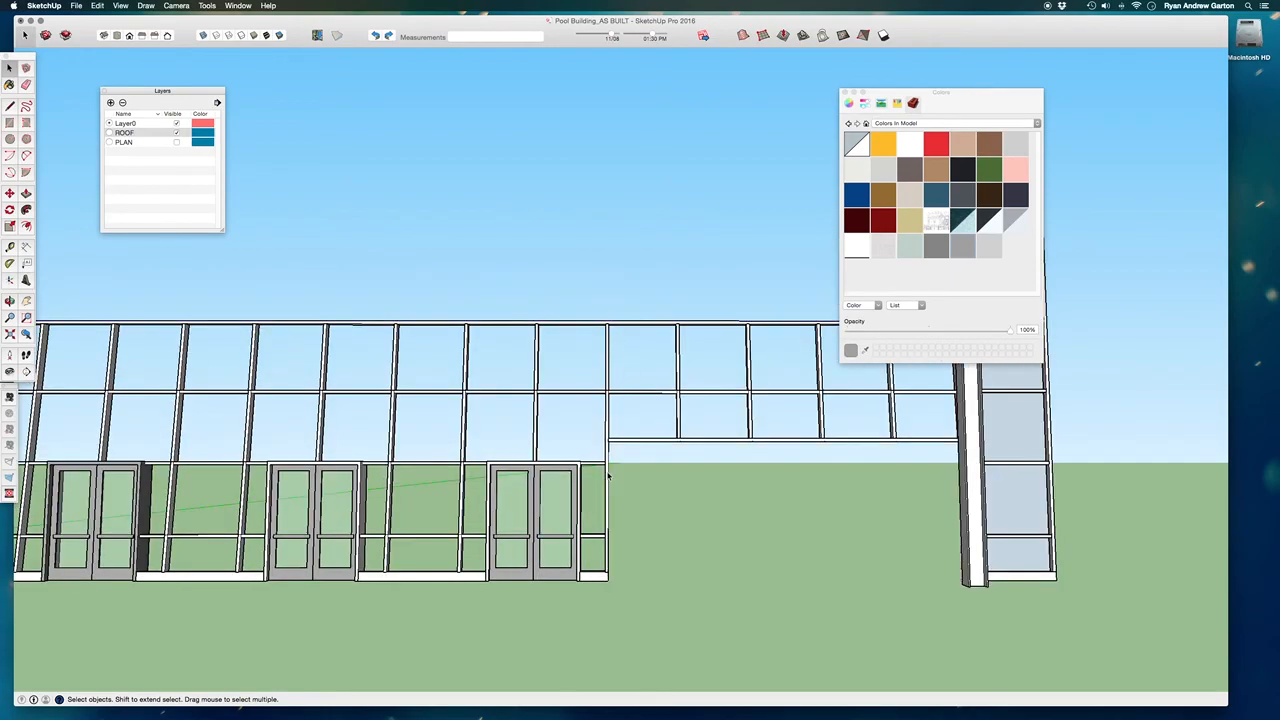
pyautogui.scroll(-2, 607, 476)
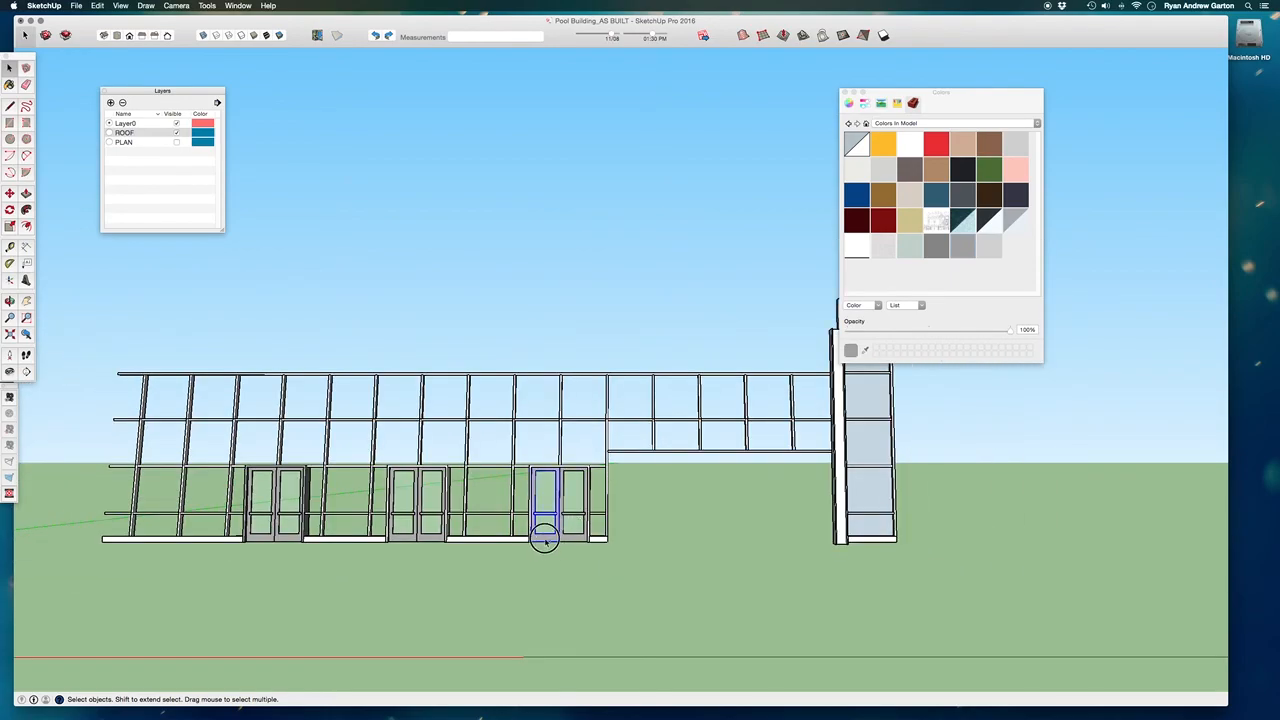
# Hide the three pairs of double doors in the long side facade.
pyautogui.click(551, 534)
pyautogui.keyDown('shift'); pyautogui.click(415, 515); pyautogui.keyUp('shift')
pyautogui.keyDown('shift'); pyautogui.click(275, 524); pyautogui.keyUp('shift')
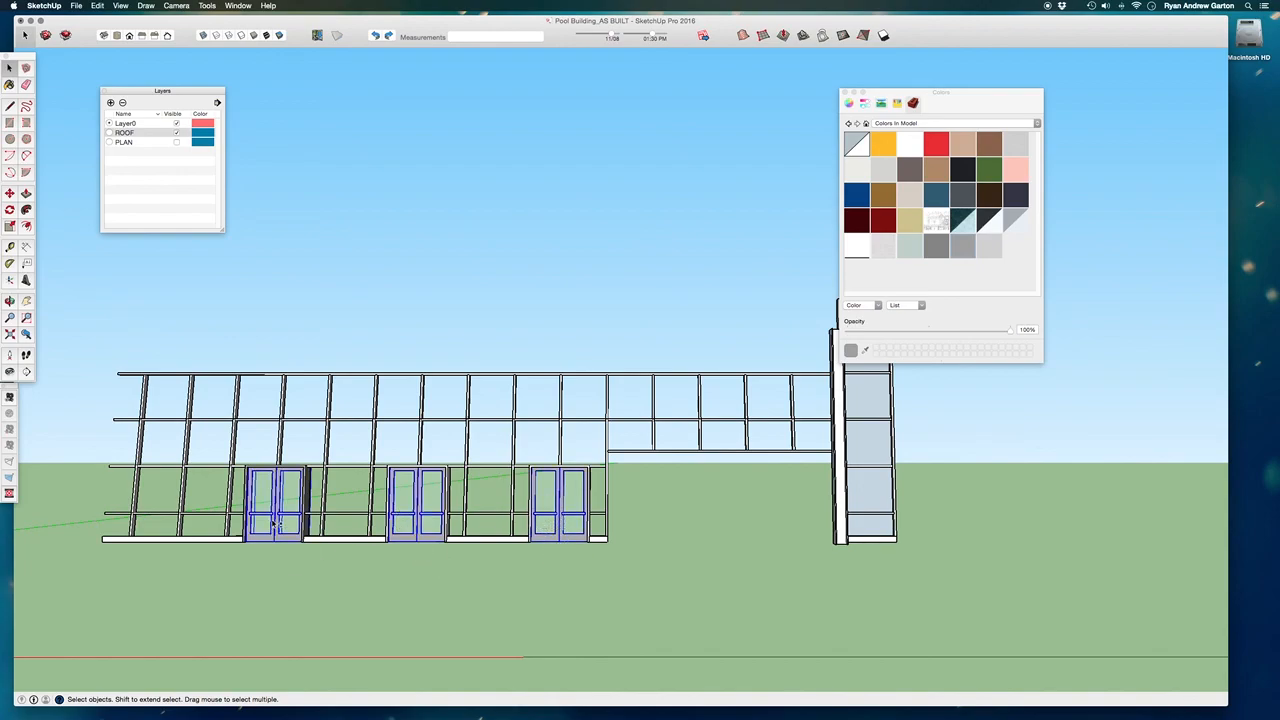
pyautogui.press('Delete')
# Hide the surrounds of the three doorways in the long side facade.
pyautogui.scroll(5, 385, 505)
pyautogui.click(392, 510)
pyautogui.press('Delete')
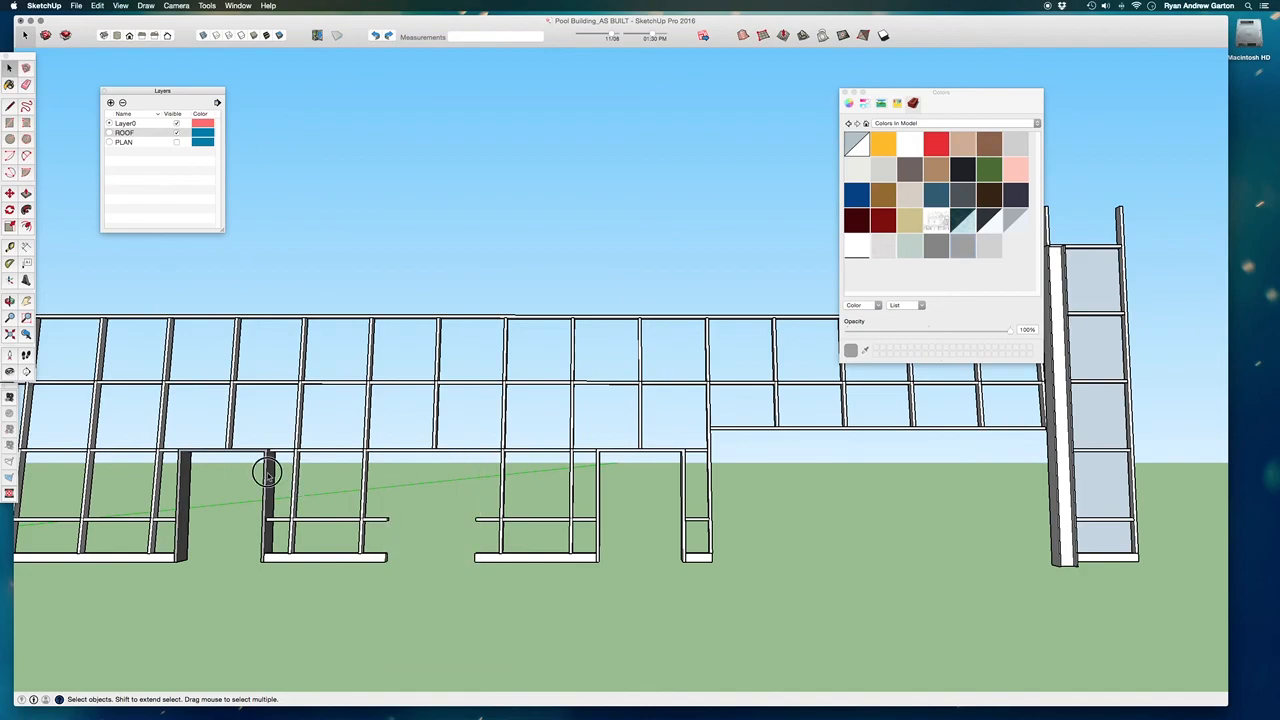
pyautogui.click(267, 473)
pyautogui.press('Delete')
pyautogui.click(600, 510)
pyautogui.press('Delete')
# Hide the structural column and the adjoining piece between the long facade and the tall narrow end bay.
pyautogui.scroll(-5, 560, 500)
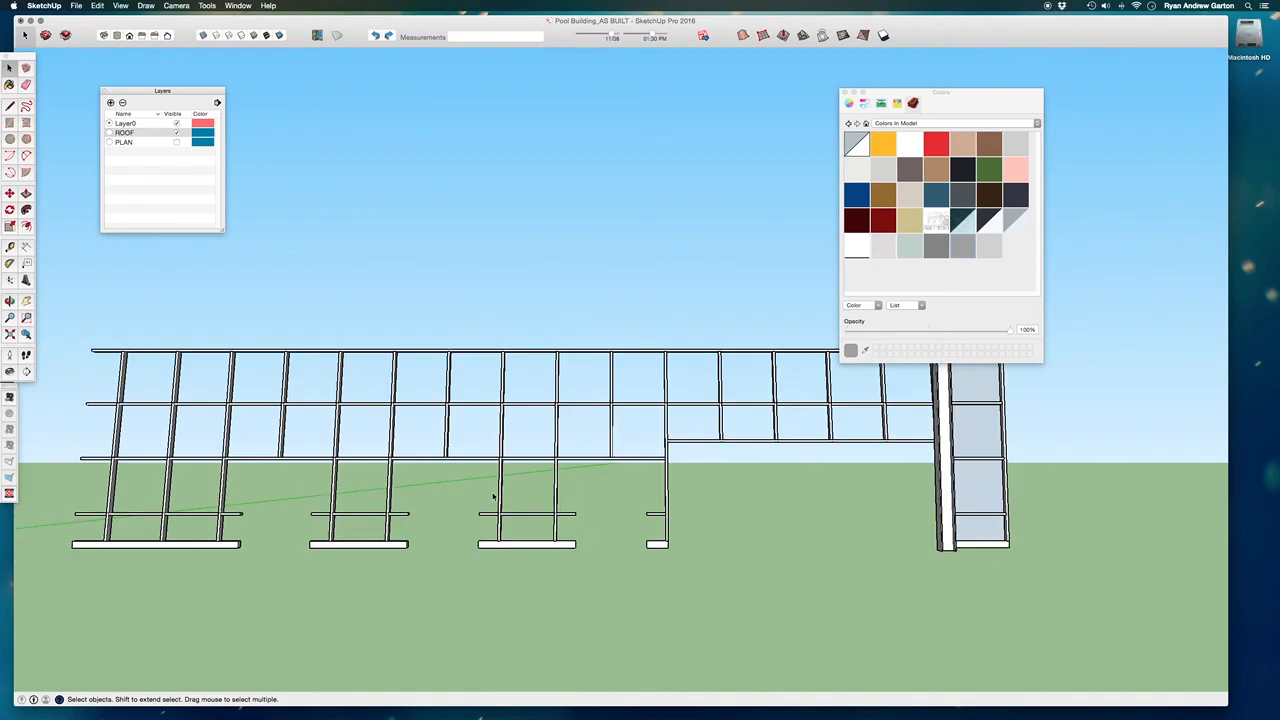
pyautogui.scroll(3, 795, 453)
pyautogui.moveTo(795, 453); pyautogui.dragTo(808, 393, button='middle')
pyautogui.press('Delete')
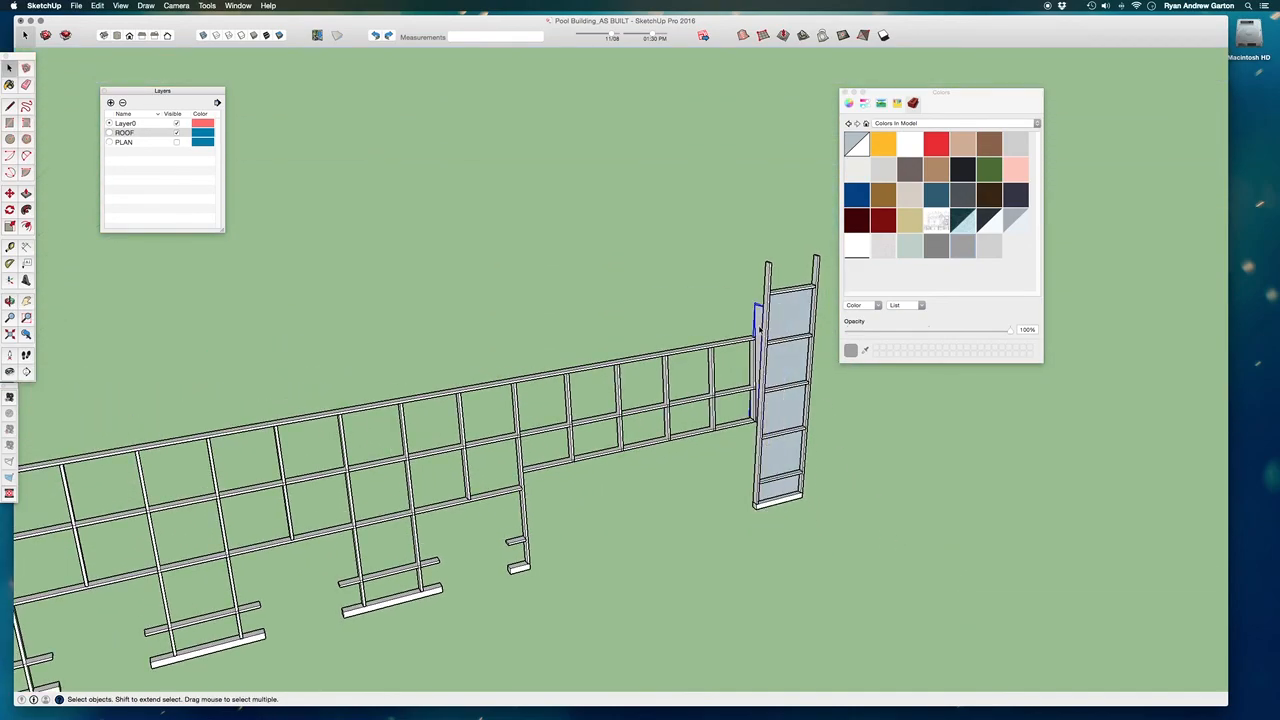
# Group all vertical and horizontal frame members of the tall narrow glazed bay at the facade's end.
pyautogui.moveTo(773, 482); pyautogui.dragTo(664, 320, button='middle')
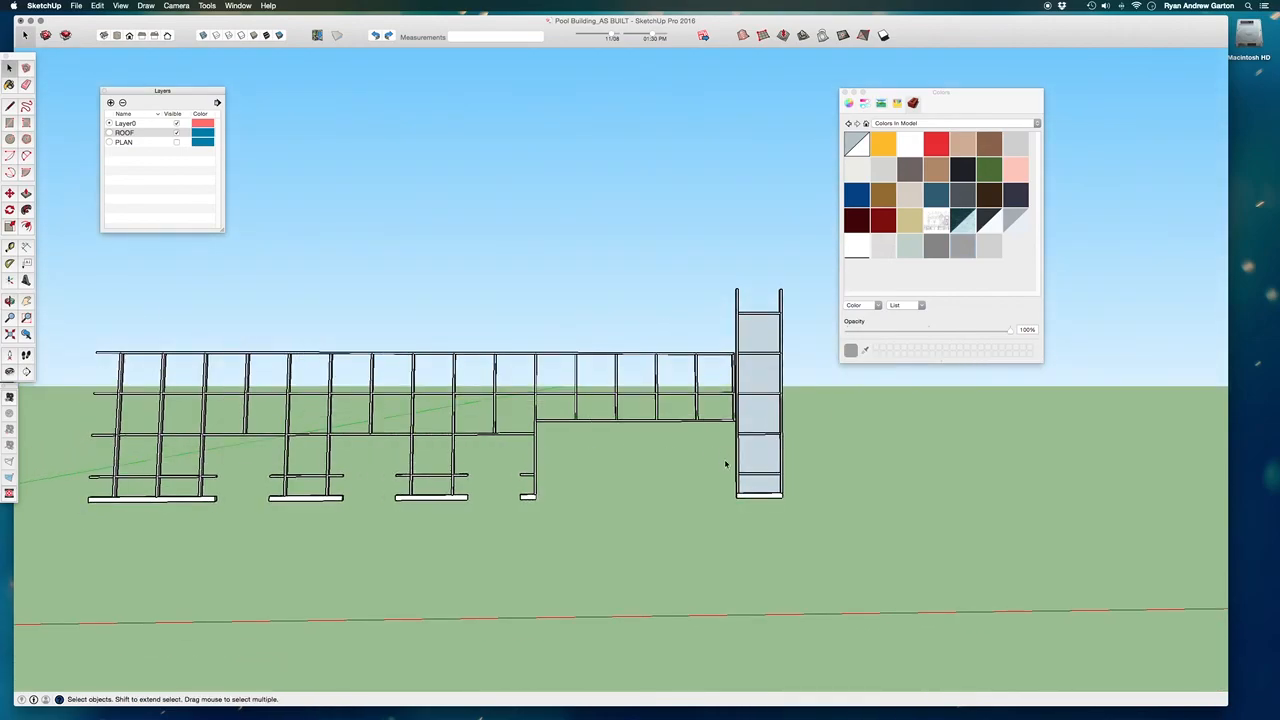
pyautogui.scroll(3, 762, 352)
pyautogui.moveTo(814, 580); pyautogui.dragTo(688, 234)
pyautogui.scroll(3, 745, 300)
pyautogui.scroll(-3, 746, 308)
pyautogui.click(788, 299)
pyautogui.scroll(3, 742, 319)
pyautogui.keyDown('shift'); pyautogui.moveTo(737, 314); pyautogui.dragTo(812, 340); pyautogui.keyUp('shift')
pyautogui.keyDown('shift'); pyautogui.moveTo(706, 378); pyautogui.dragTo(820, 400); pyautogui.keyUp('shift')
pyautogui.keyDown('shift'); pyautogui.moveTo(700, 450); pyautogui.dragTo(826, 466); pyautogui.keyUp('shift')
pyautogui.keyDown('shift'); pyautogui.moveTo(699, 547); pyautogui.dragTo(827, 561); pyautogui.keyUp('shift')
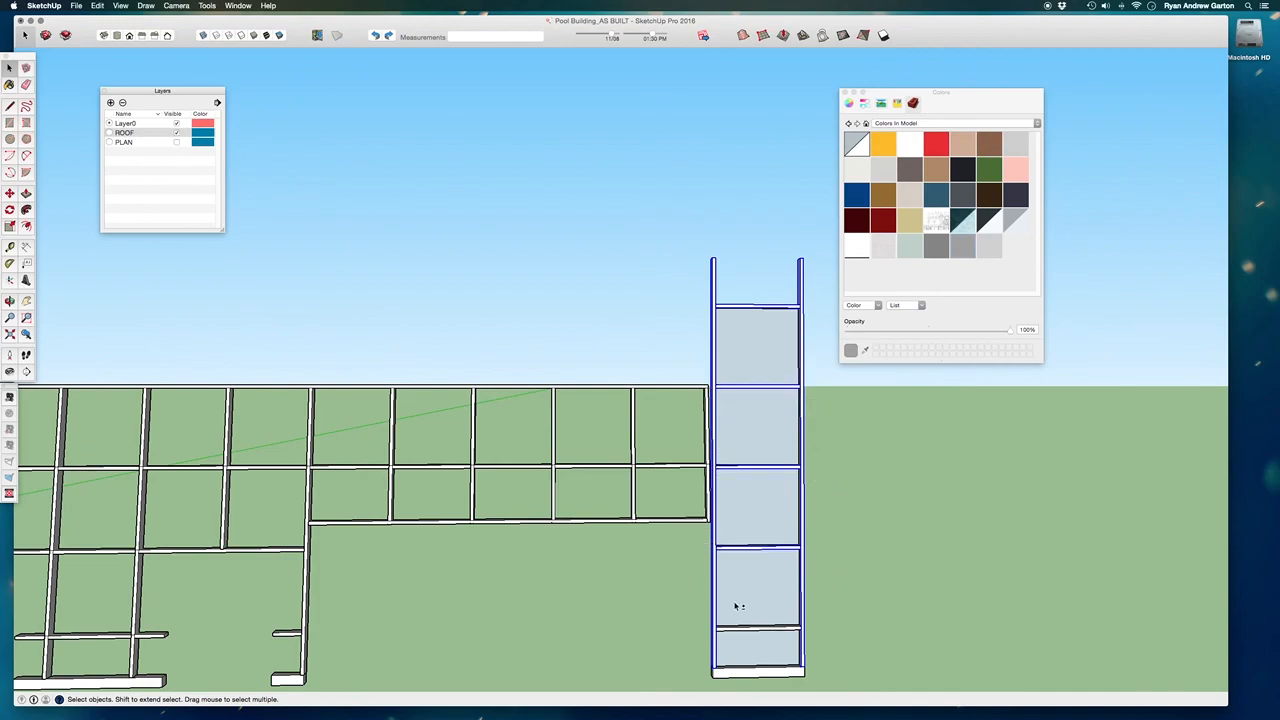
pyautogui.keyDown('shift'); pyautogui.moveTo(718, 600); pyautogui.dragTo(830, 652); pyautogui.keyUp('shift')
pyautogui.scroll(-2, 685, 356)
pyautogui.moveTo(795, 427); pyautogui.dragTo(898, 553, button='middle')
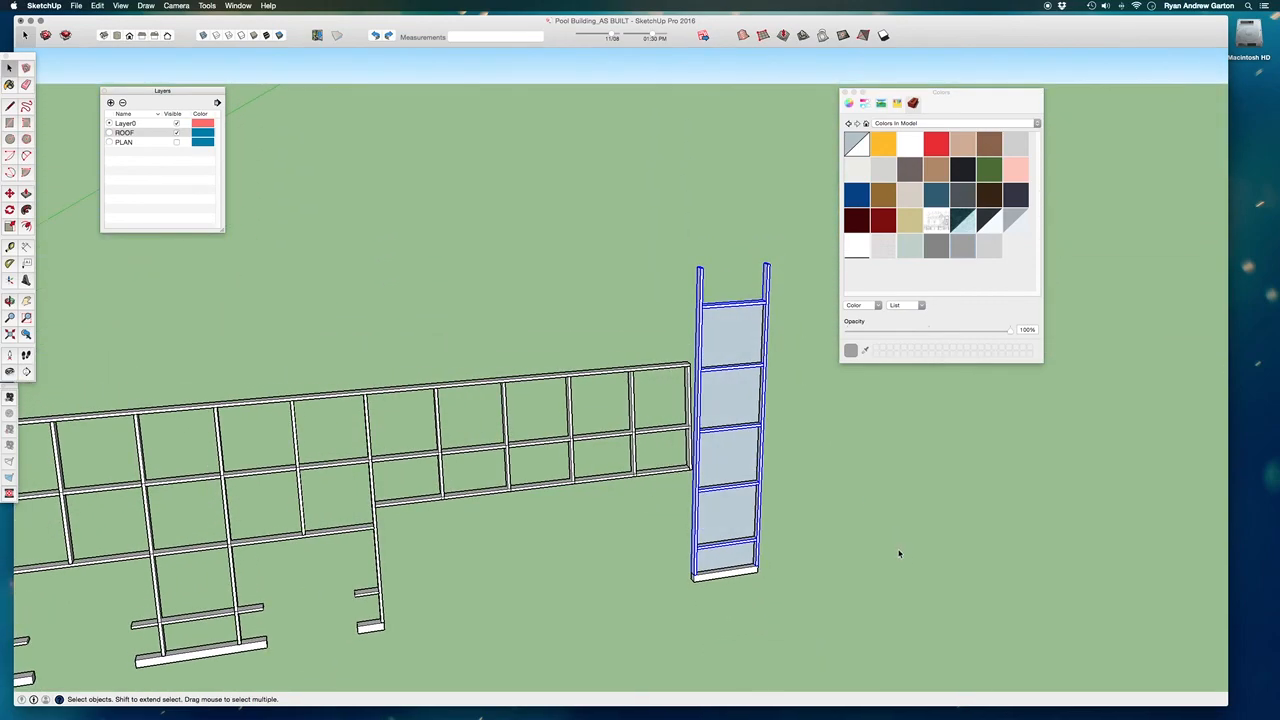
pyautogui.press('super+g')
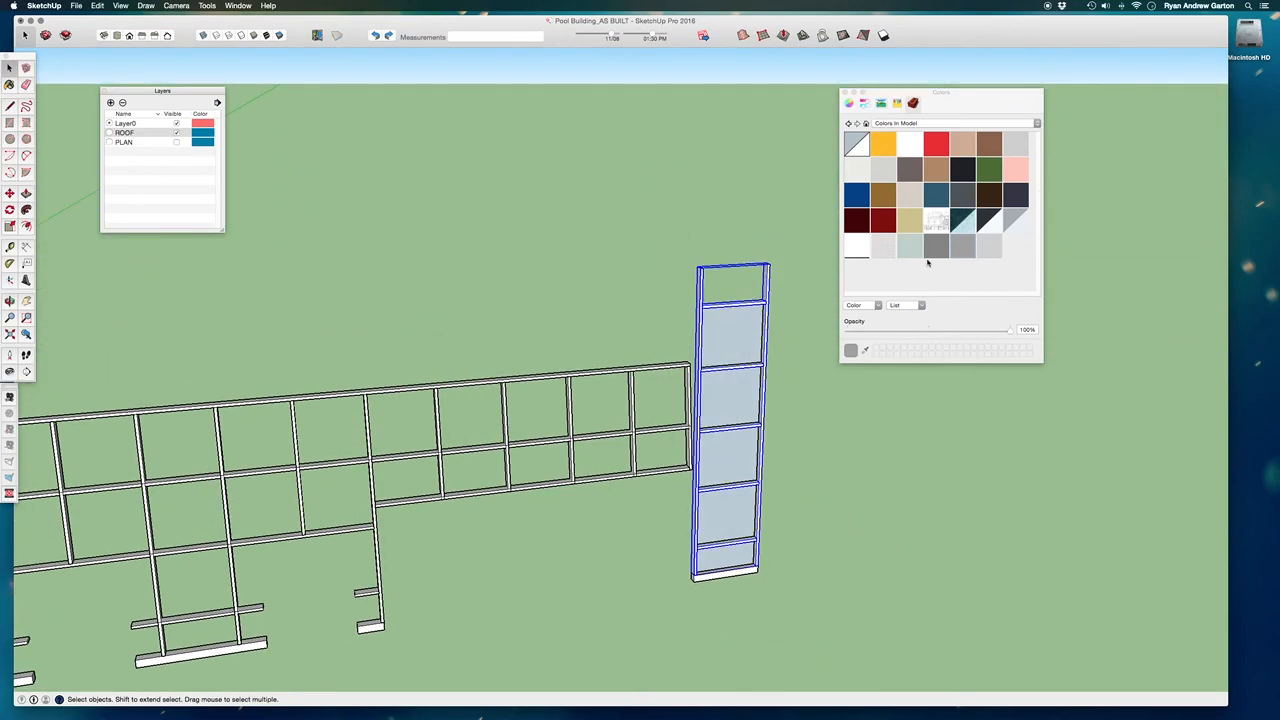
# Paint the tall end bay's grouped frame grey and hide it.
pyautogui.moveTo(794, 286)
pyautogui.mouseDown(button='middle')
pyautogui.moveTo(766, 286)
pyautogui.moveTo(771, 384)
pyautogui.moveTo(789, 351)
pyautogui.mouseUp(button='middle')
pyautogui.press('b')
pyautogui.scroll(-5, 735, 358)
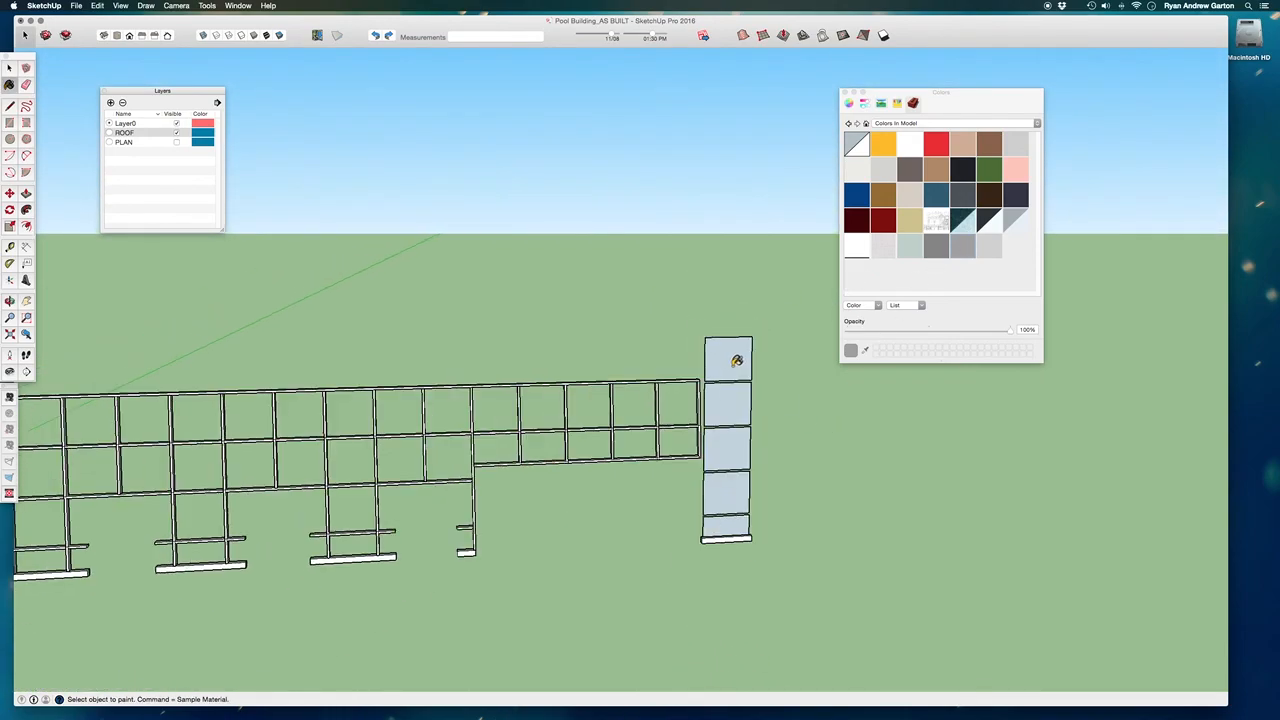
# Hide the end bay's glass panes and the base curb running along the long facade.
pyautogui.press('space')
pyautogui.click(740, 362)
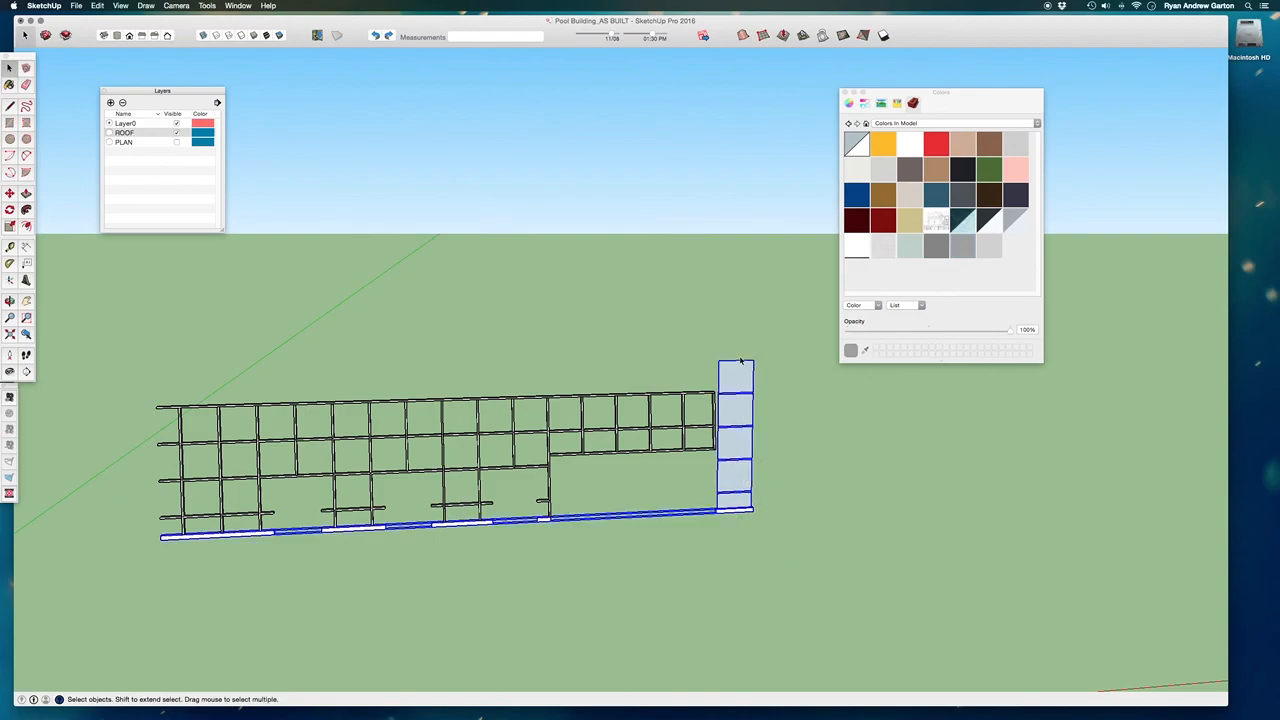
pyautogui.press('Delete')
pyautogui.moveTo(740, 506); pyautogui.dragTo(585, 435, button='middle')
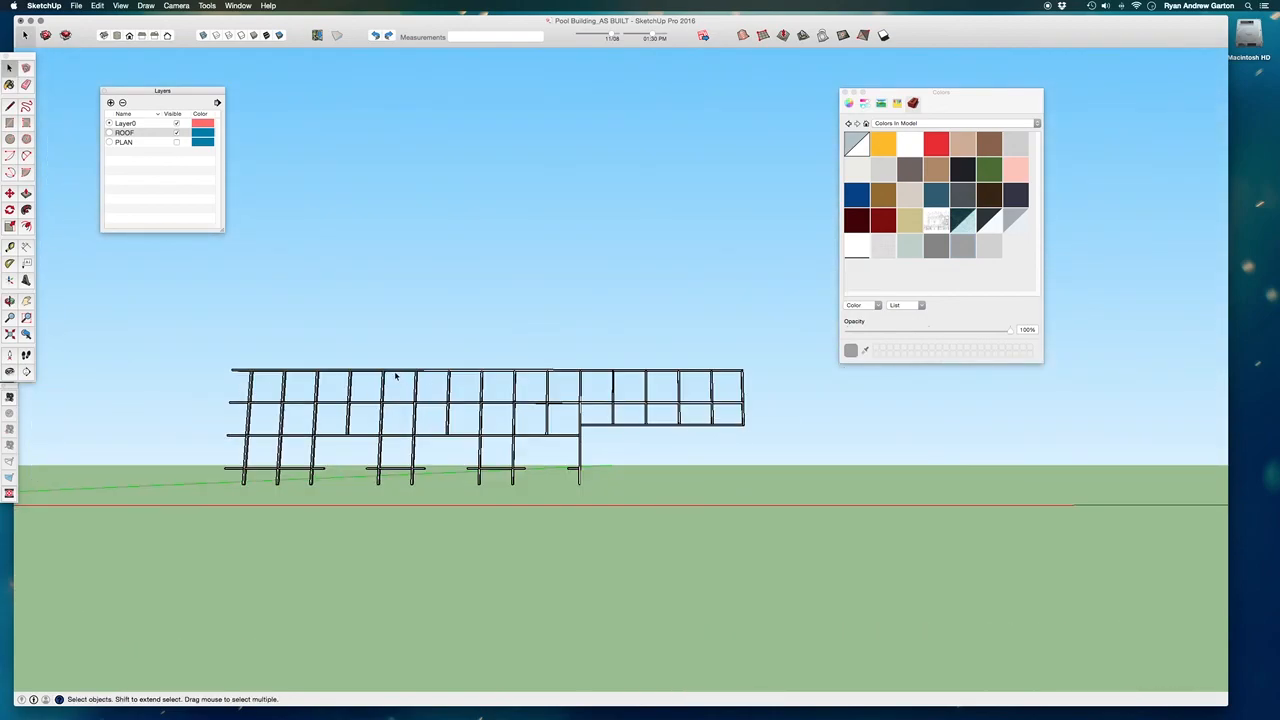
# Group all remaining frame members of the long facade and paint the group grey.
pyautogui.moveTo(211, 350); pyautogui.dragTo(1020, 600)
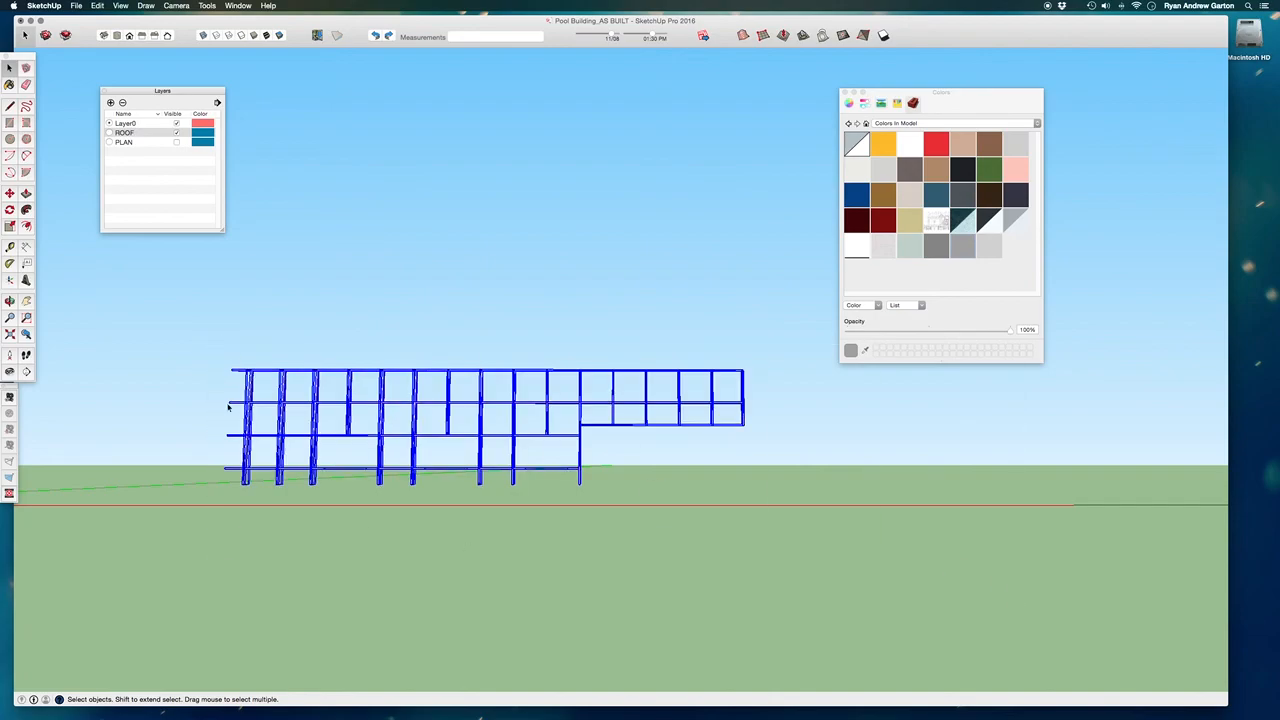
pyautogui.press('g')
pyautogui.moveTo(635, 438); pyautogui.dragTo(774, 329, button='middle')
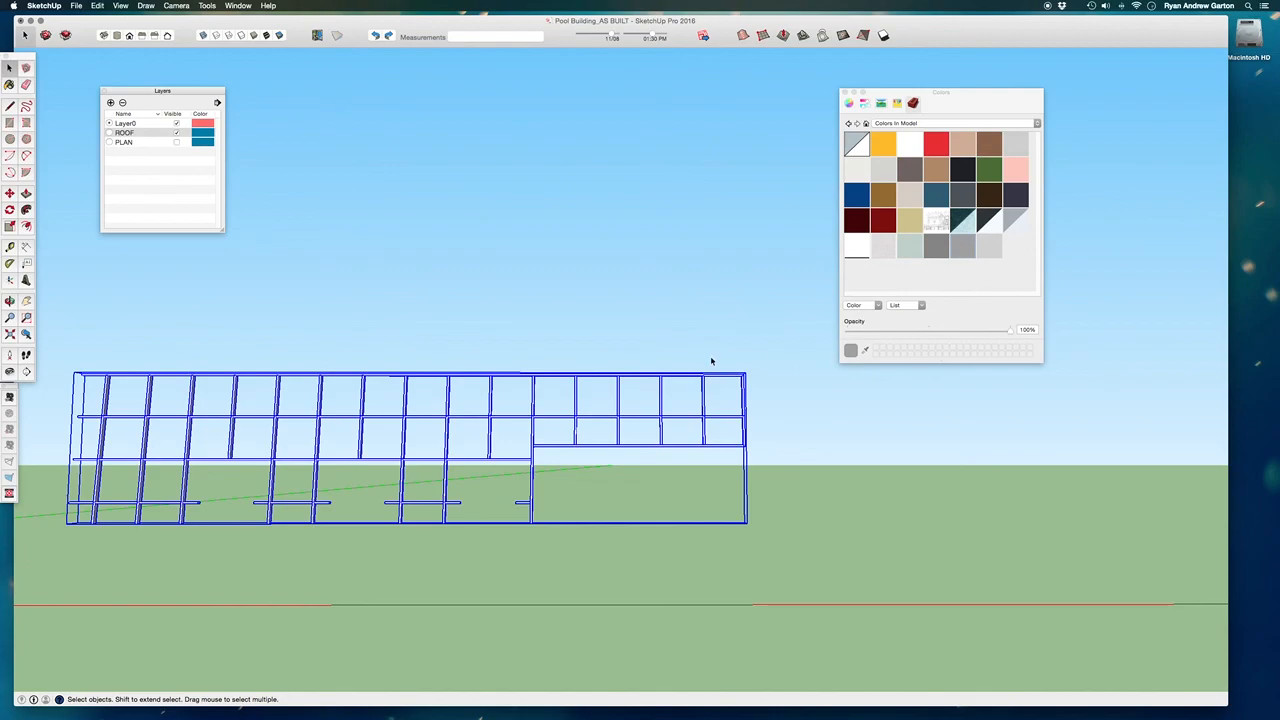
pyautogui.scroll(5, 571, 414)
pyautogui.press('b')
pyautogui.moveTo(578, 407)
pyautogui.mouseDown(button='middle')
pyautogui.moveTo(583, 543)
pyautogui.moveTo(640, 258)
pyautogui.mouseUp(button='middle')
pyautogui.press('space')
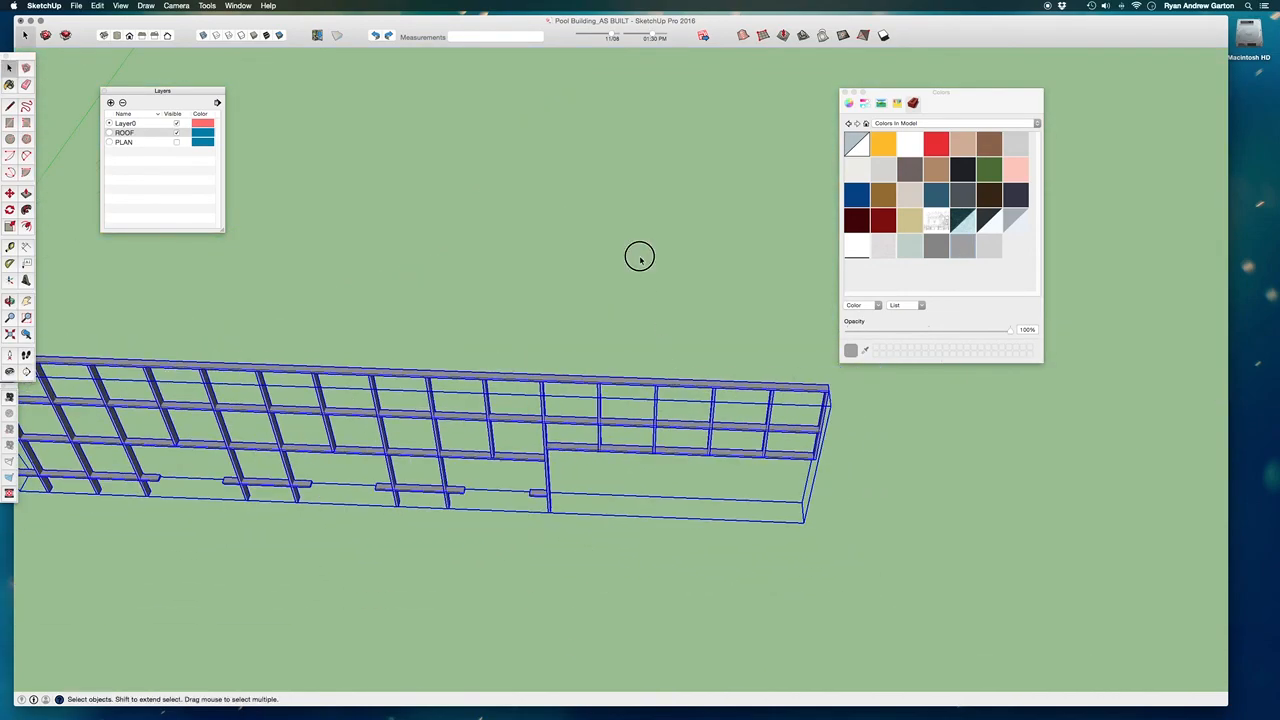
# Unhide all the hidden building parts and turn off the visibility of the ROOF layer.
pyautogui.click(640, 258)
pyautogui.click(635, 291)
pyautogui.scroll(-5, 635, 292)
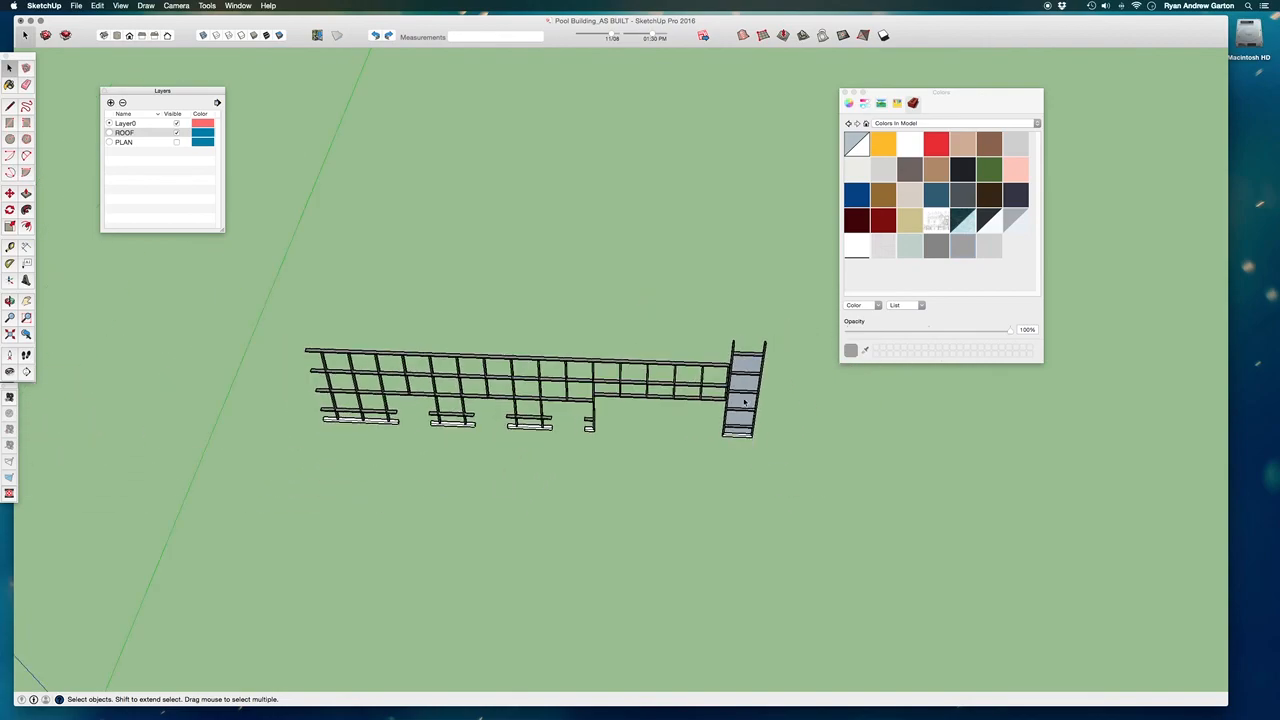
pyautogui.click(653, 524)
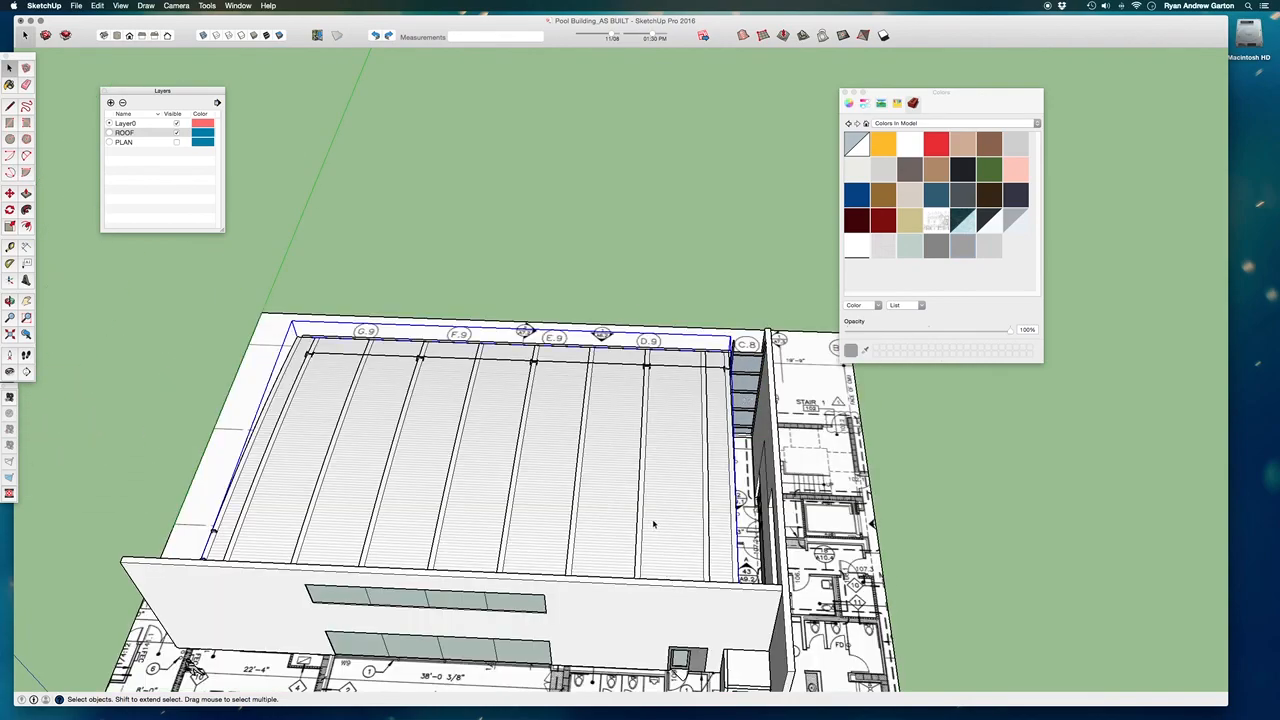
pyautogui.click(177, 133)
# Paint the white surrounds of the double doors along the poolside facade grey.
pyautogui.moveTo(692, 568); pyautogui.dragTo(545, 420, button='middle')
pyautogui.scroll(5, 545, 392)
pyautogui.moveTo(865, 380); pyautogui.dragTo(962, 239, button='middle')
pyautogui.scroll(4, 667, 398)
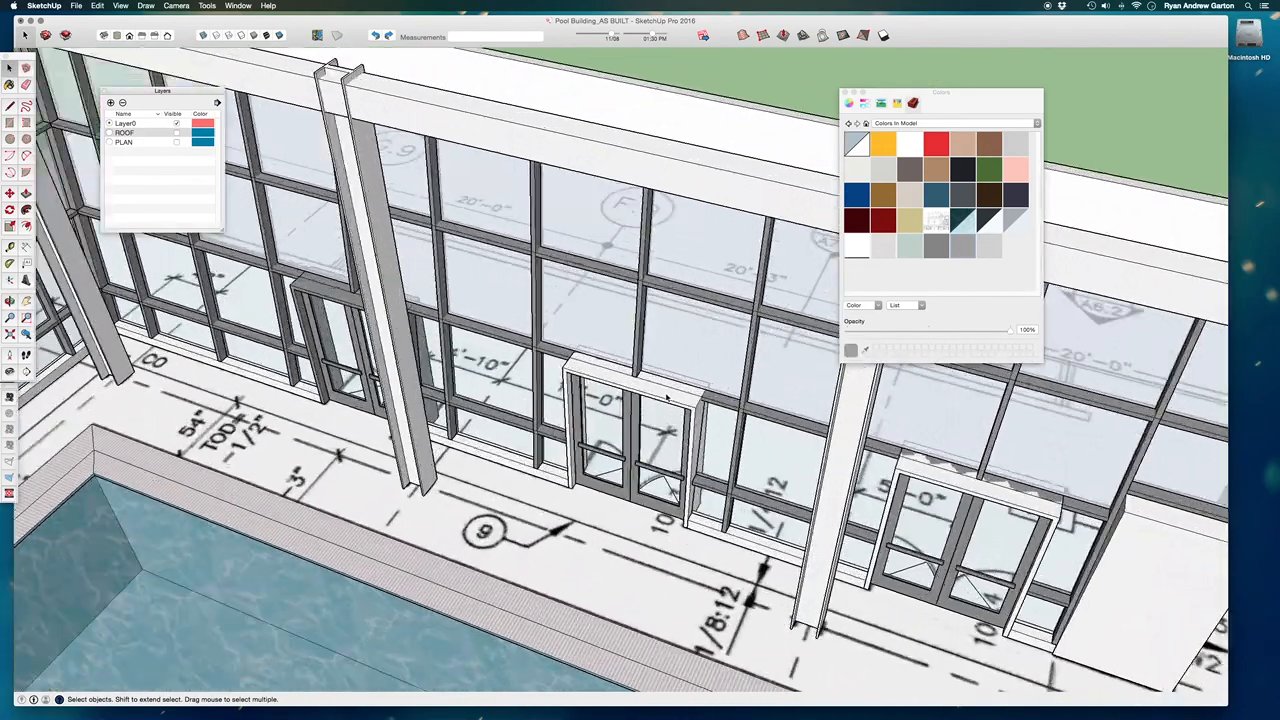
pyautogui.scroll(3, 701, 403)
pyautogui.press('b')
pyautogui.click(584, 374)
pyautogui.scroll(-3, 584, 374)
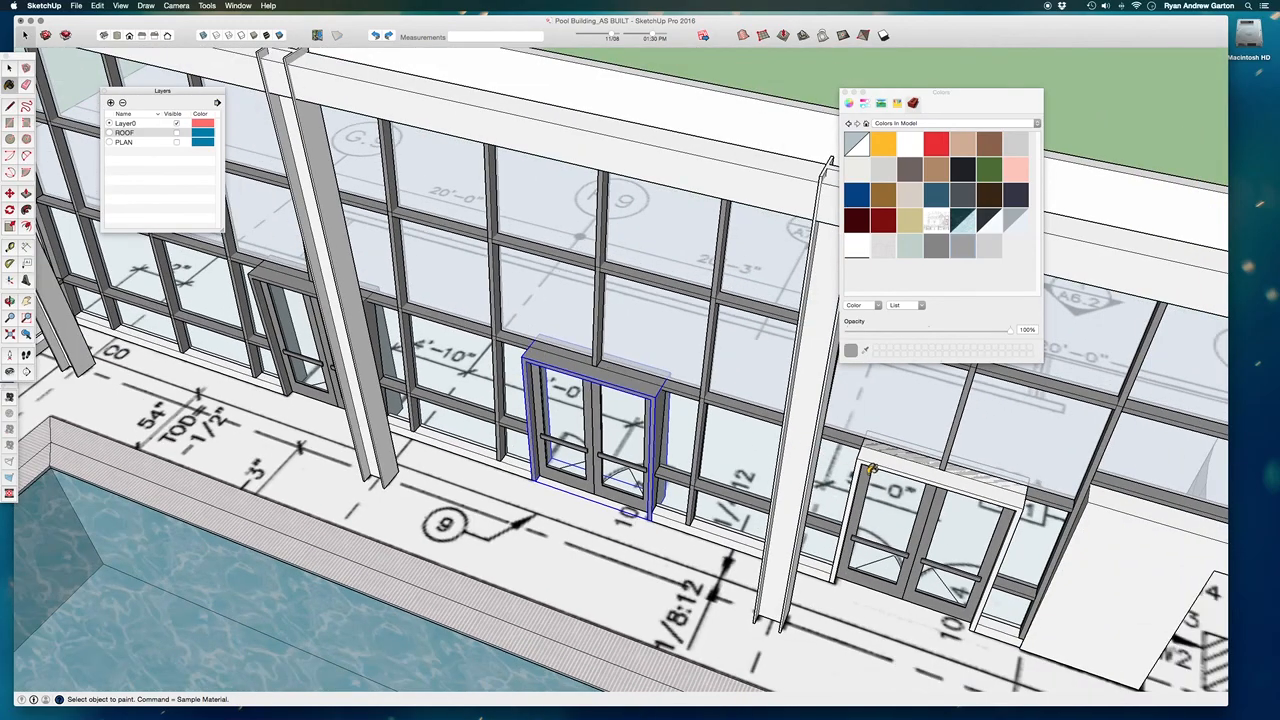
pyautogui.click(887, 466)
# Close the Colors window and examine the painted frames and the glazed walls from around the pool hall.
pyautogui.scroll(-6, 609, 380)
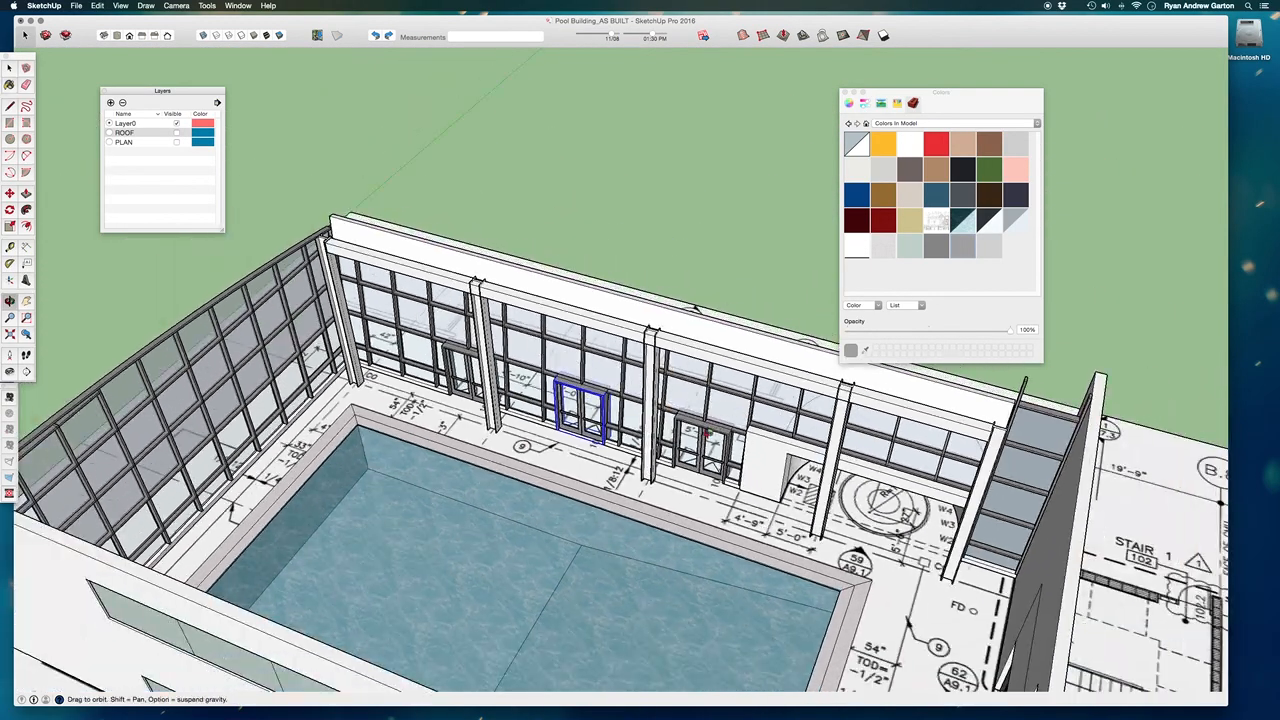
pyautogui.moveTo(488, 405)
pyautogui.mouseDown(button='middle')
pyautogui.moveTo(590, 491)
pyautogui.moveTo(870, 120)
pyautogui.mouseUp(button='middle')
pyautogui.click(846, 92)
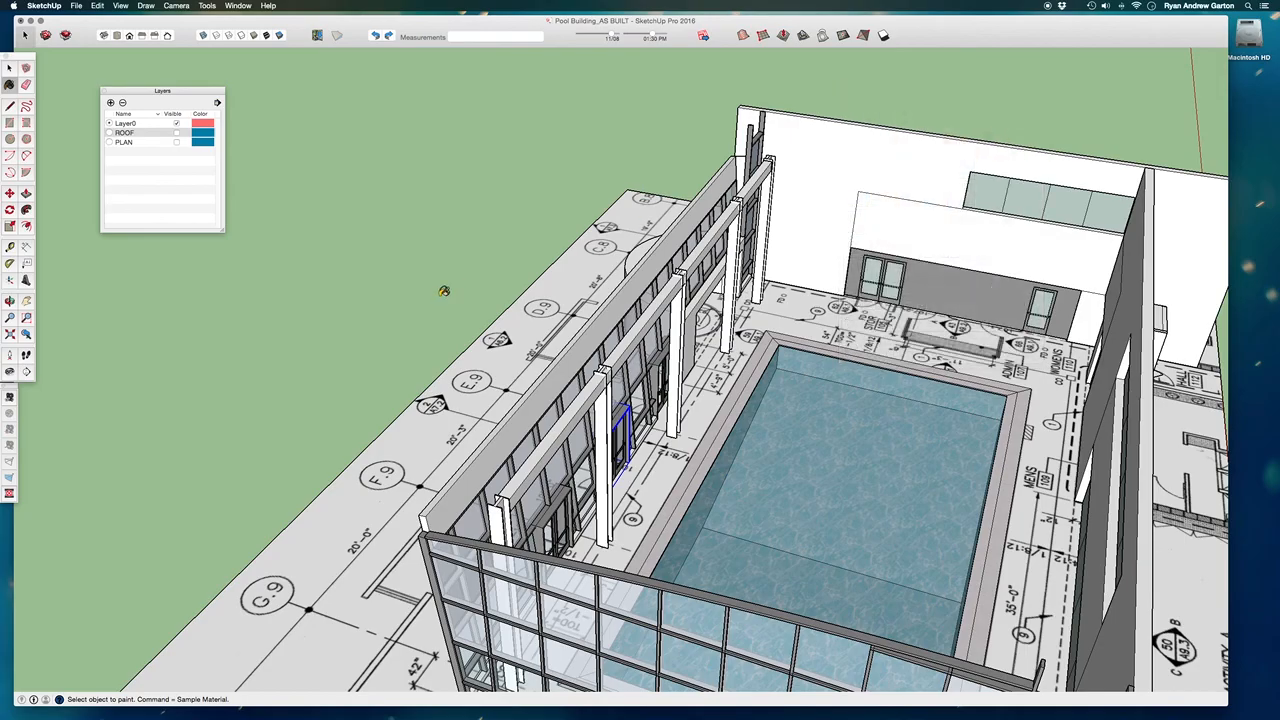
pyautogui.moveTo(443, 289); pyautogui.dragTo(690, 270, button='middle')
pyautogui.moveTo(680, 335); pyautogui.dragTo(889, 280, button='middle')
pyautogui.keyDown('shift'); pyautogui.moveTo(753, 324); pyautogui.dragTo(927, 362, button='middle'); pyautogui.keyUp('shift')
pyautogui.scroll(4, 740, 320)
pyautogui.moveTo(697, 612); pyautogui.dragTo(716, 690, button='middle')
pyautogui.scroll(2, 717, 343)
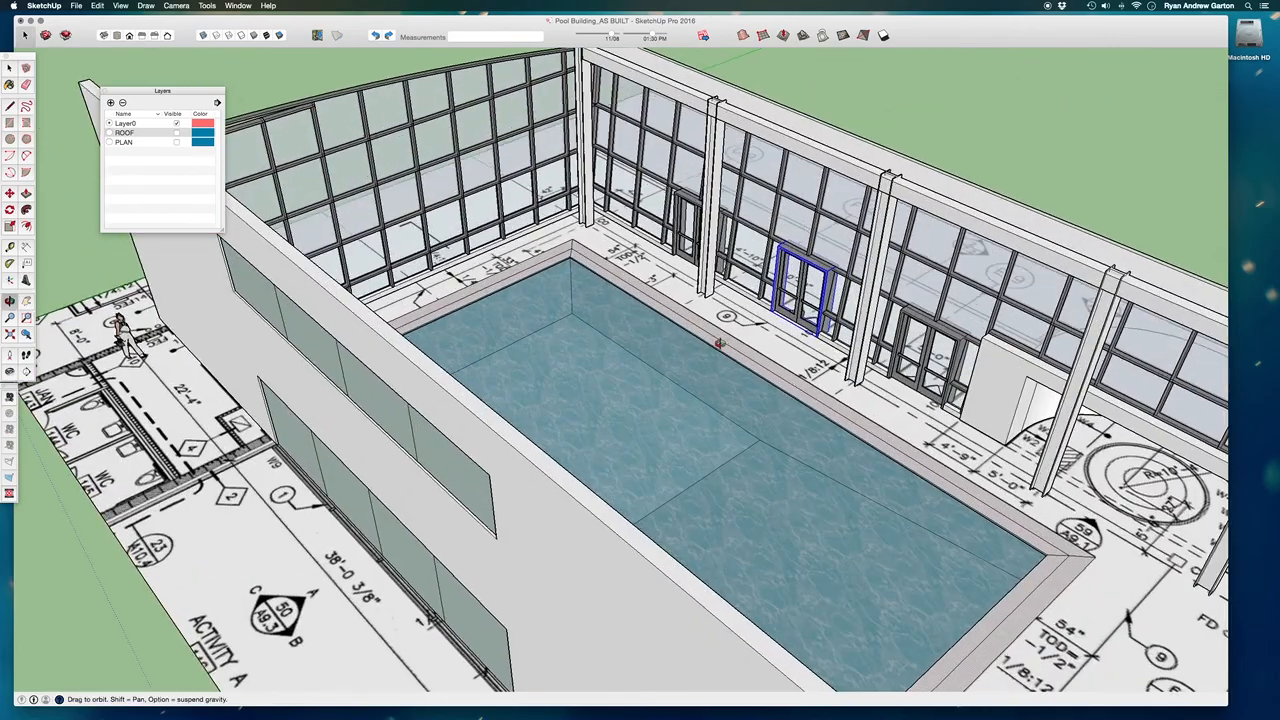
pyautogui.moveTo(717, 343); pyautogui.dragTo(460, 340, button='middle')
pyautogui.scroll(4, 300, 268)
pyautogui.keyDown('shift'); pyautogui.moveTo(296, 268); pyautogui.dragTo(245, 397, button='middle'); pyautogui.keyUp('shift')
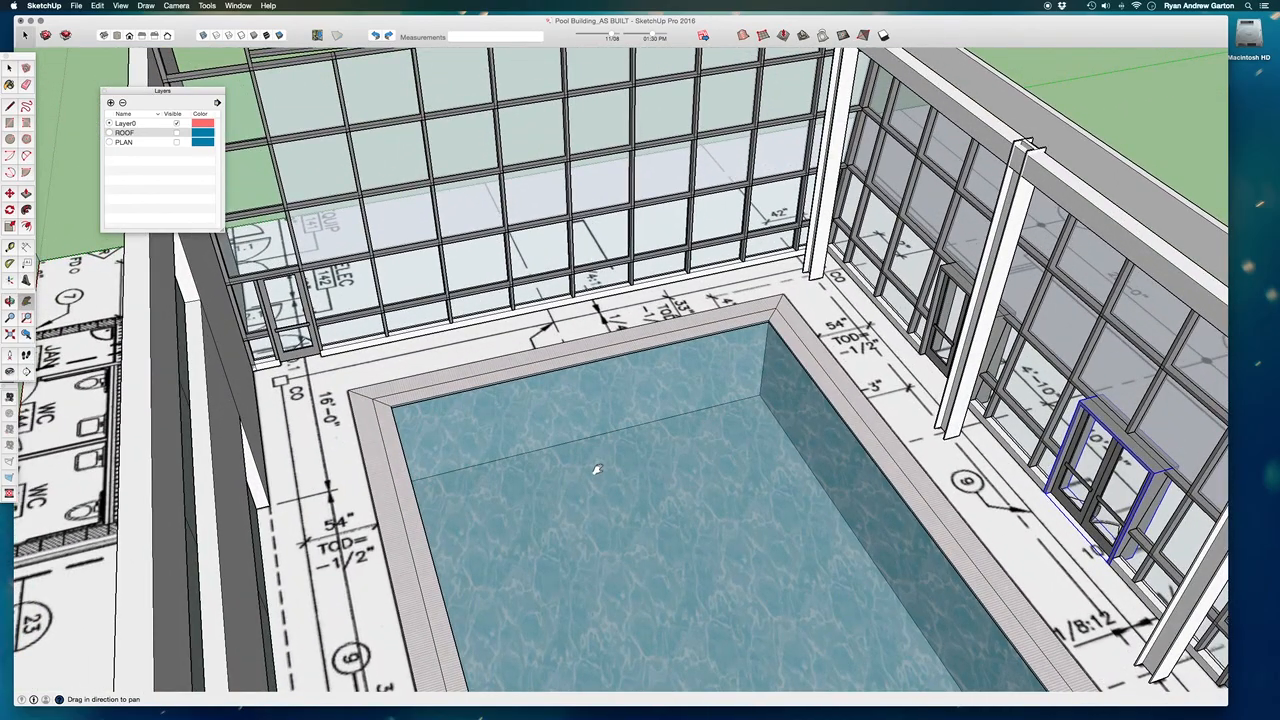
# Choose a dark grey from the Colors library and paint the base curb under the end curtain wall.
pyautogui.press('b')
pyautogui.click(1020, 123)
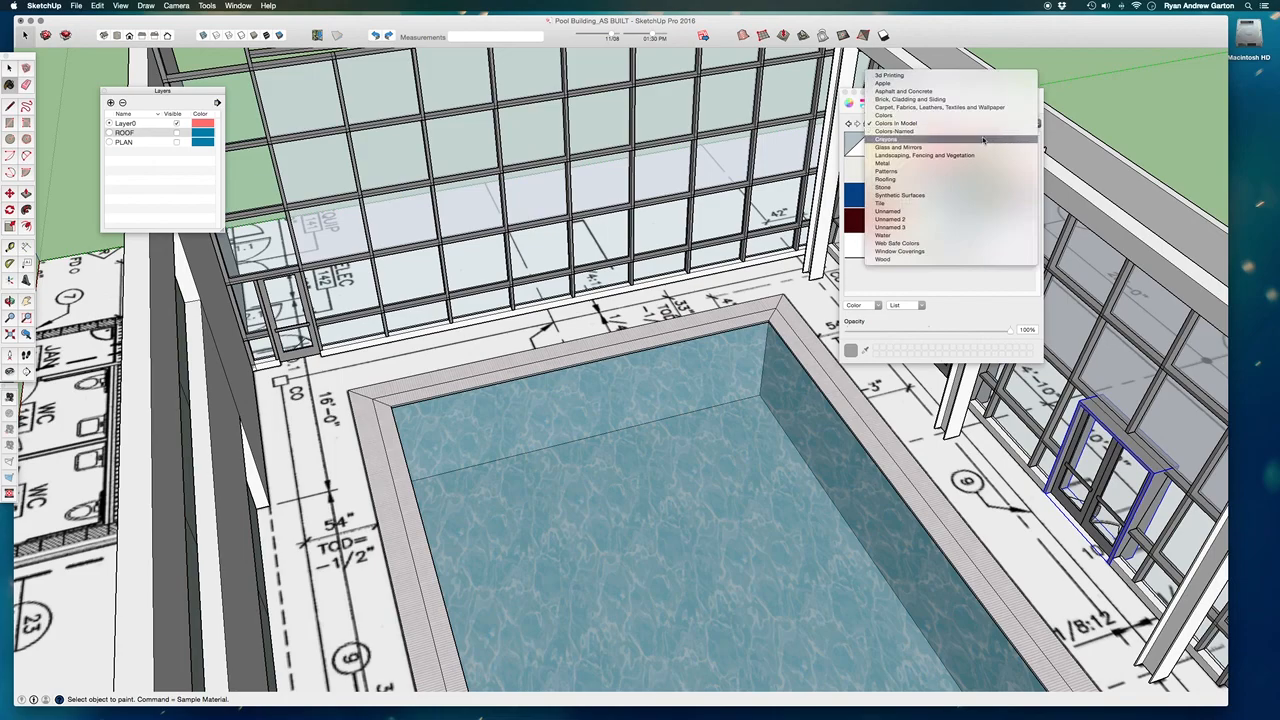
pyautogui.click(912, 120)
pyautogui.scroll(-10, 1011, 205)
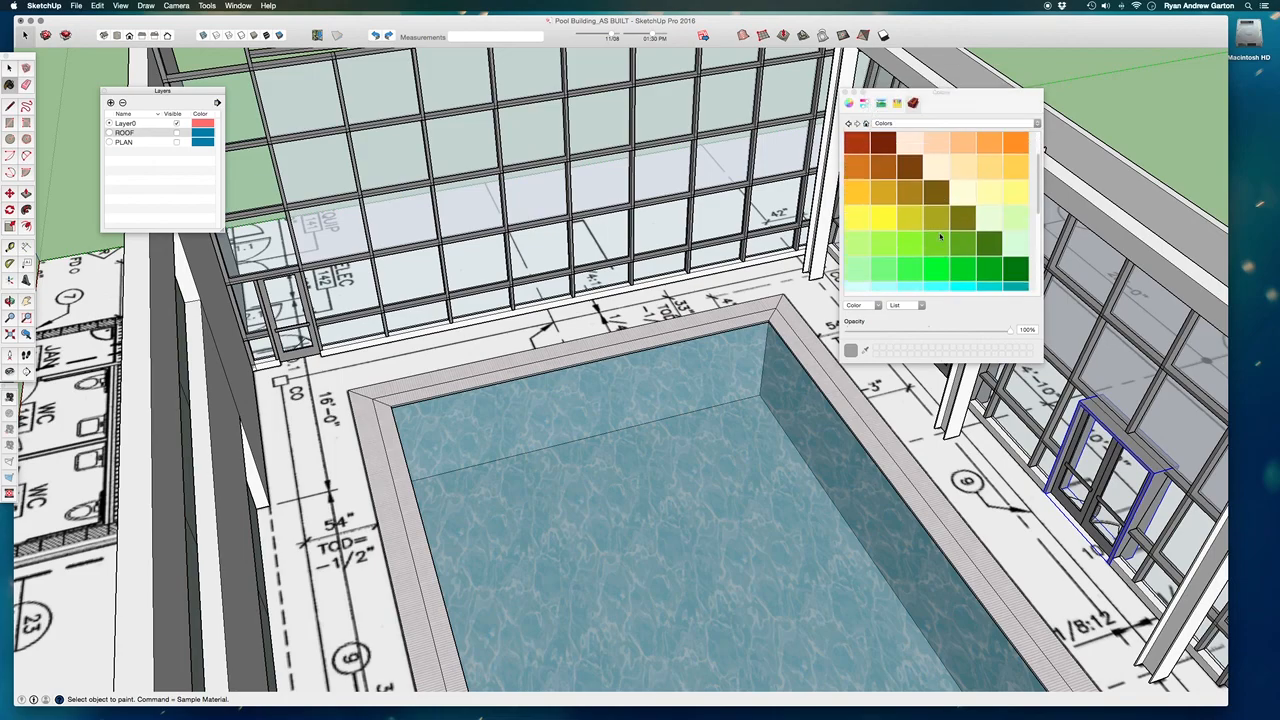
pyautogui.click(969, 257)
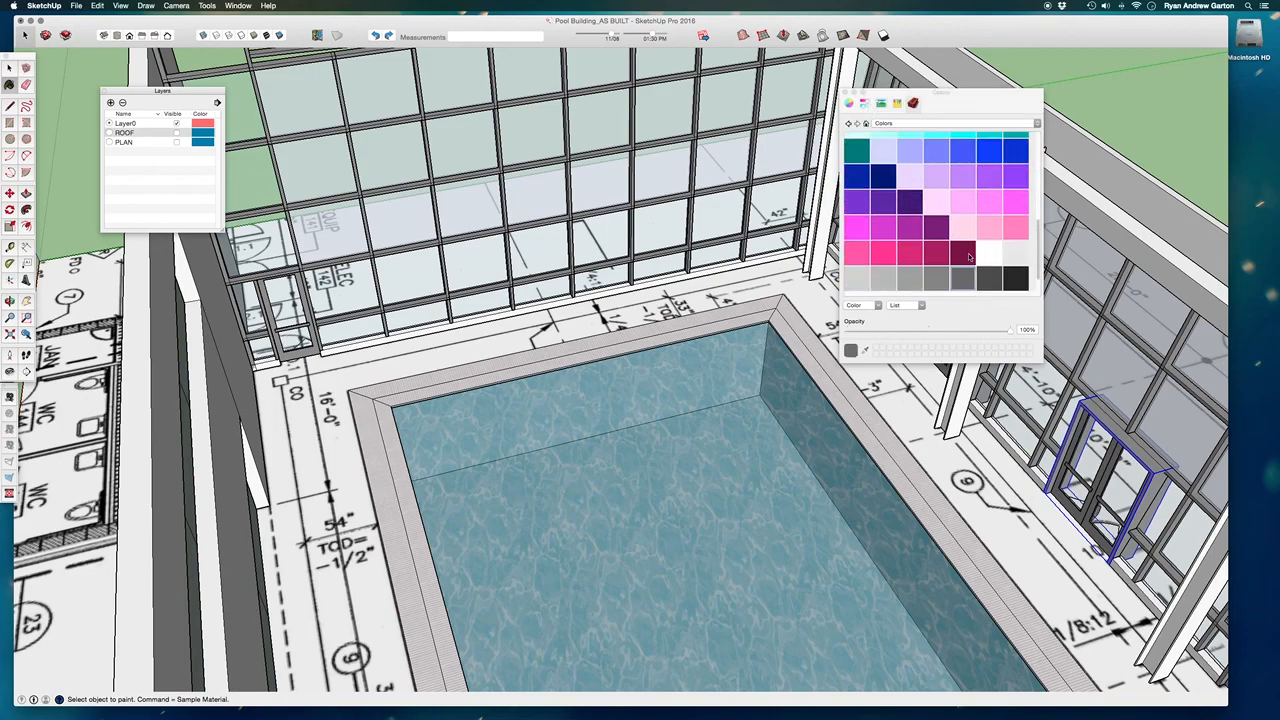
pyautogui.scroll(5, 600, 311)
pyautogui.click(600, 311)
pyautogui.scroll(-10, 486, 345)
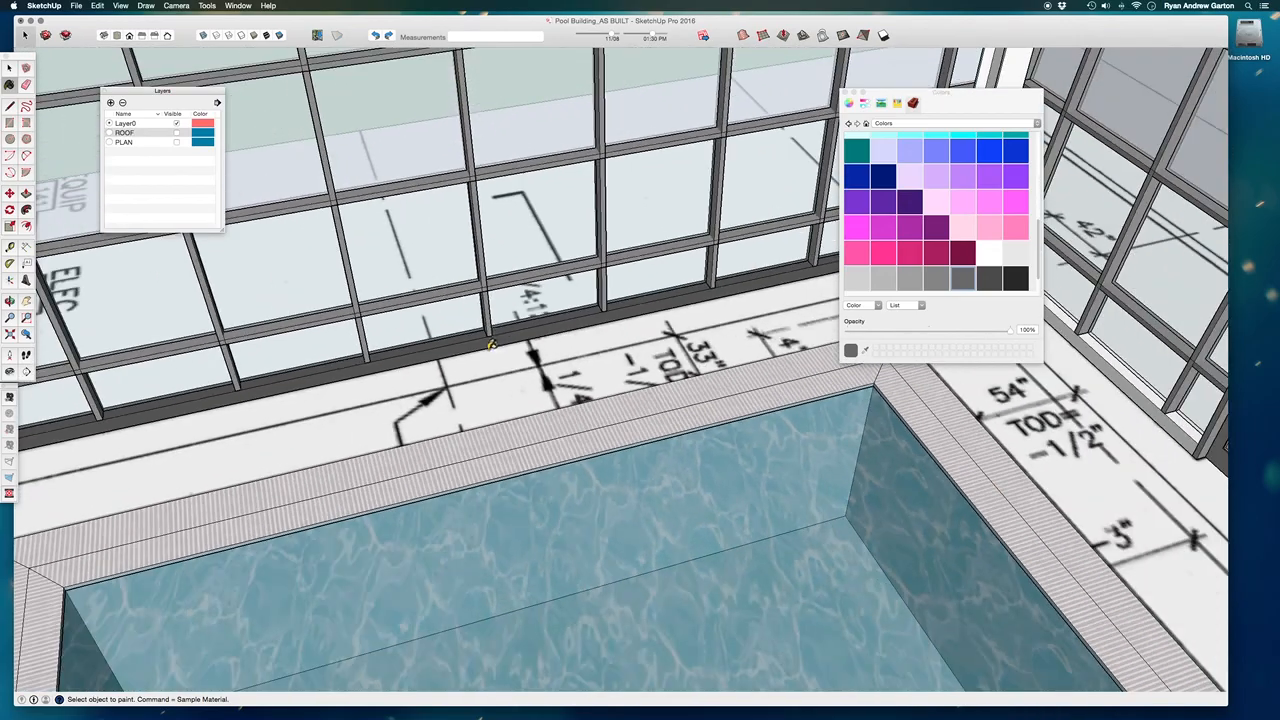
# Paint the base curb of the long side facade with the same dark grey.
pyautogui.moveTo(458, 285); pyautogui.dragTo(714, 347, button='middle')
pyautogui.scroll(6, 629, 297)
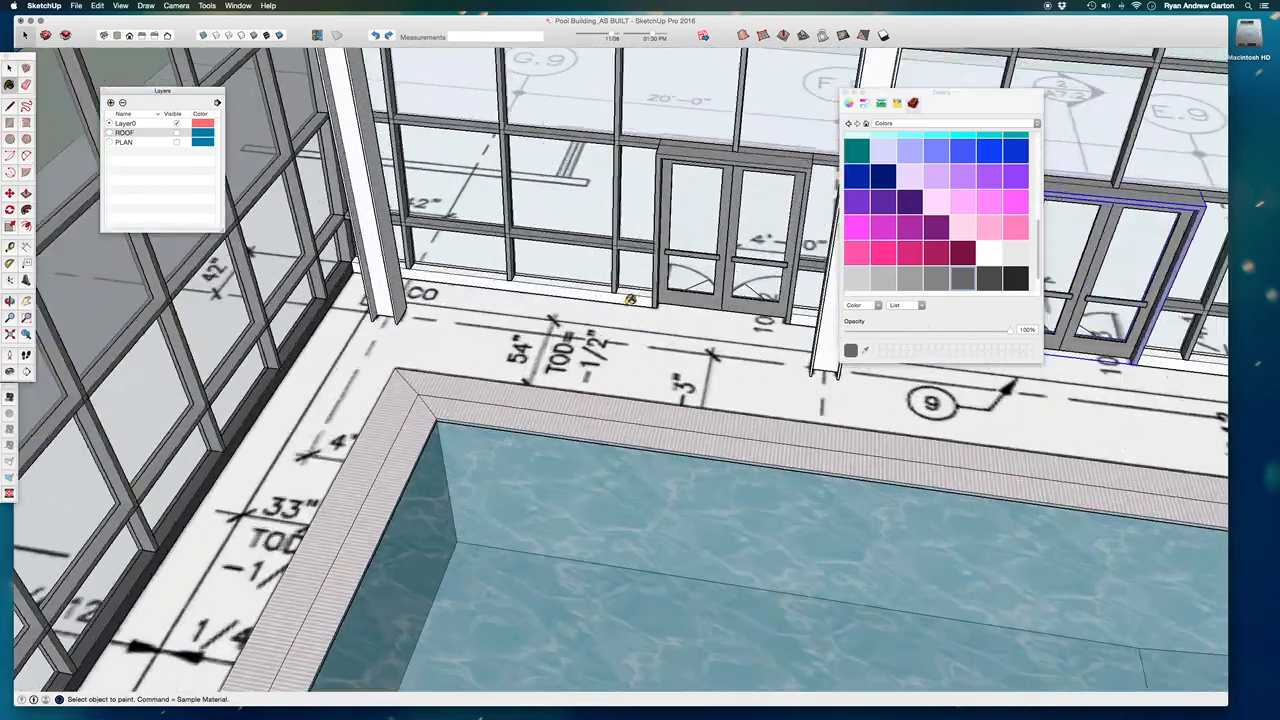
pyautogui.click(620, 294)
pyautogui.scroll(-10, 343, 319)
# Close the Colors window and review the painted building from several sides.
pyautogui.moveTo(408, 293); pyautogui.dragTo(776, 290, button='middle')
pyautogui.click(845, 92)
pyautogui.moveTo(960, 209); pyautogui.dragTo(520, 258, button='middle')
pyautogui.moveTo(1080, 300); pyautogui.dragTo(560, 330, button='middle')
pyautogui.scroll(-5, 840, 302)
pyautogui.scroll(4, 743, 306)
pyautogui.moveTo(846, 366)
pyautogui.mouseDown(button='middle')
pyautogui.moveTo(550, 316)
pyautogui.moveTo(656, 356)
pyautogui.moveTo(562, 348)
pyautogui.moveTo(707, 404)
pyautogui.moveTo(340, 408)
pyautogui.moveTo(240, 374)
pyautogui.mouseUp(button='middle')
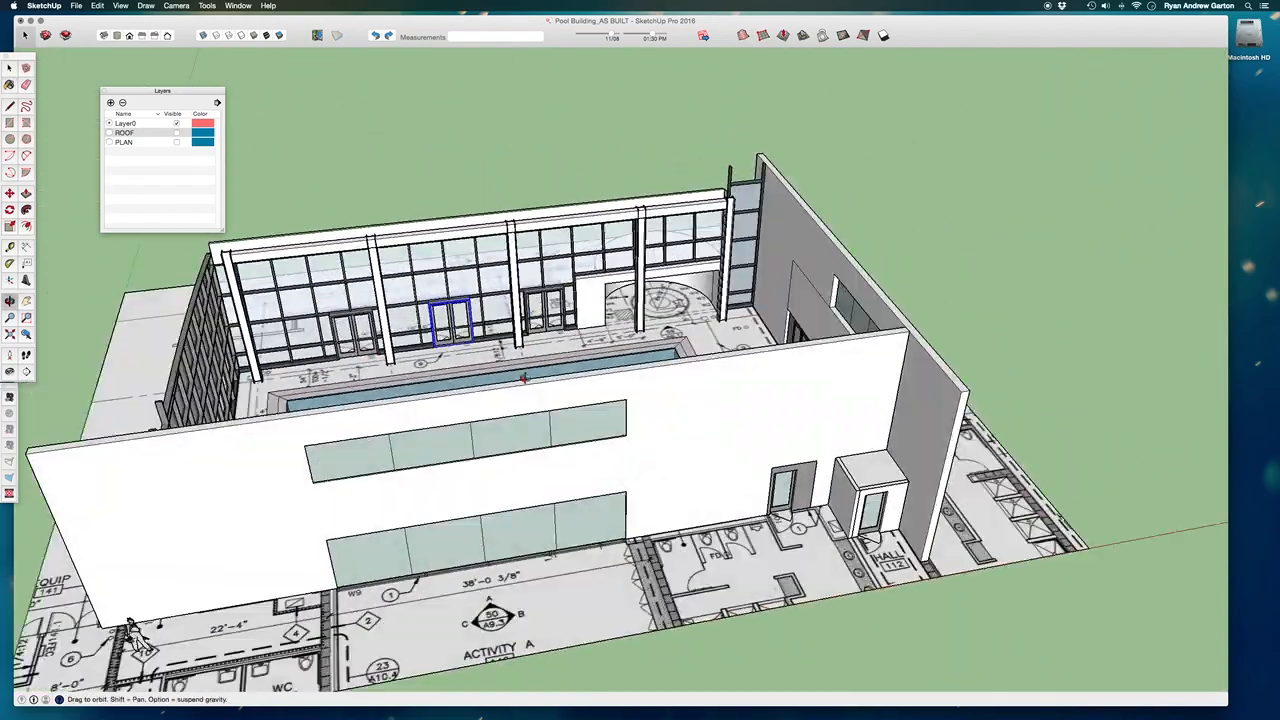